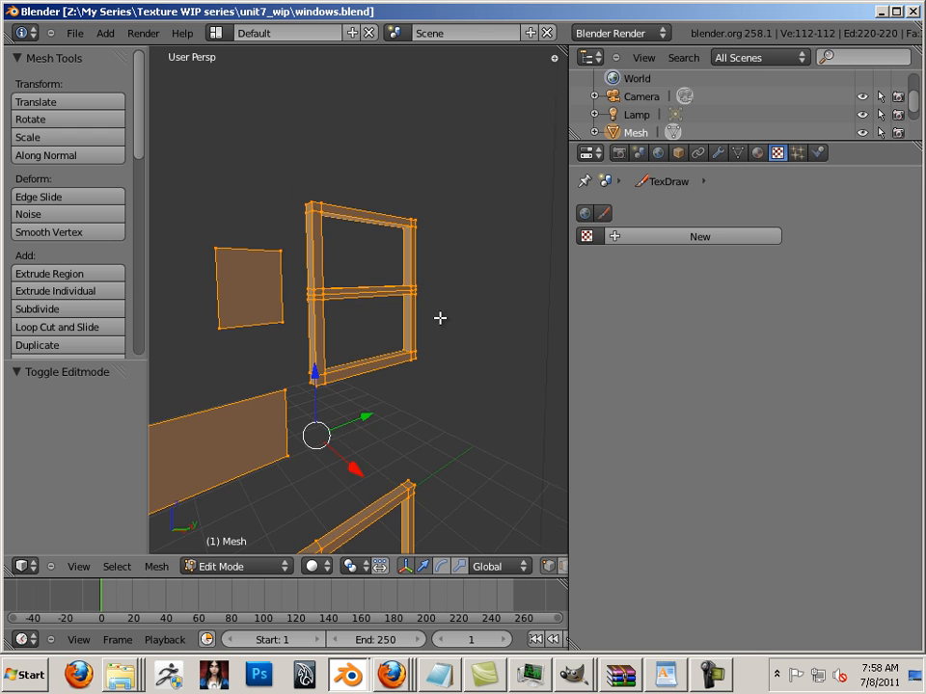
Create a new material for the window mesh.
scroll(448, 321, "up", 4)
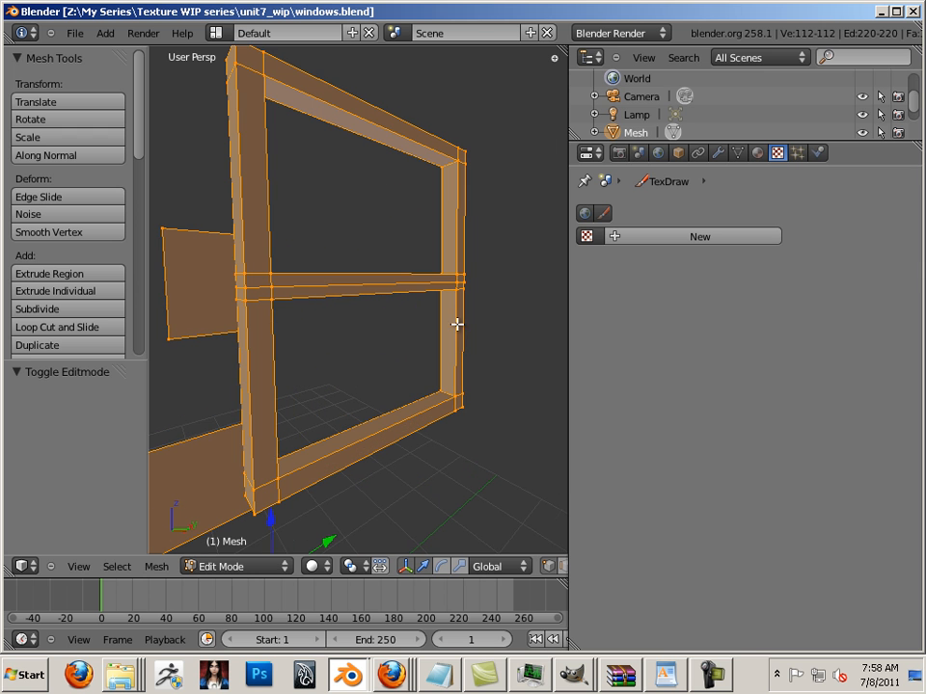
left_click(758, 153)
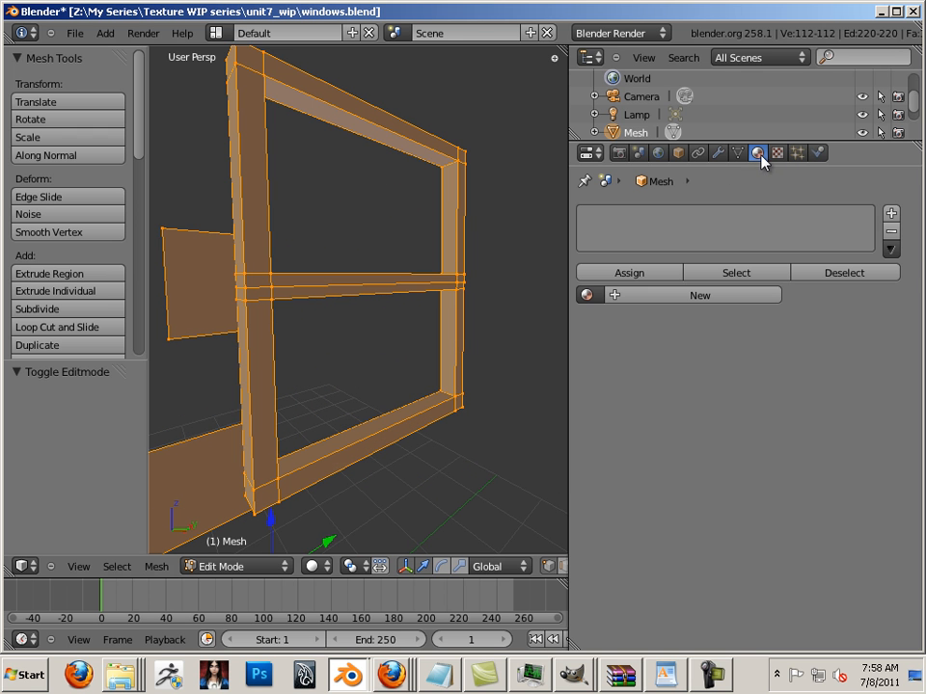
left_click(651, 296)
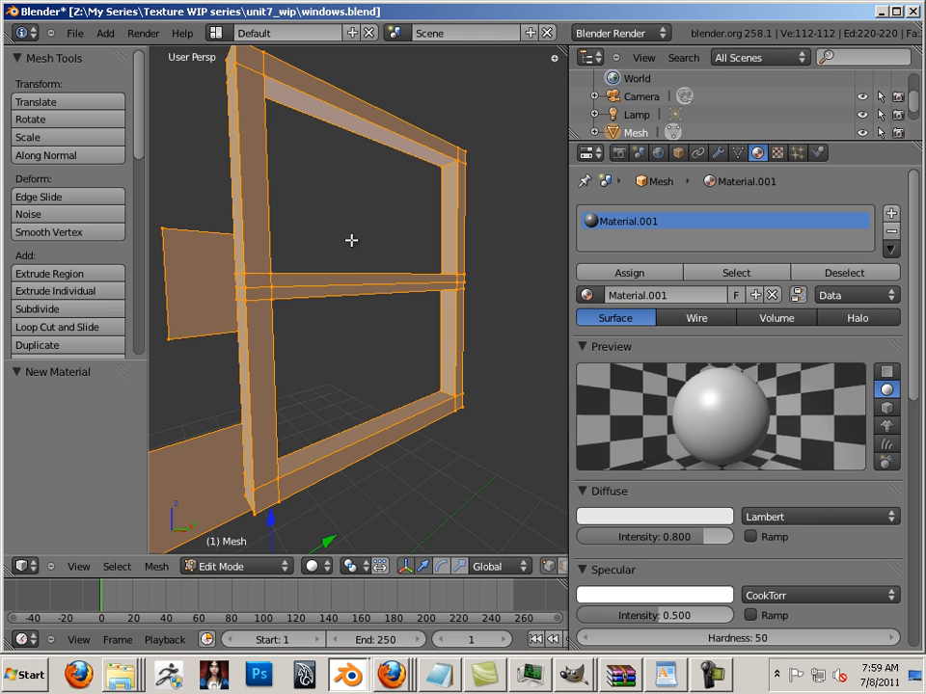
Select all connected geometry of the small two-pane window frame and the square pane beside it.
scroll(351, 243, "down", 4)
right_click(407, 292)
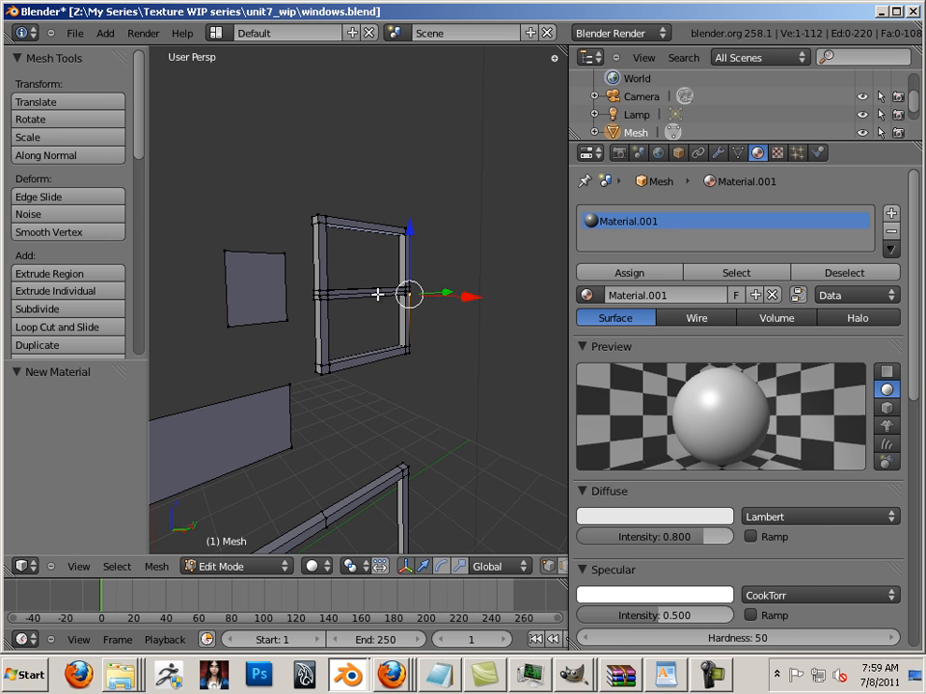
key("ctrl+l")
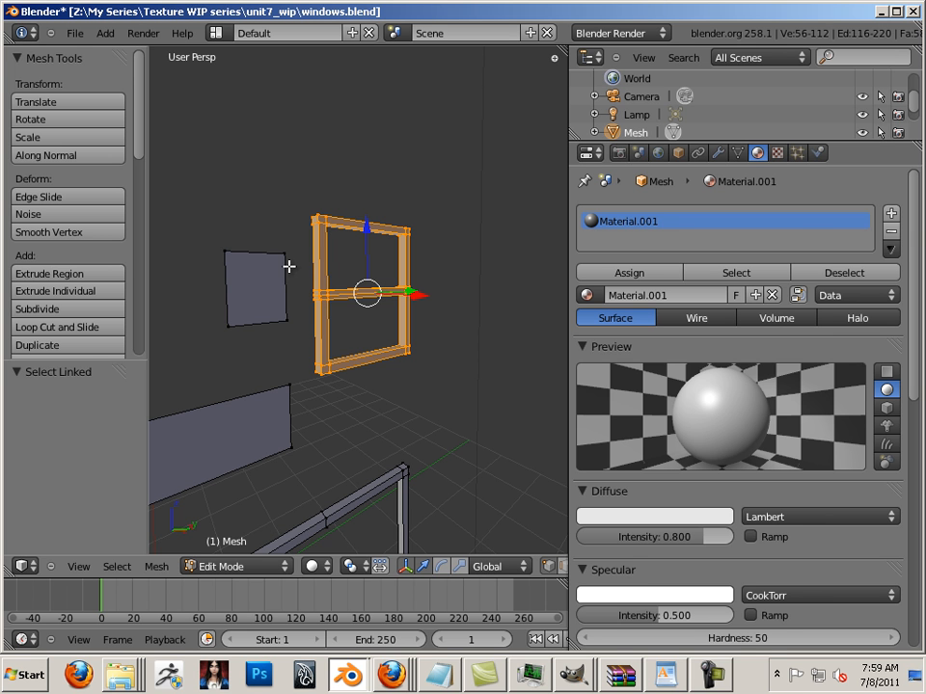
right_click(284, 255, "shift")
right_click(284, 255, "shift")
key("l")
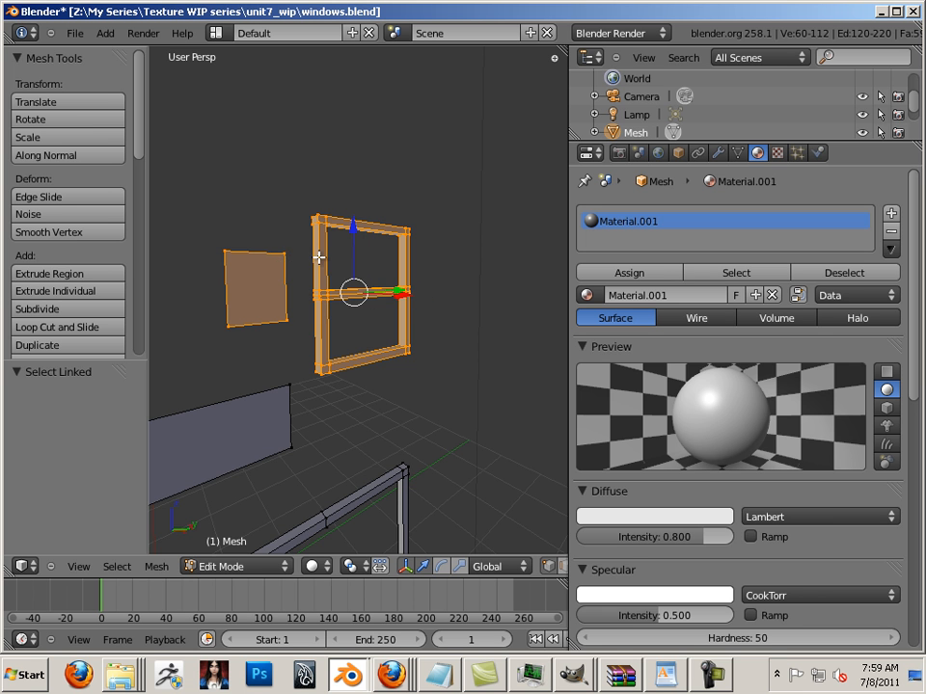
key("KP_Decimal")
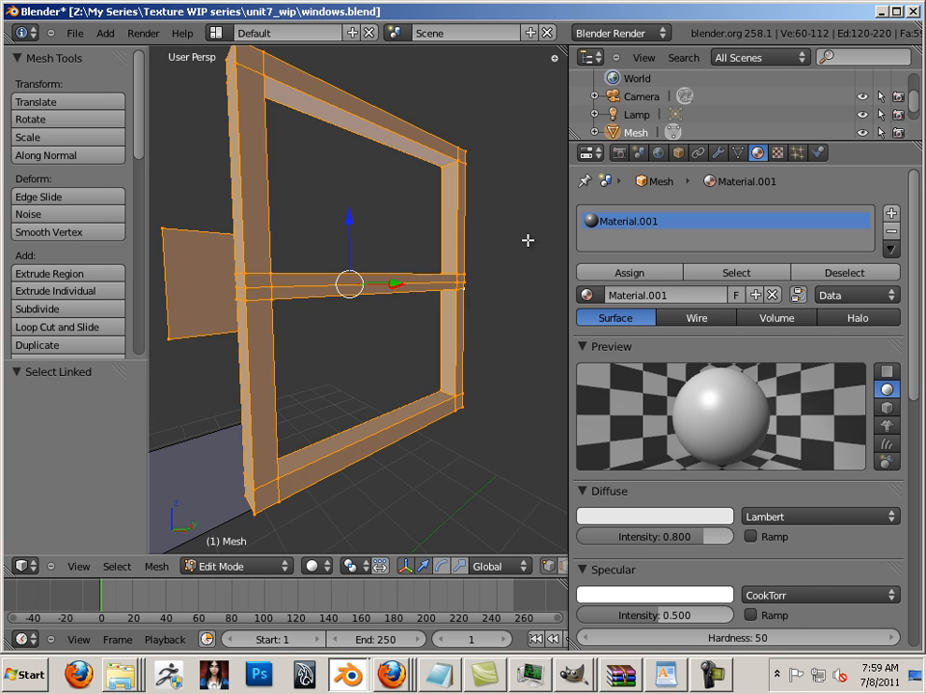
Rename the mesh's material window_sm.
left_click(668, 300)
type("WINDOW")
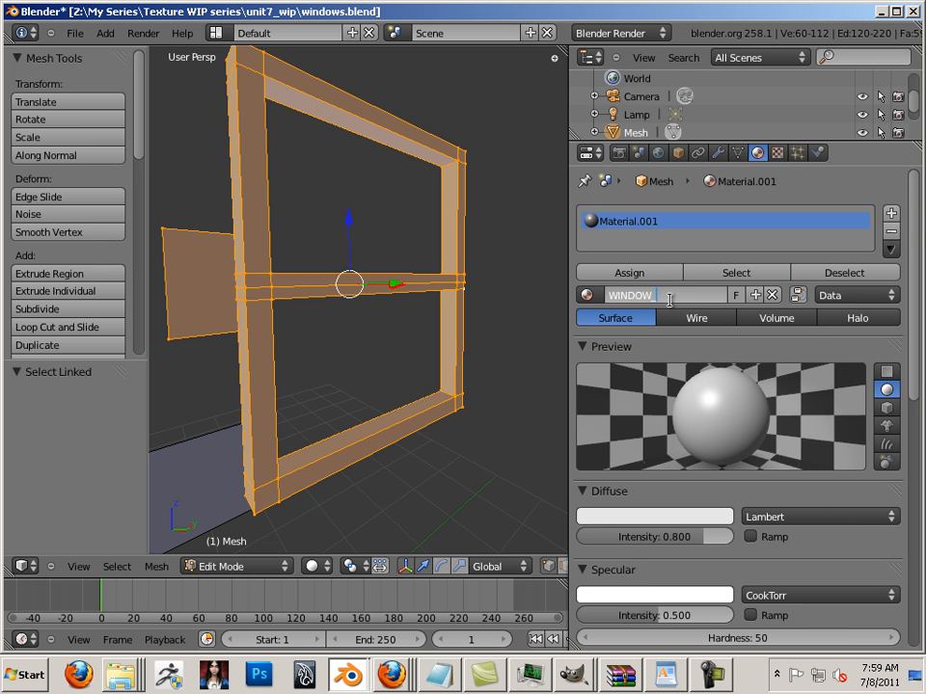
key("BackSpace")
left_click(653, 275)
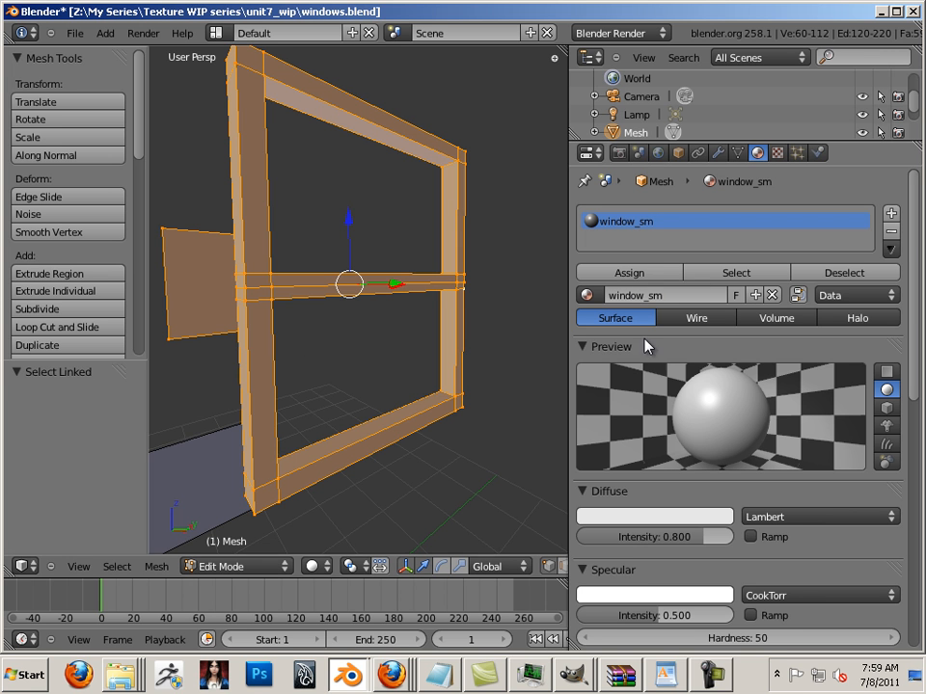
Add an Image or Movie texture to the window_sm material and load window_sm.tga into it.
left_click(777, 154)
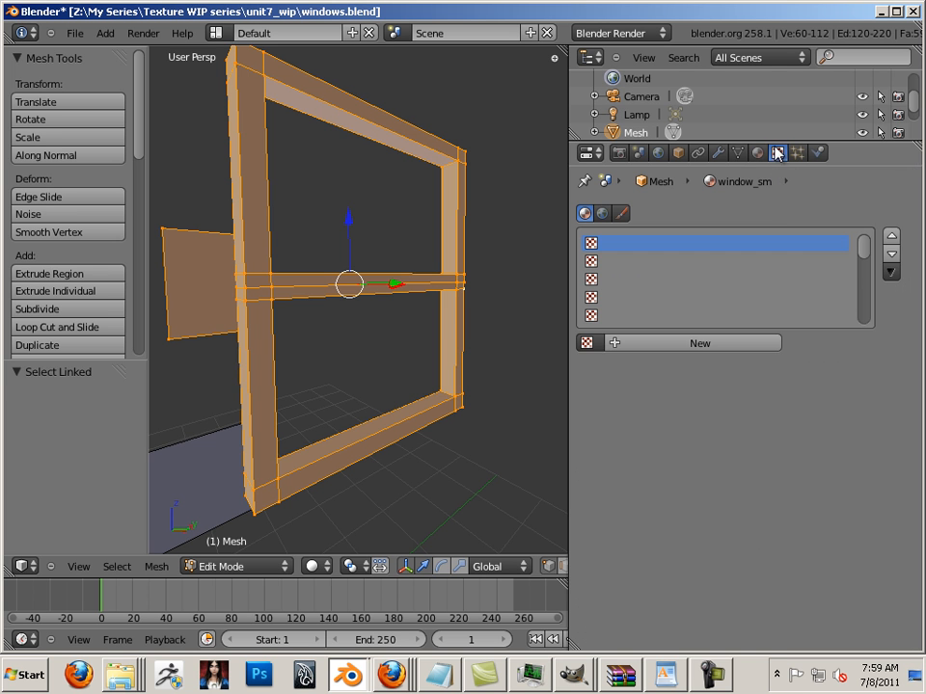
left_click(756, 344)
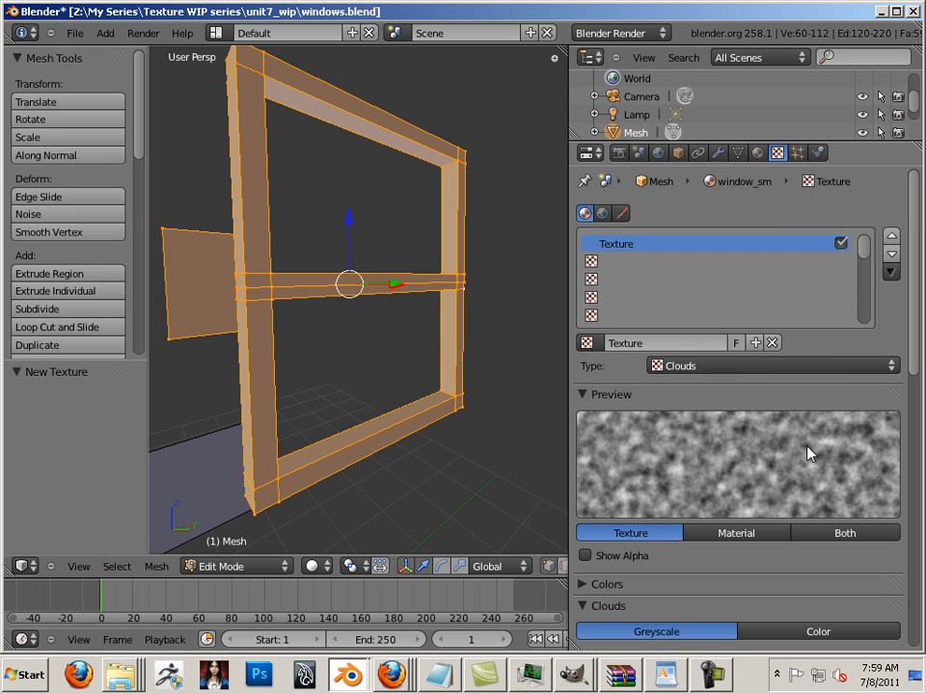
left_click(825, 367)
left_click(713, 245)
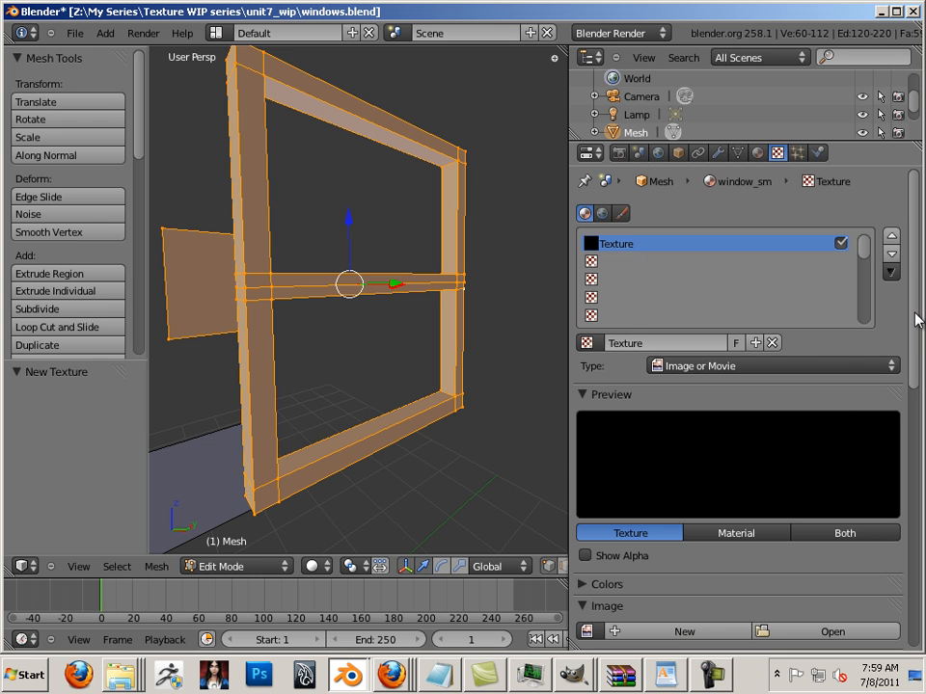
left_click_drag(916, 319, 916, 412)
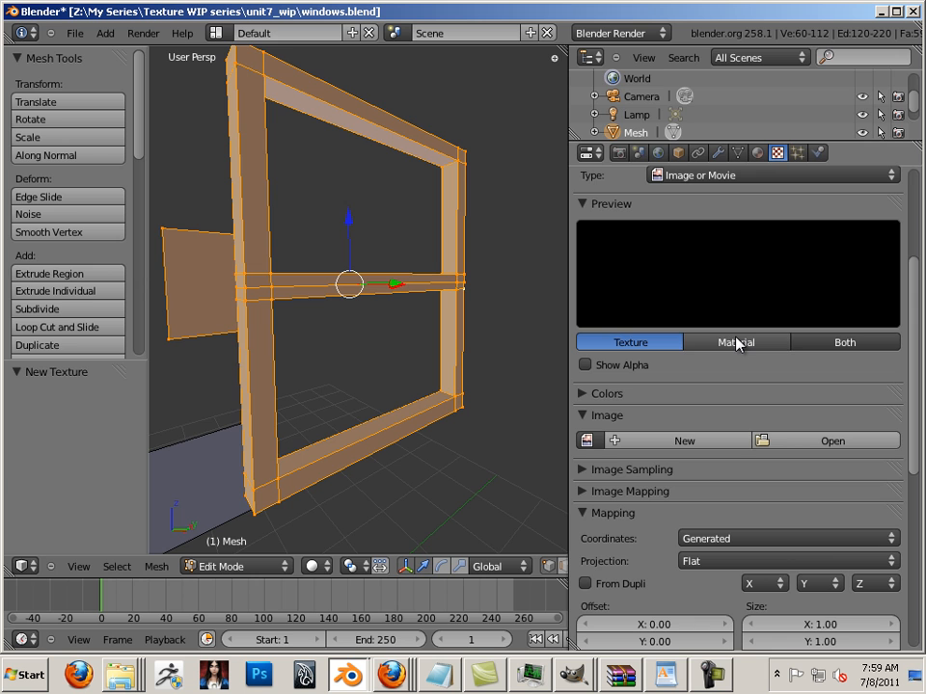
left_click(804, 439)
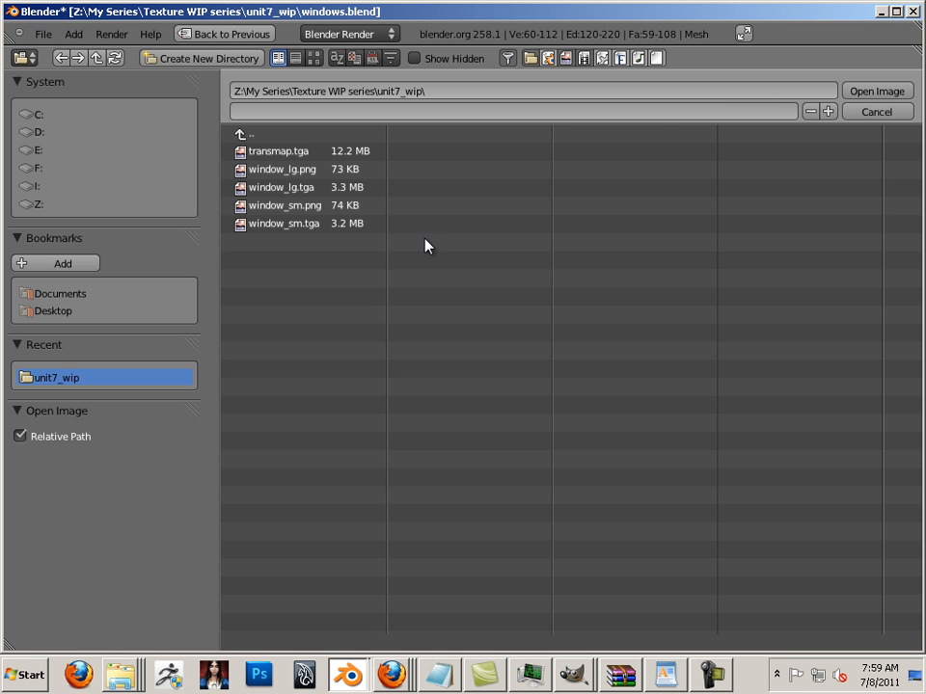
left_click(283, 223)
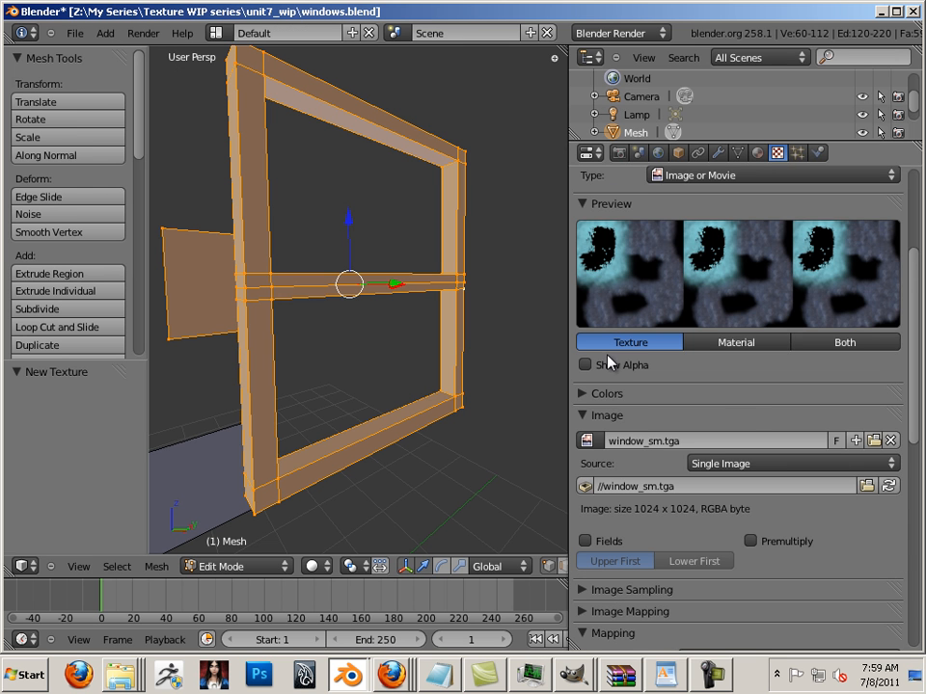
Enable Show Alpha and Premultiply for the window_sm.tga texture and set its mapping coordinates to UV.
left_click(585, 366)
scroll(745, 411, "down", 2)
left_click(752, 467)
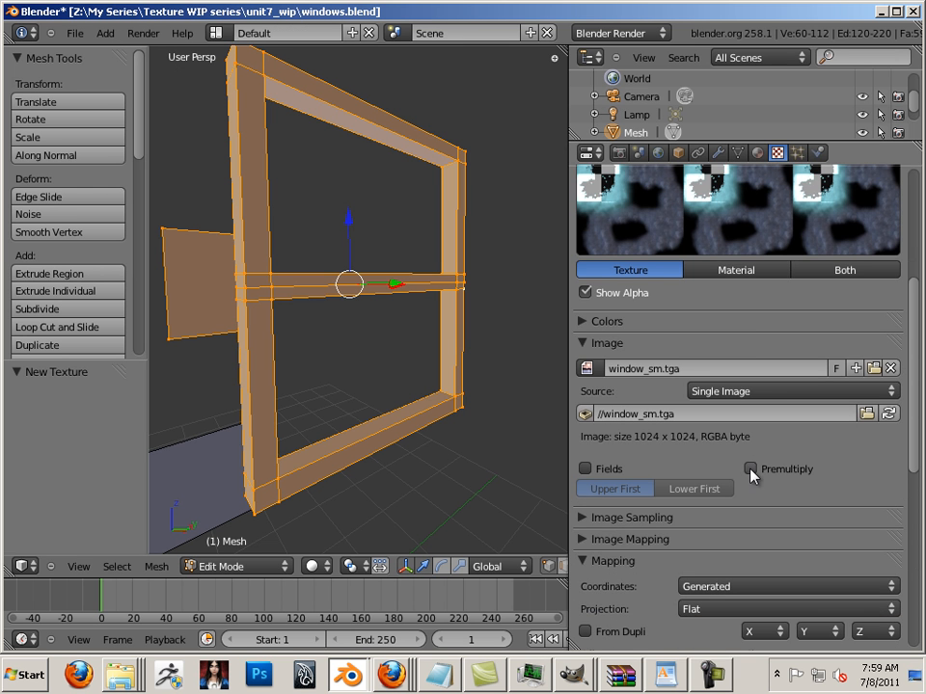
scroll(817, 456, "down", 5)
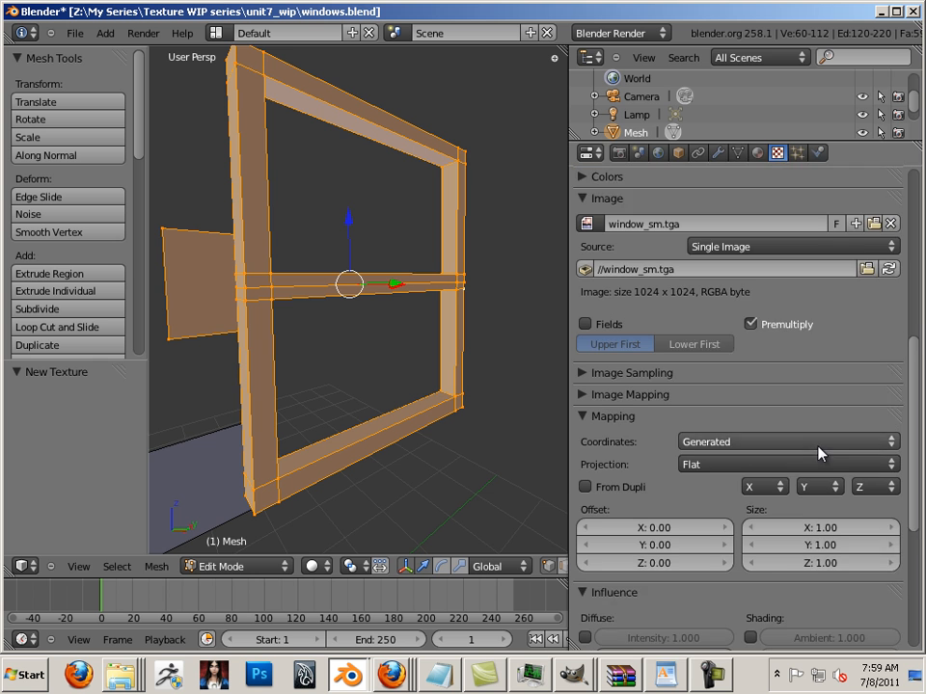
left_click(757, 412)
left_click(704, 324)
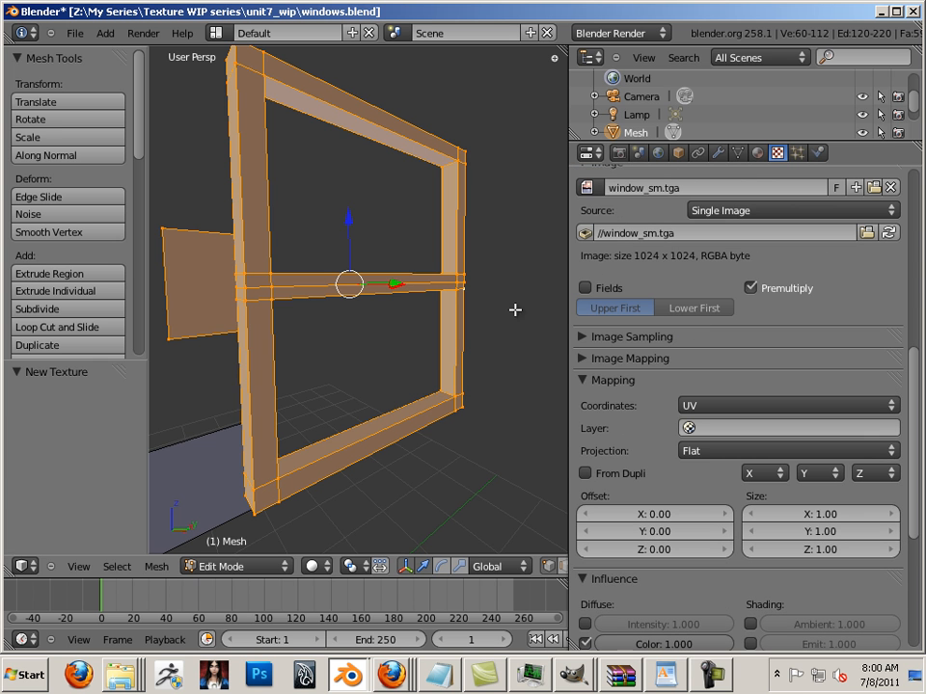
Set the 3D viewport's material shading mode to GLSL.
key("n")
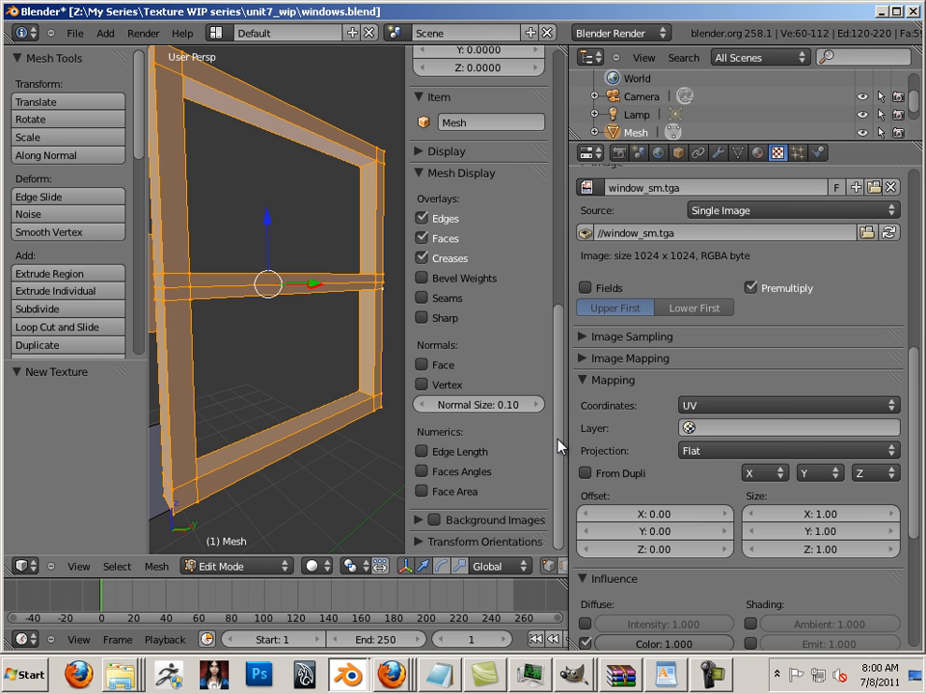
scroll(555, 424, "up", 5)
left_click(424, 301)
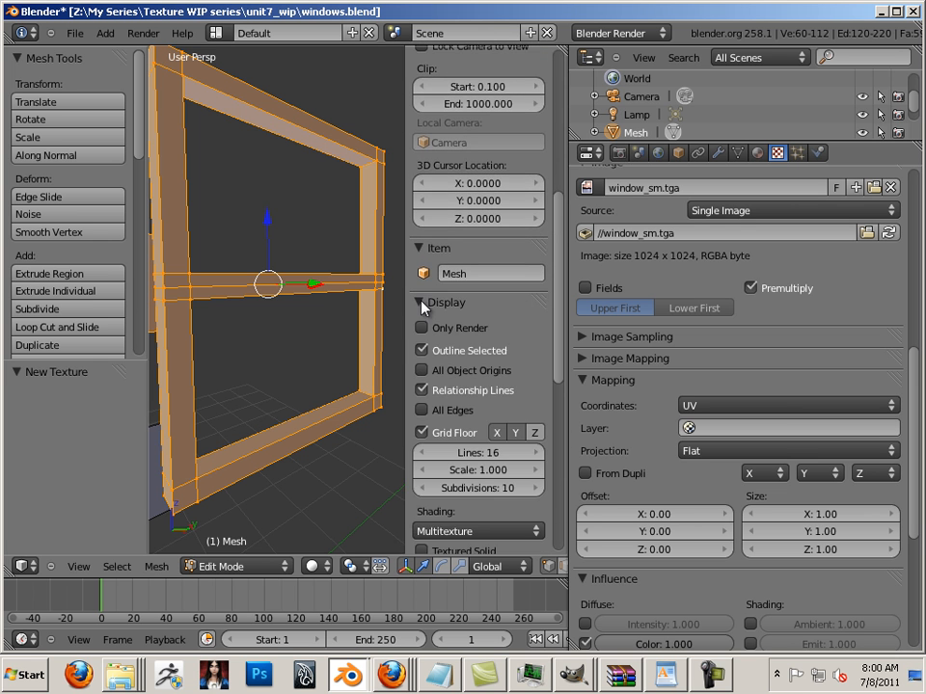
scroll(521, 381, "down", 5)
left_click(492, 422)
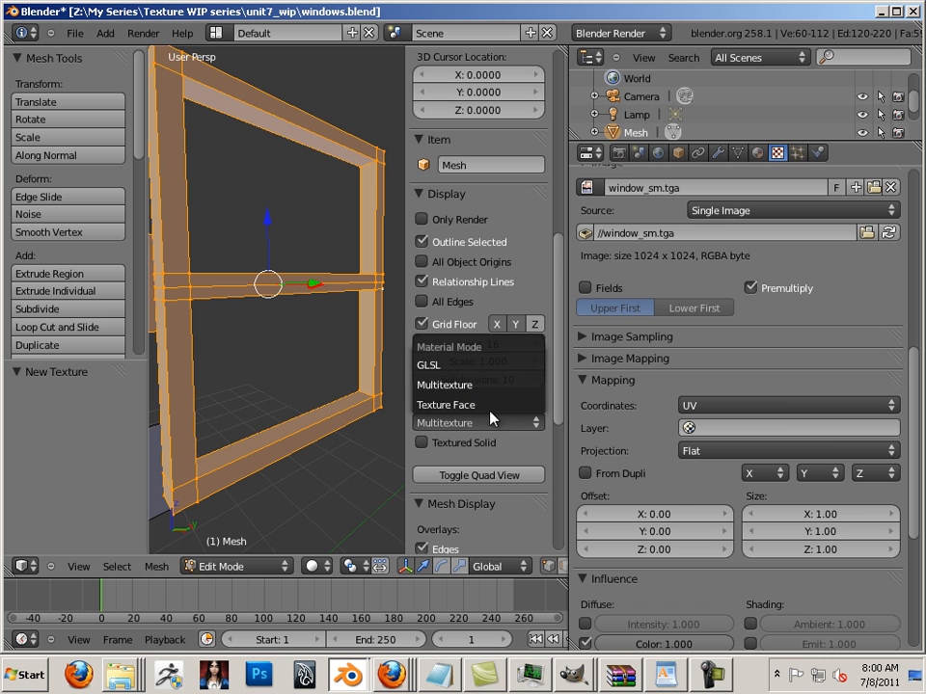
left_click(474, 367)
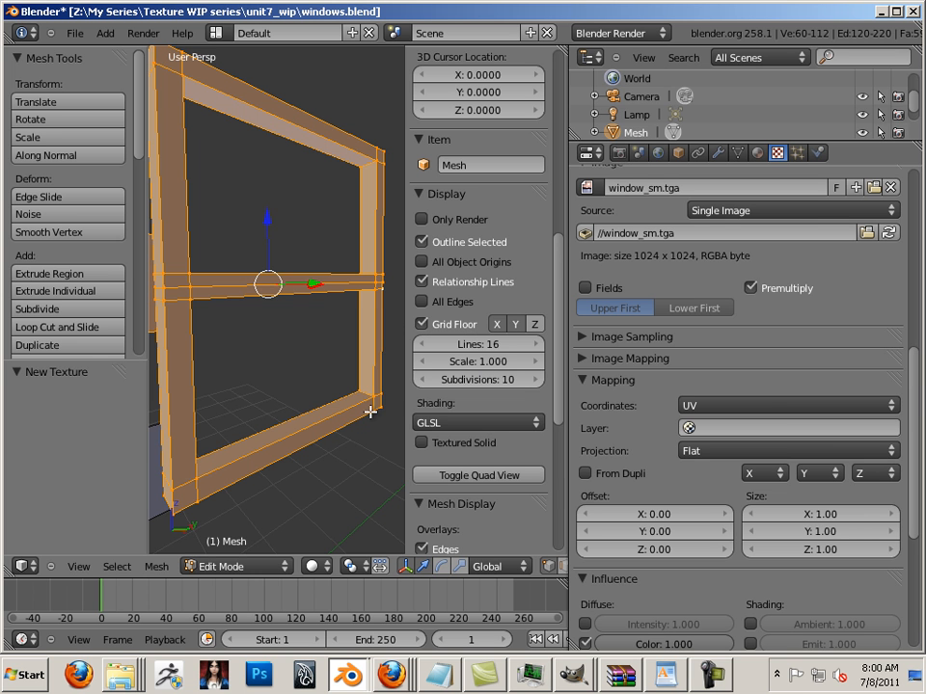
Switch the 3D view to textured display and hide the viewport properties region.
left_click(313, 566)
left_click(326, 491)
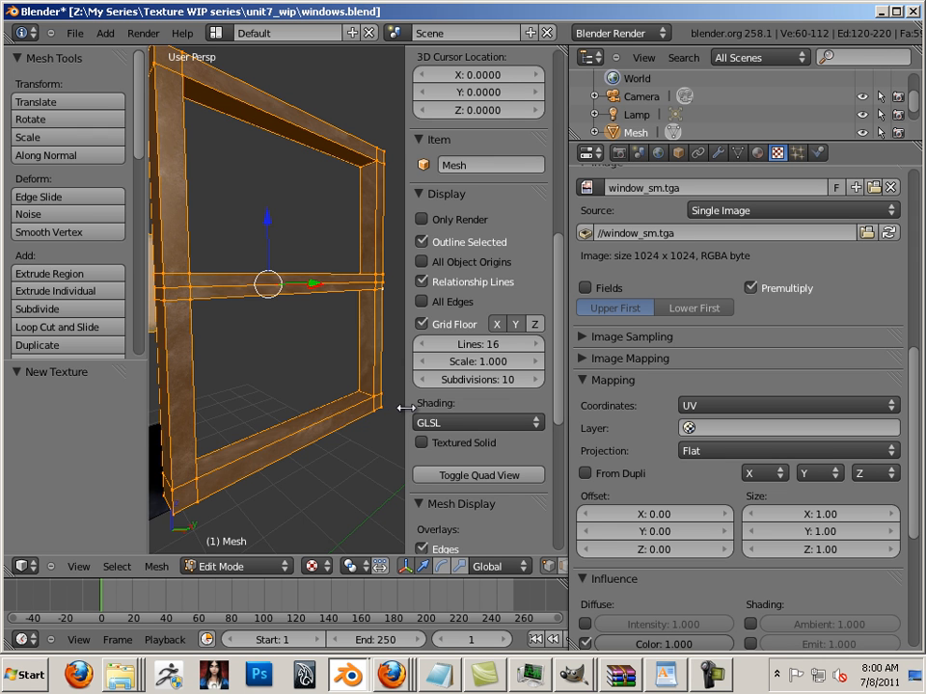
left_click_drag(407, 409, 561, 424)
Clear the selection and select all connected geometry of the large window frame and the wide pane behind it.
right_click(452, 412)
scroll(429, 417, "down", 7)
scroll(429, 417, "up", 2)
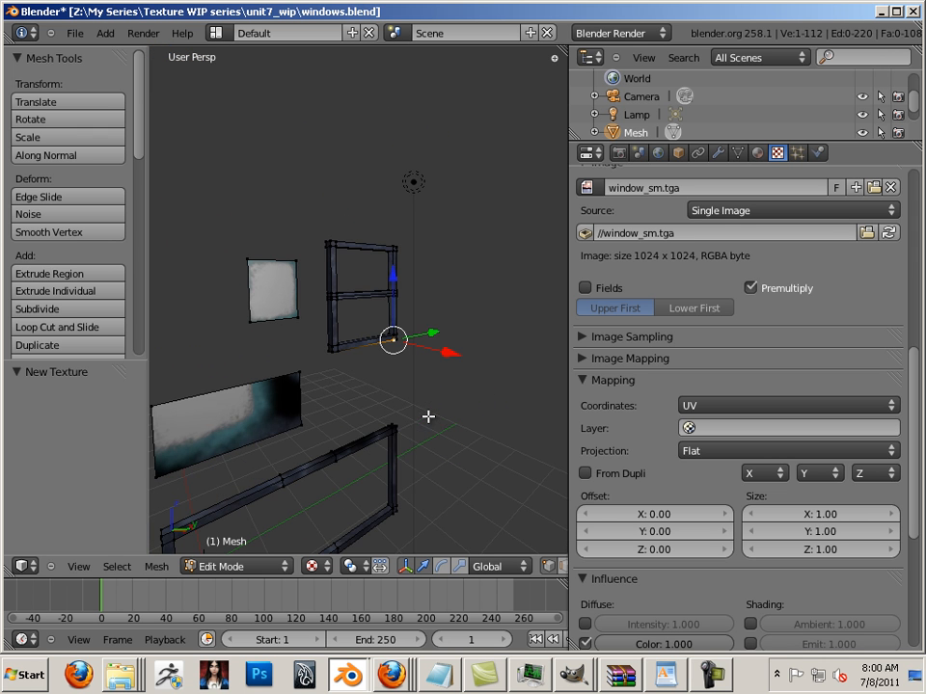
middle_click_drag(414, 444, 372, 387)
key("a")
right_click(295, 344)
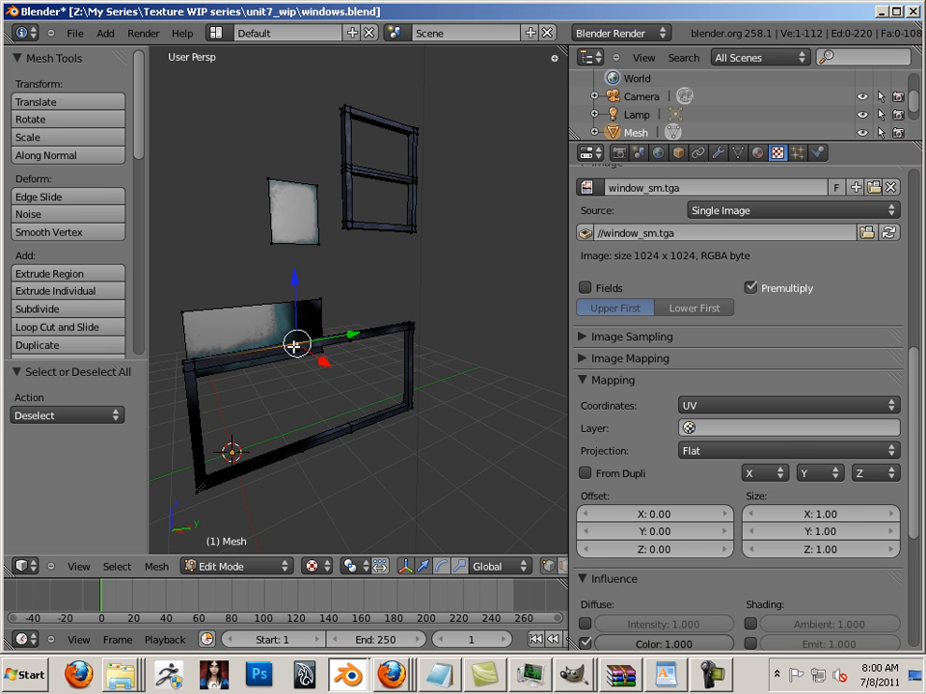
key("l")
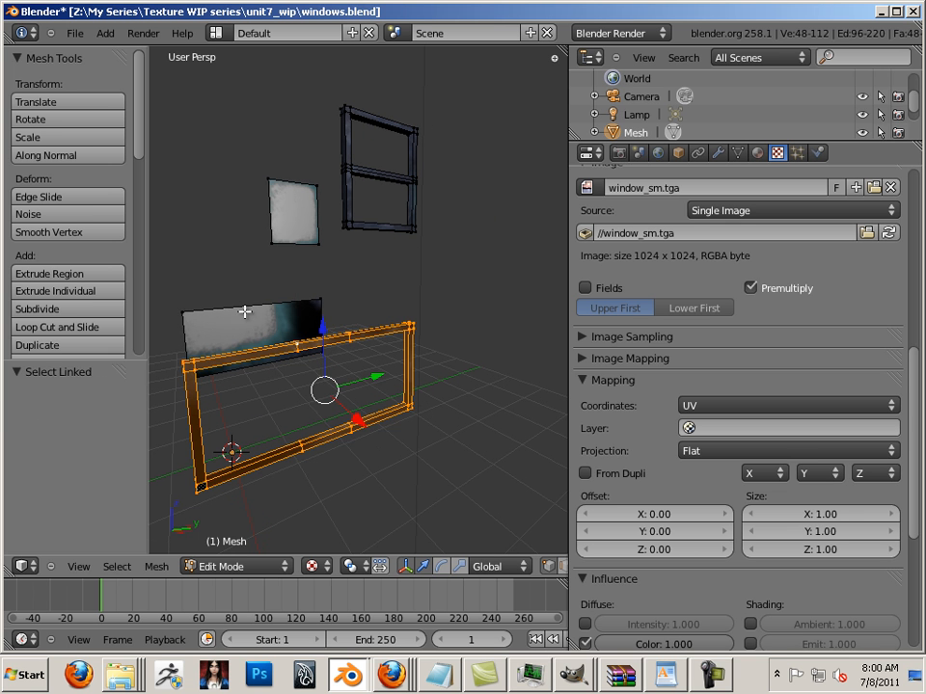
key("l")
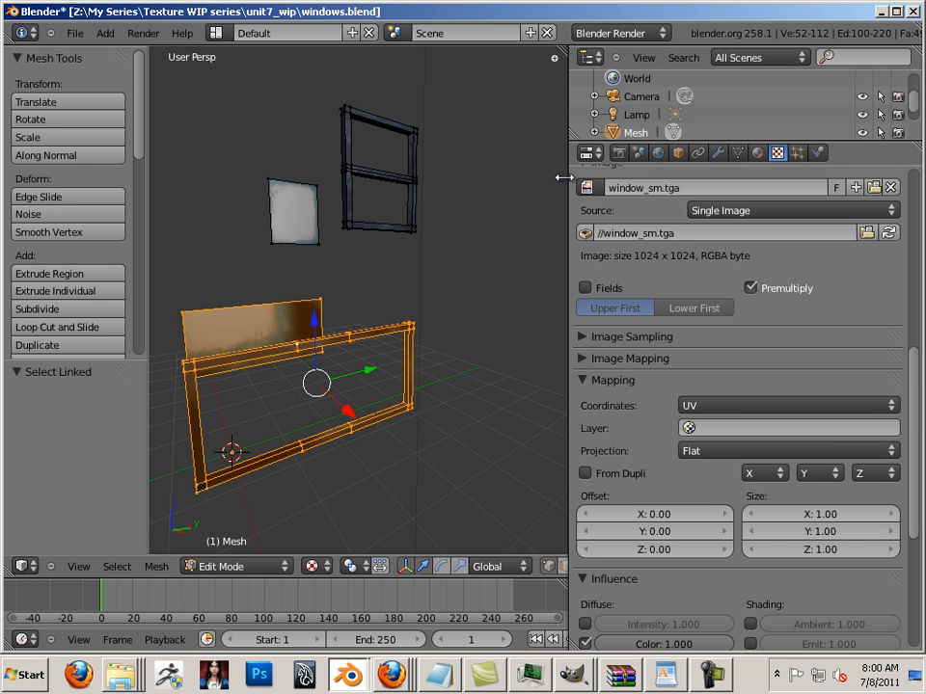
Widen the properties area and add a second material slot with a new material named window_lg.
left_click_drag(566, 181, 429, 190)
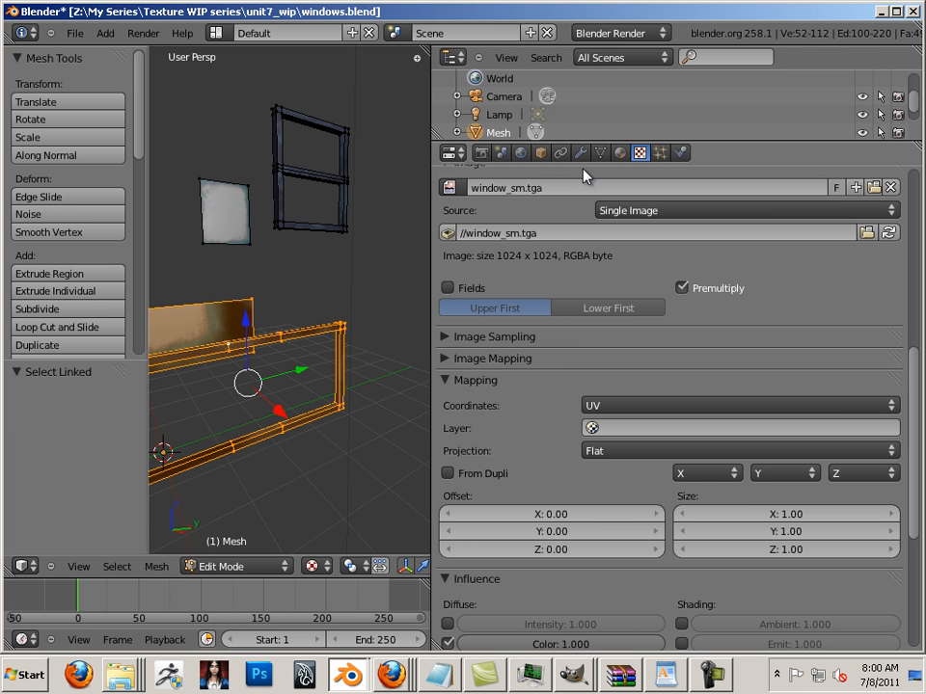
left_click(620, 154)
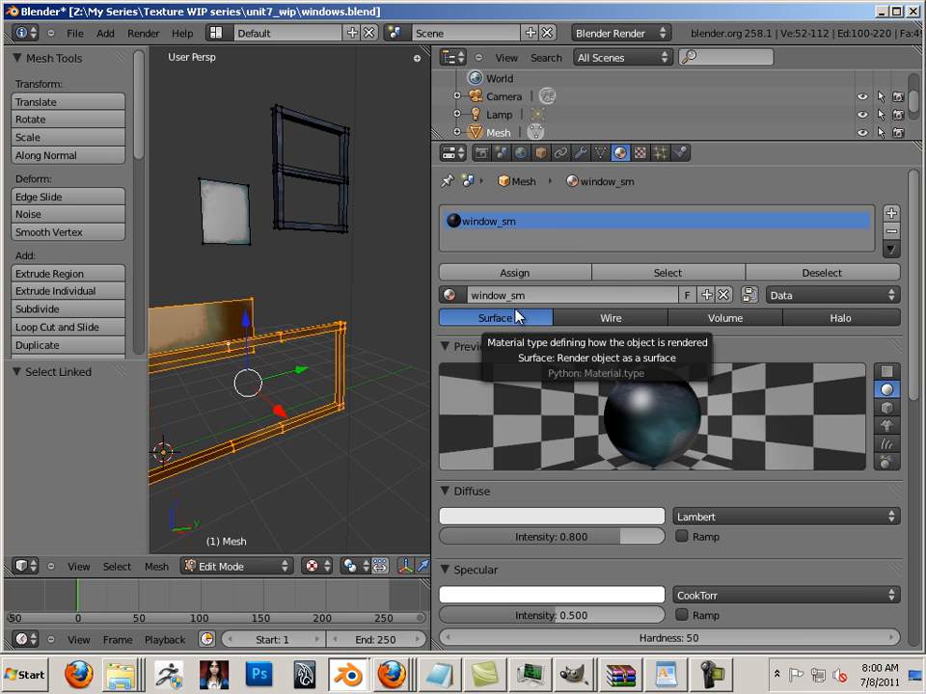
left_click(891, 214)
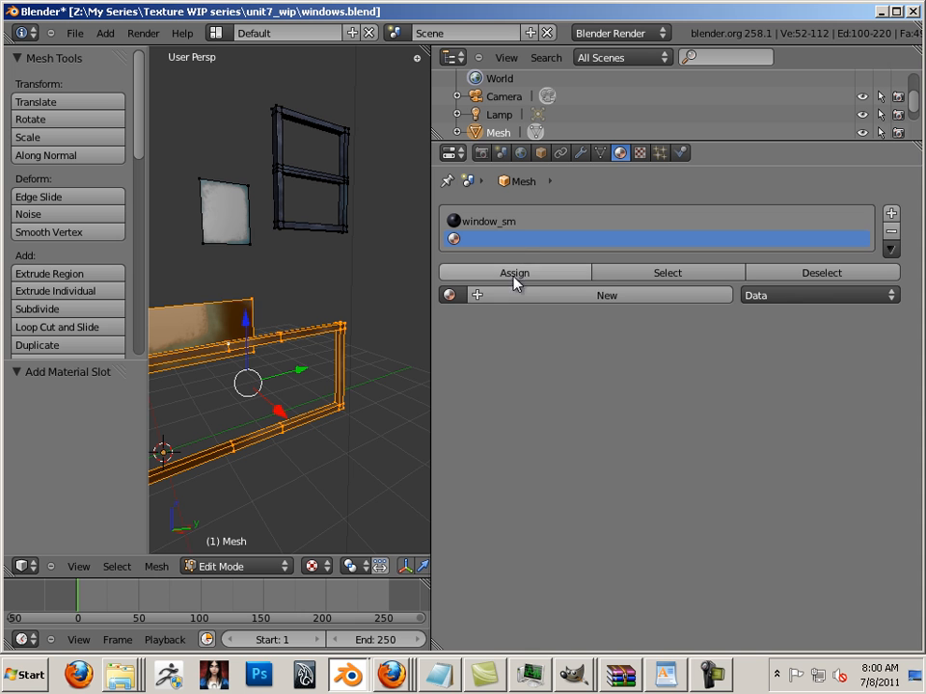
left_click(540, 296)
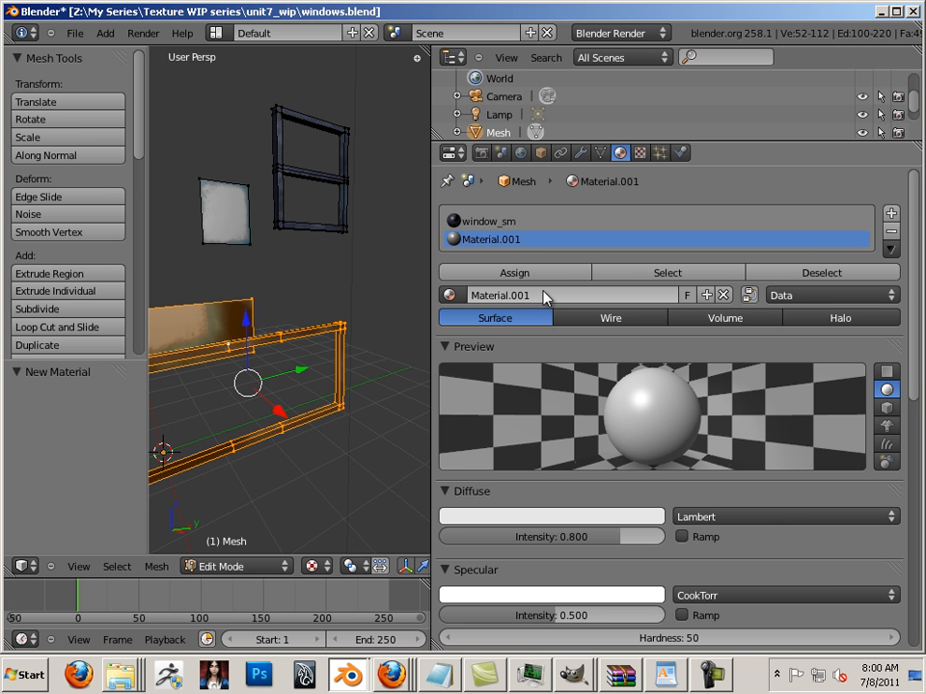
left_click(541, 296)
type("window_")
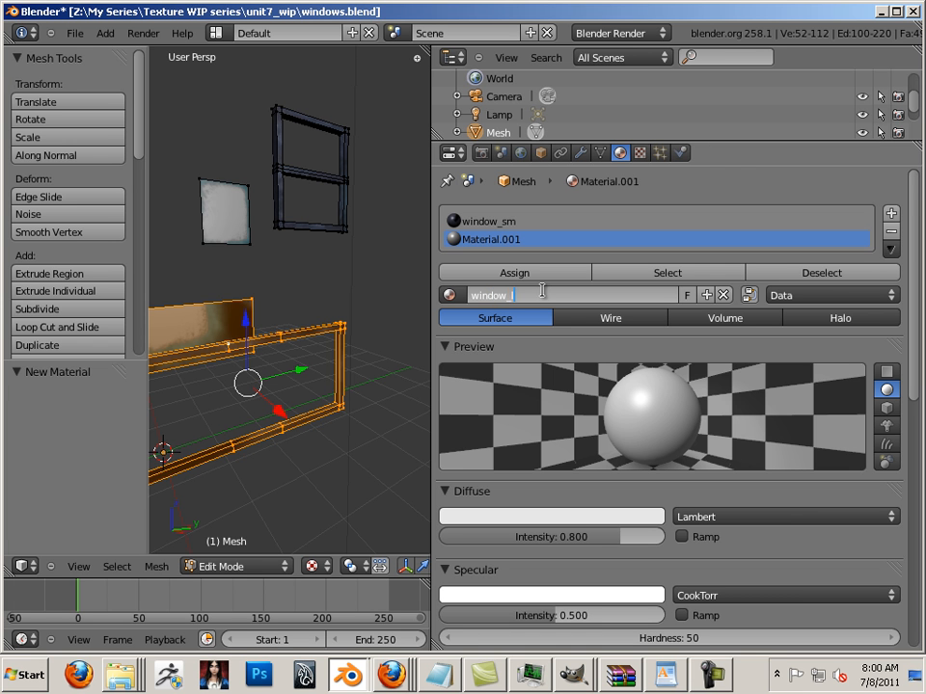
type("lg")
key("Return")
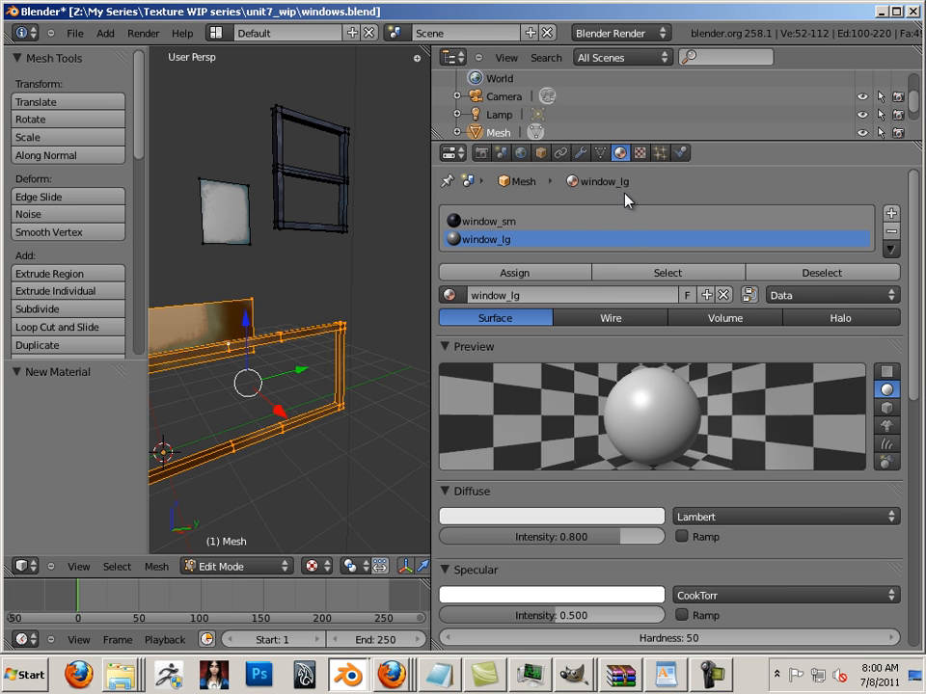
Add a new texture of type Image or Movie to the window_lg material.
left_click(639, 152)
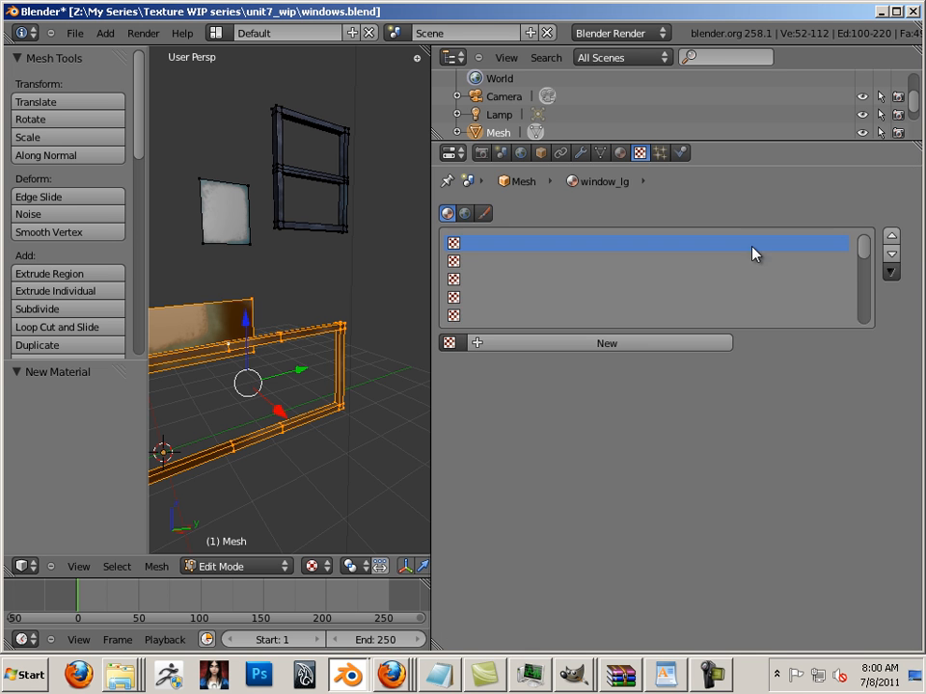
left_click(693, 343)
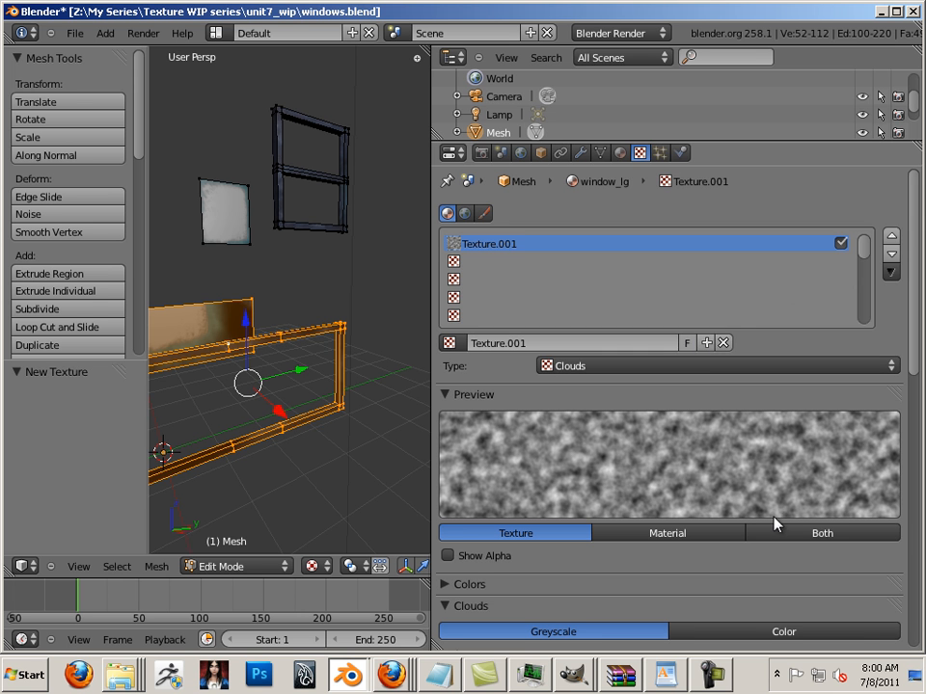
left_click(698, 367)
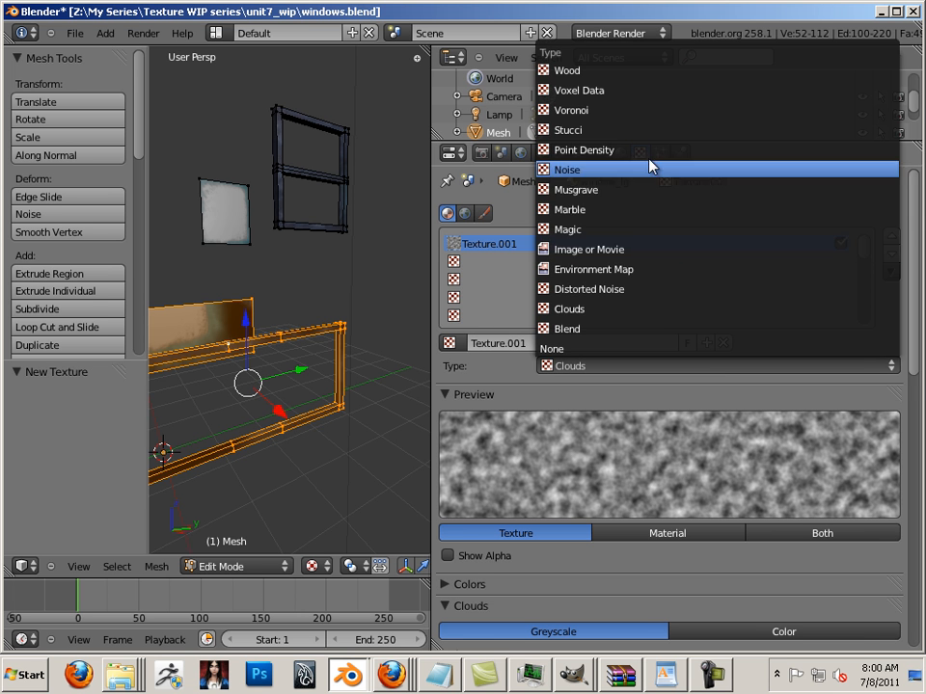
left_click(643, 249)
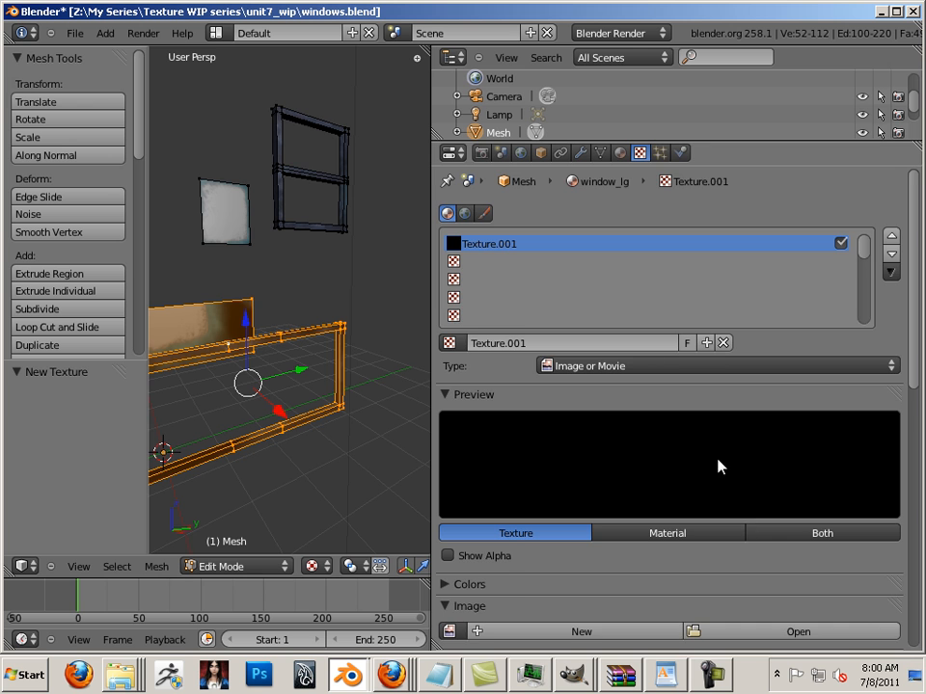
Load window_lg.tga as the texture's image and enable Show Alpha and Premultiply.
scroll(718, 467, "down", 3)
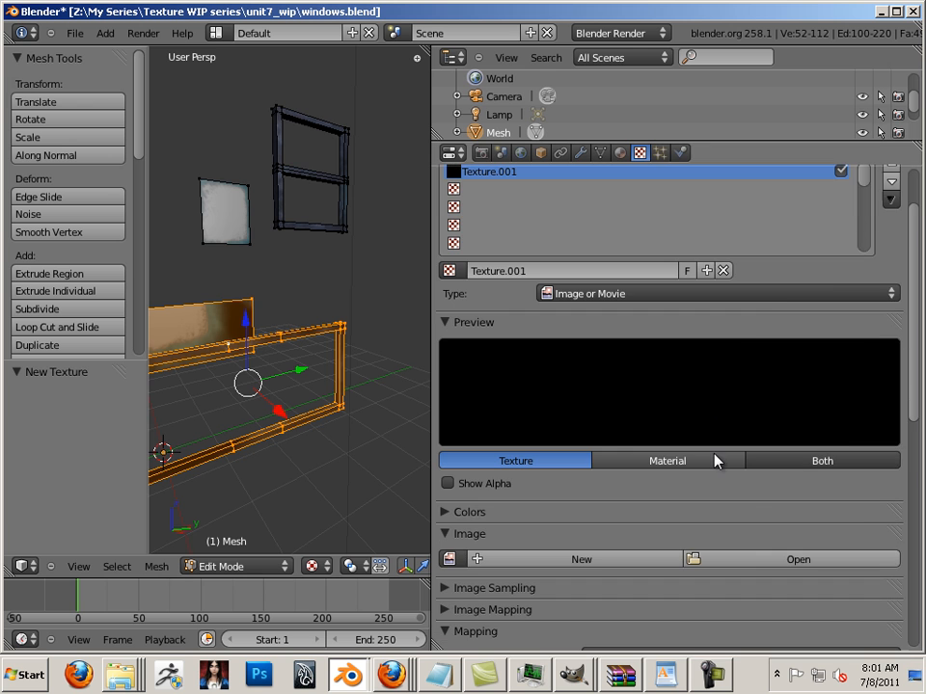
left_click(754, 559)
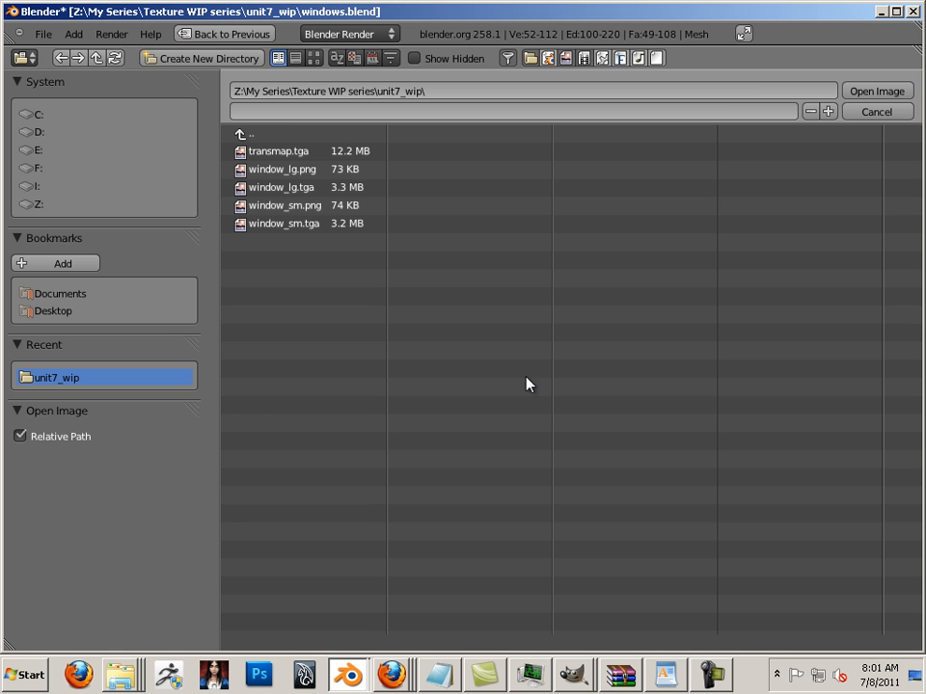
left_click(273, 188)
left_click(874, 91)
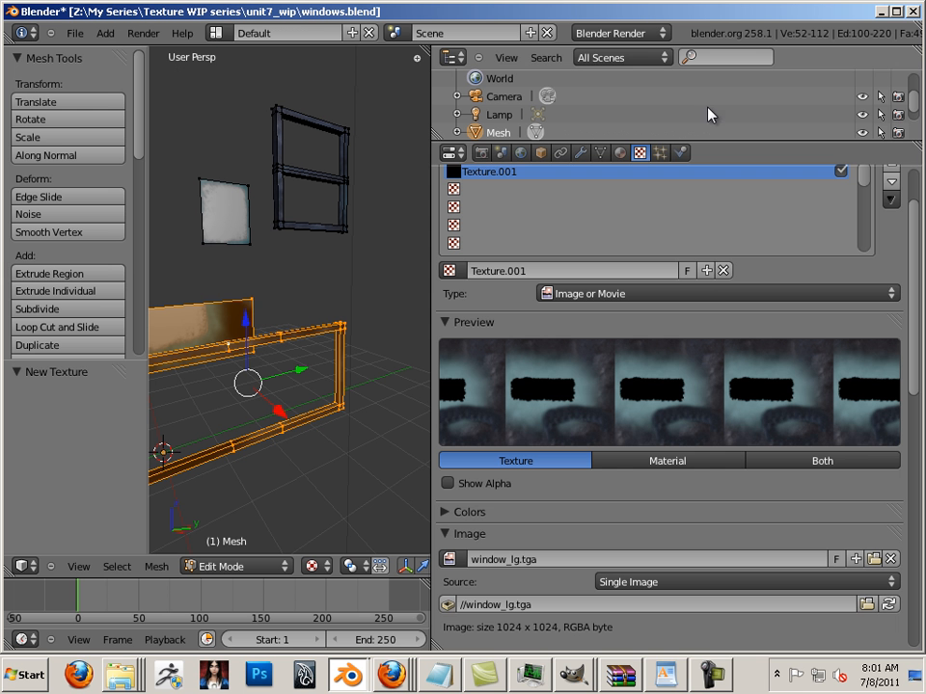
left_click(461, 486)
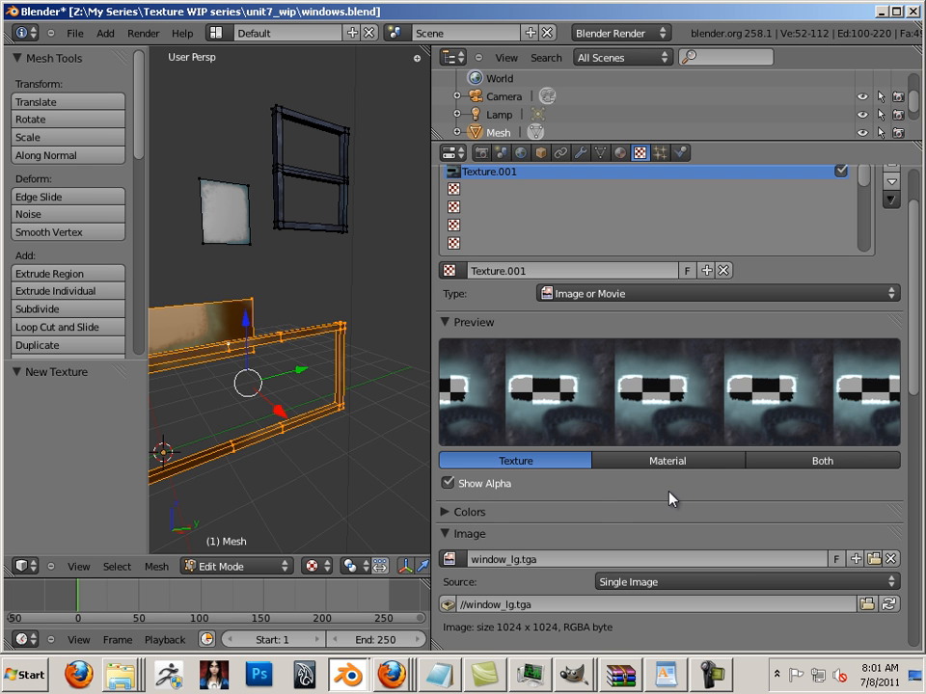
scroll(694, 495, "down", 4)
left_click(685, 519)
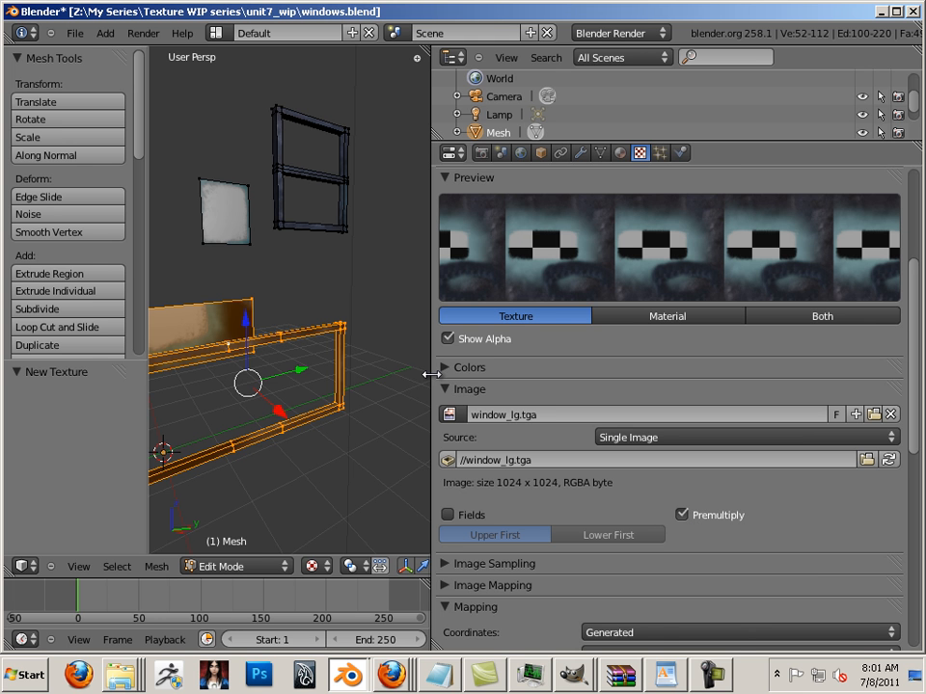
Widen the 3D view slightly and assign the window_lg material to the selected large frame and pane.
left_click_drag(431, 374, 483, 382)
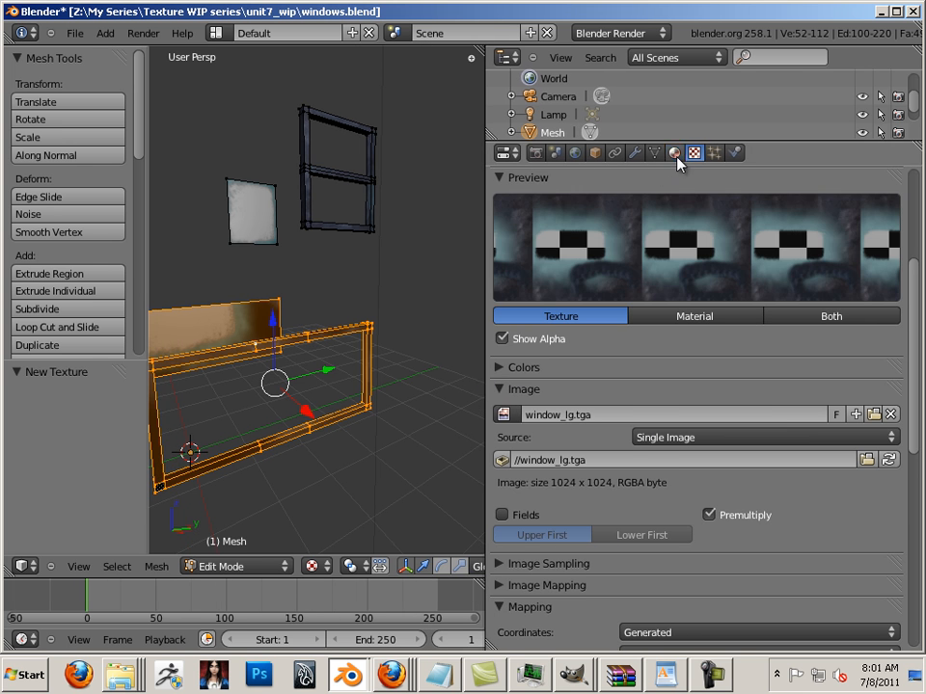
left_click(674, 153)
left_click(501, 275)
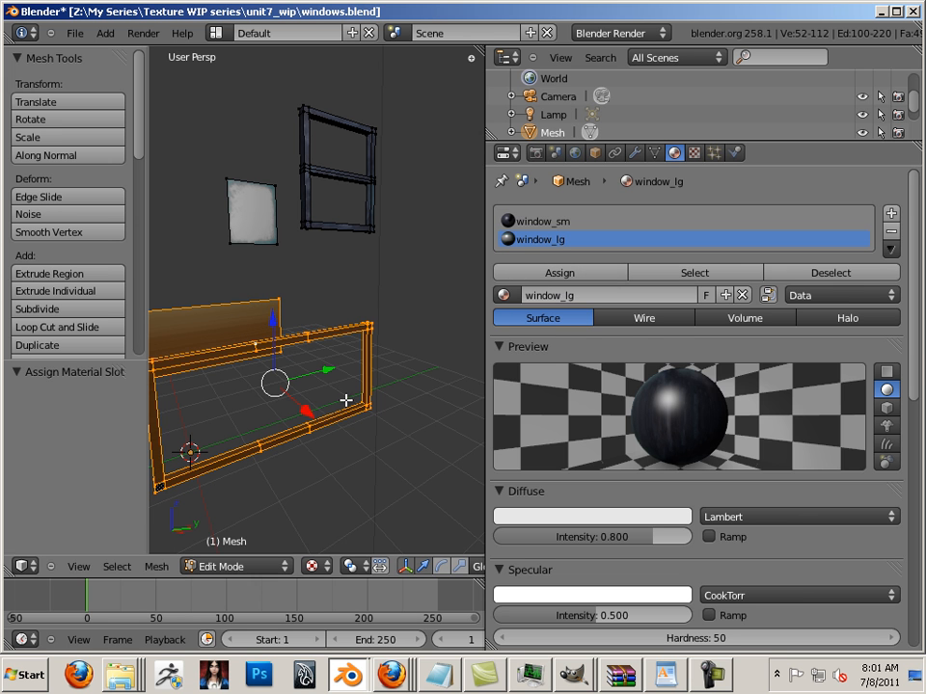
Set the window_lg texture's mapping coordinates to UV and clear the mesh selection.
scroll(918, 461, "down", 5)
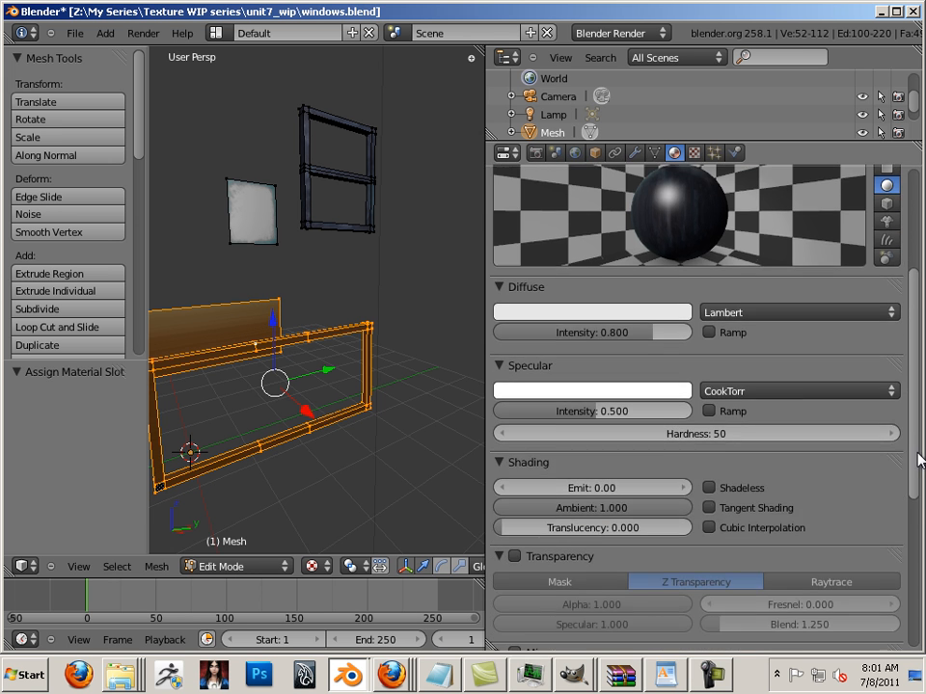
scroll(911, 405, "up", 6)
left_click(694, 154)
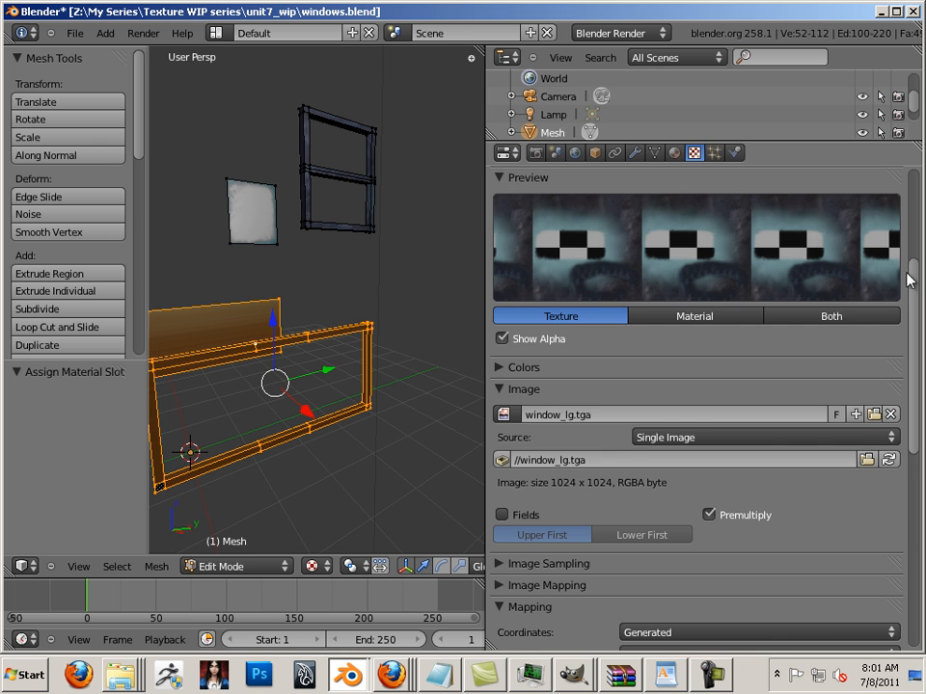
scroll(911, 289, "down", 7)
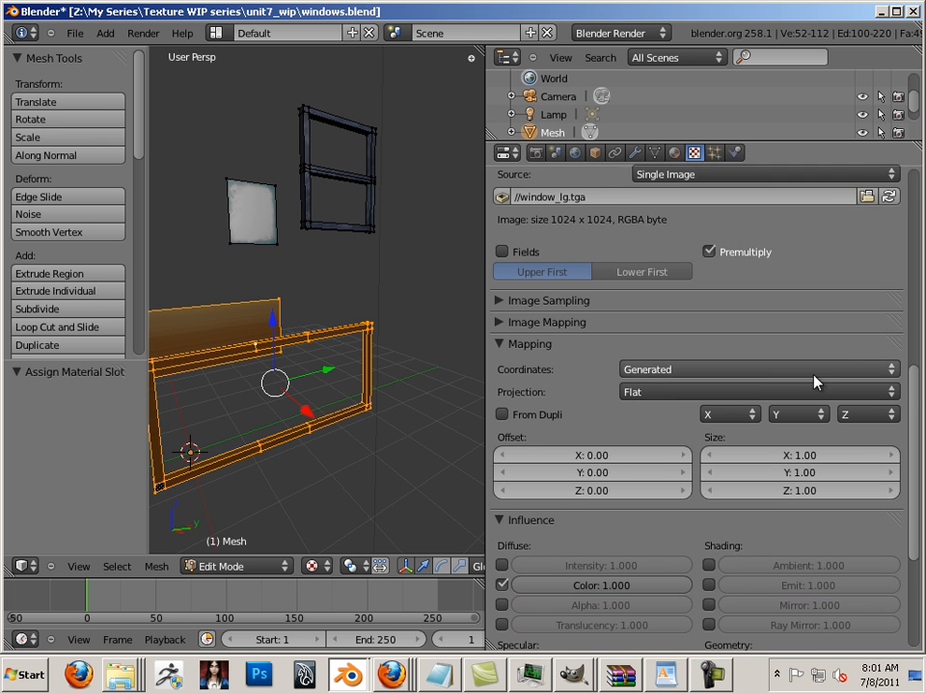
left_click(813, 383)
left_click(687, 297)
key("a")
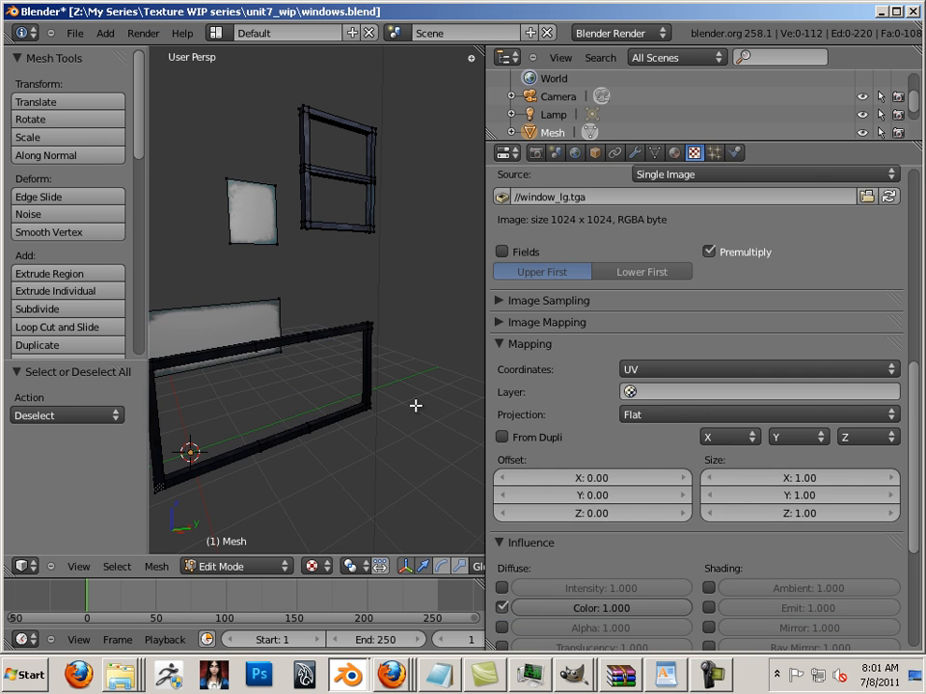
middle_click_drag(356, 345, 482, 409)
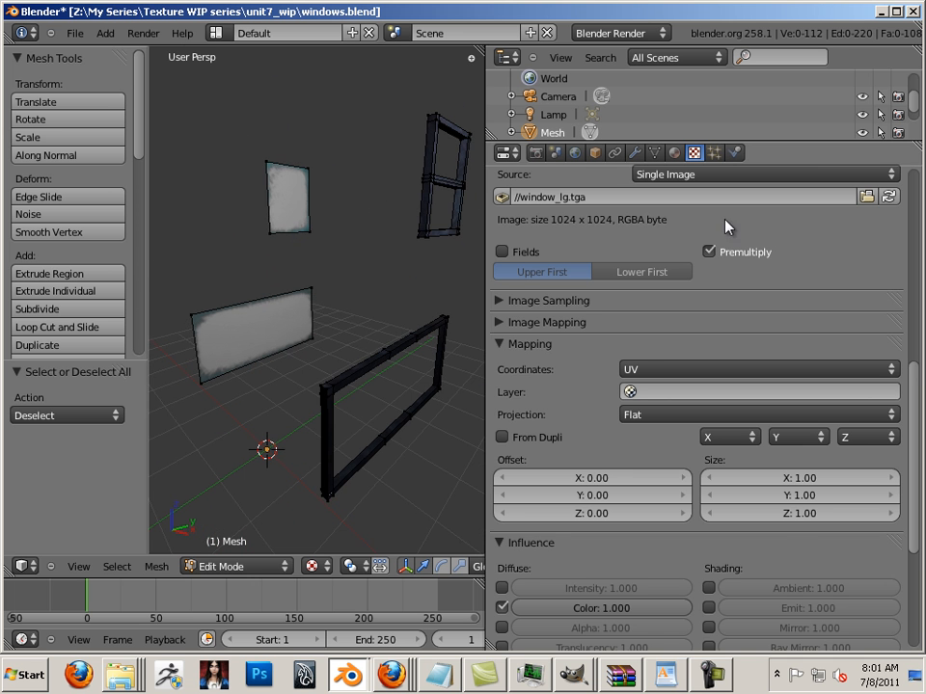
Set the specular intensity to about 0.088 for the window_lg material and 0.139 for window_sm.
left_click(673, 153)
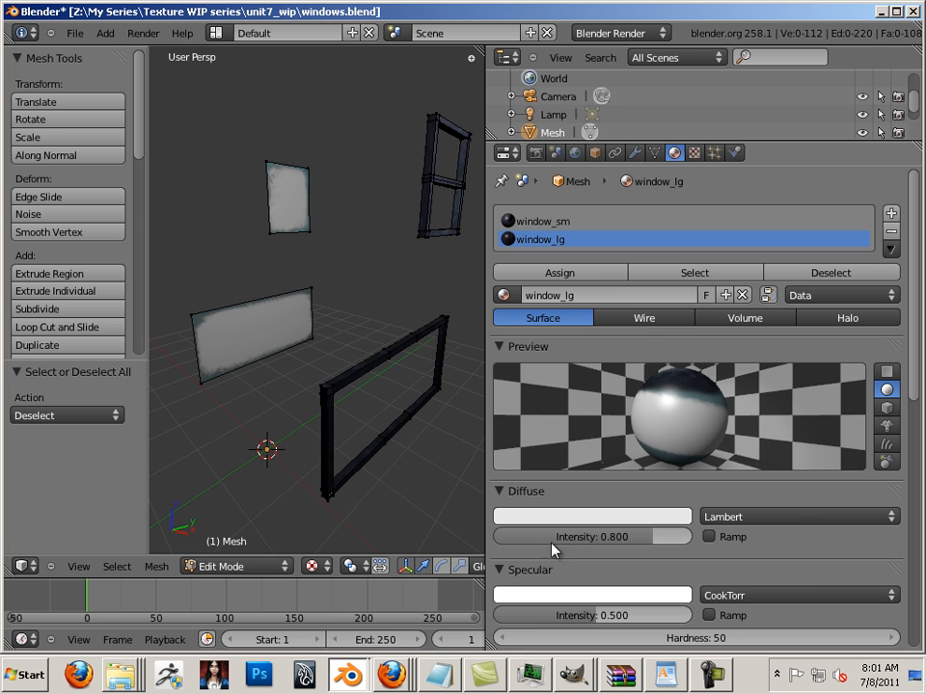
left_click_drag(608, 617, 514, 619)
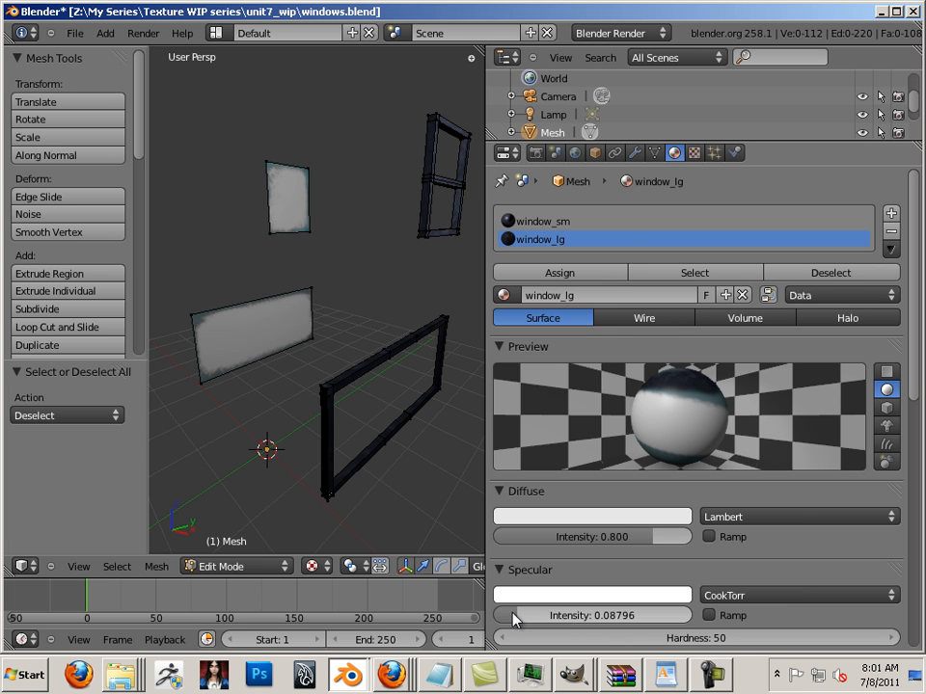
left_click(552, 225)
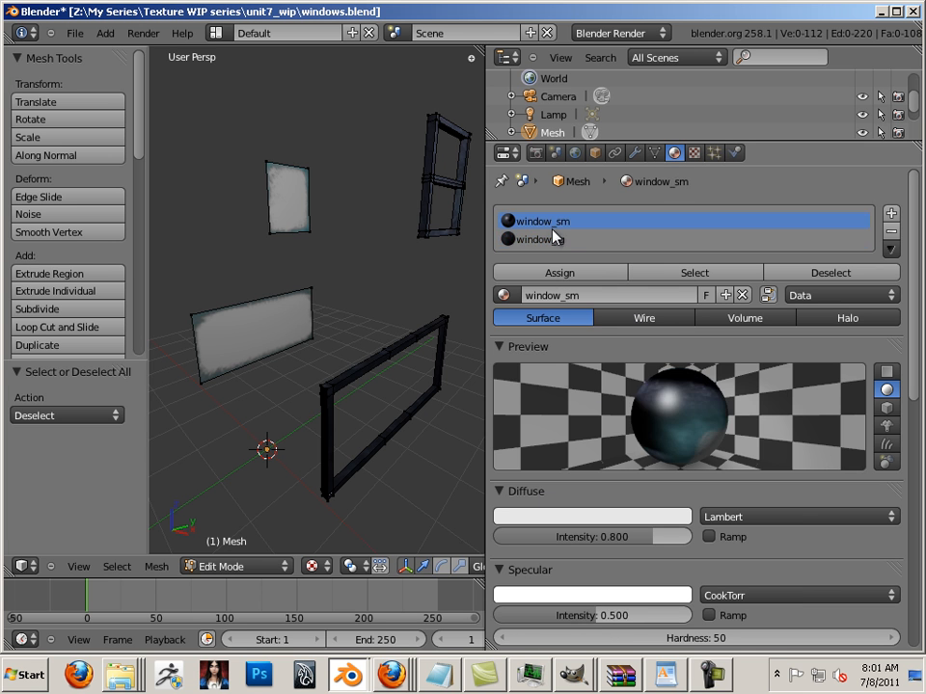
left_click_drag(584, 617, 510, 609)
middle_click_drag(430, 496, 469, 452)
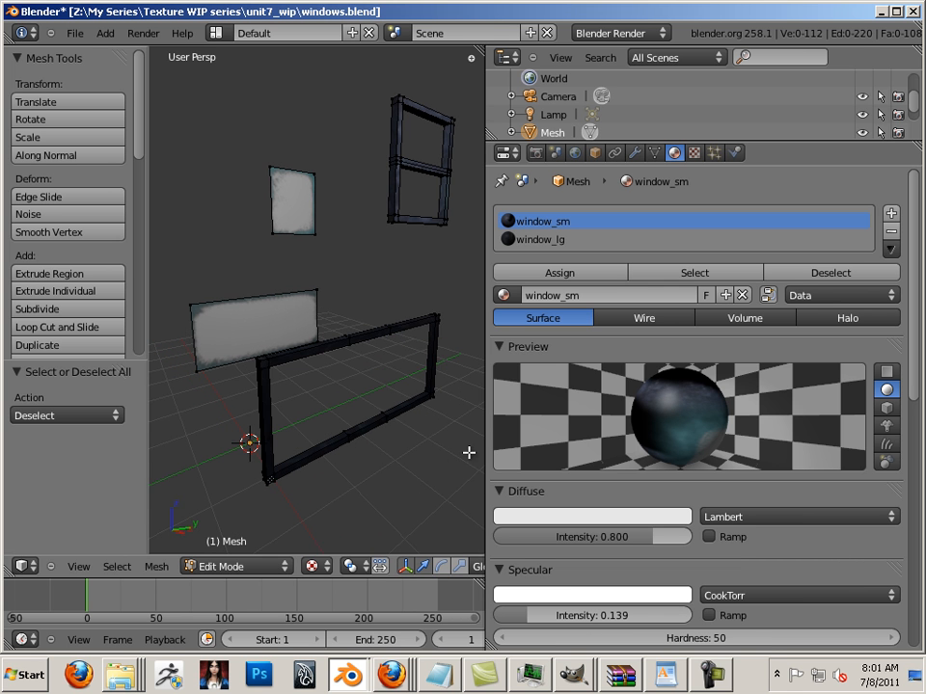
Widen the 3D view and save the blend file.
left_click_drag(485, 442, 689, 459)
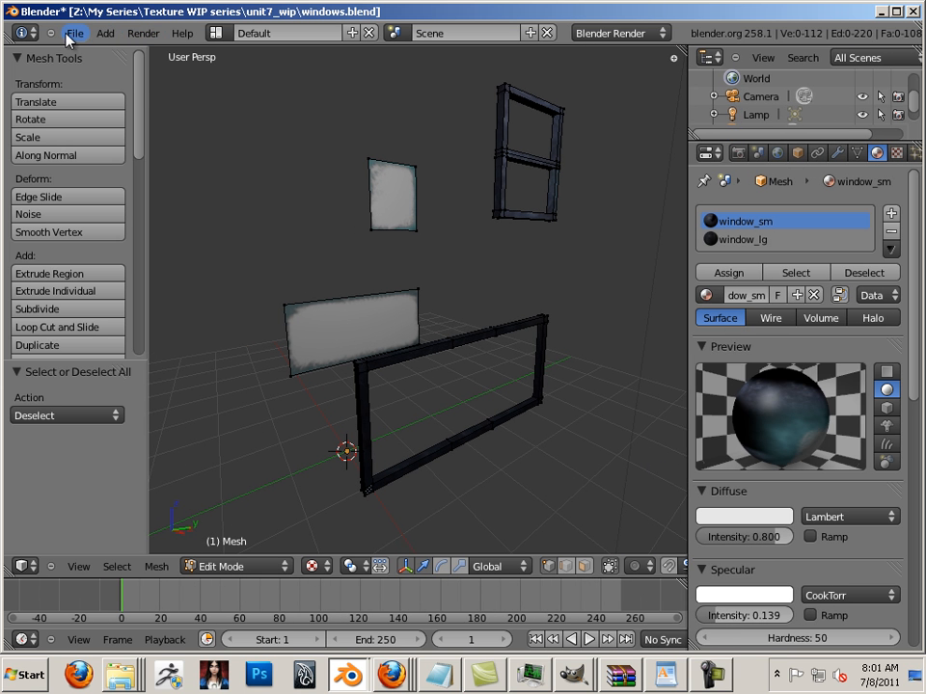
left_click(74, 32)
left_click(116, 148)
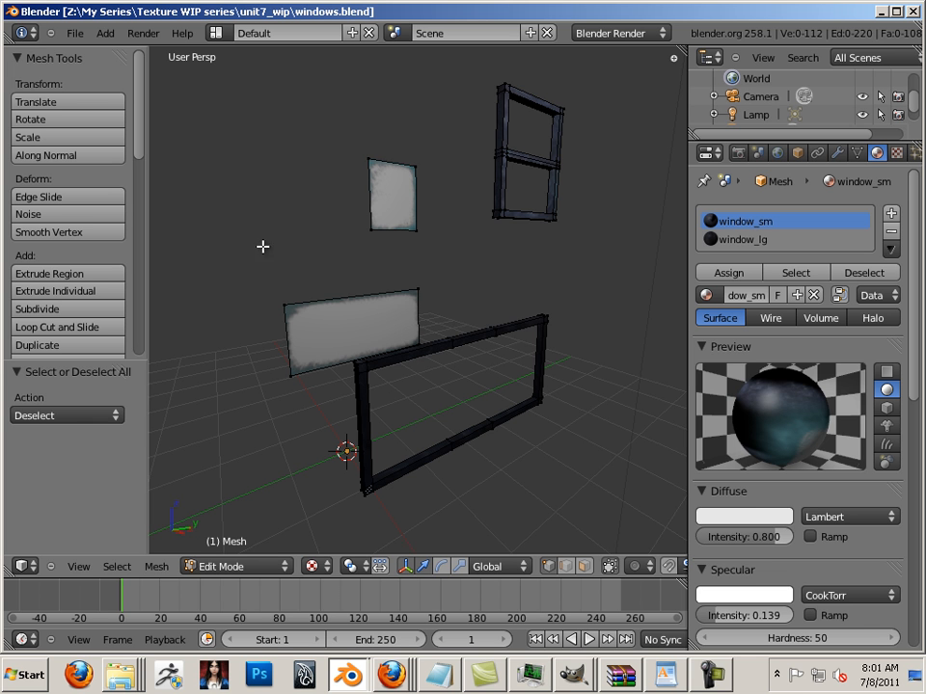
Select all connected geometry of the wide pane behind the large window frame.
right_click(372, 339)
scroll(304, 320, "up", 2)
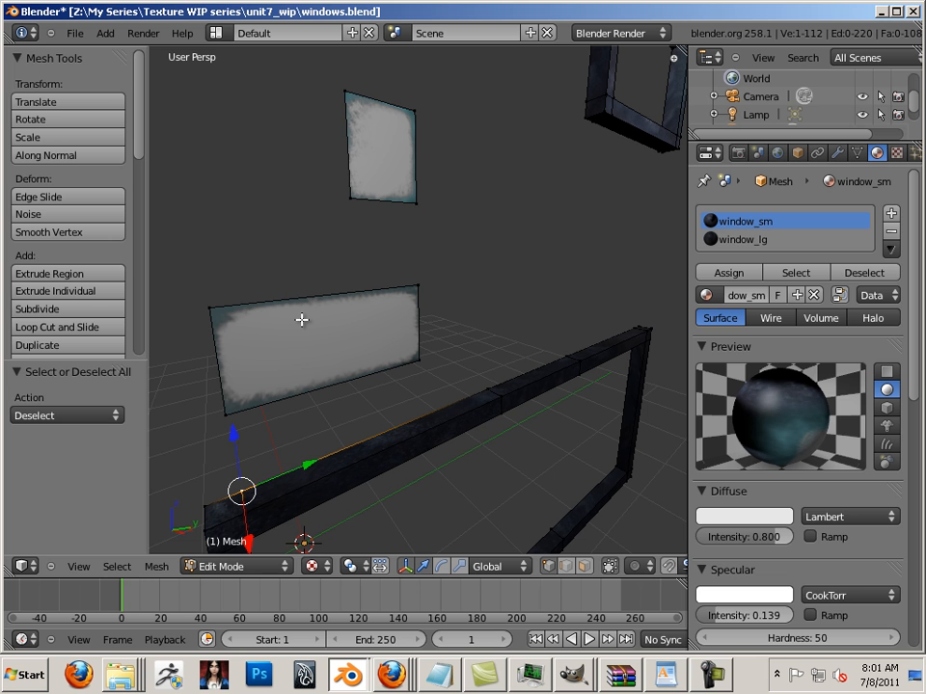
key("a")
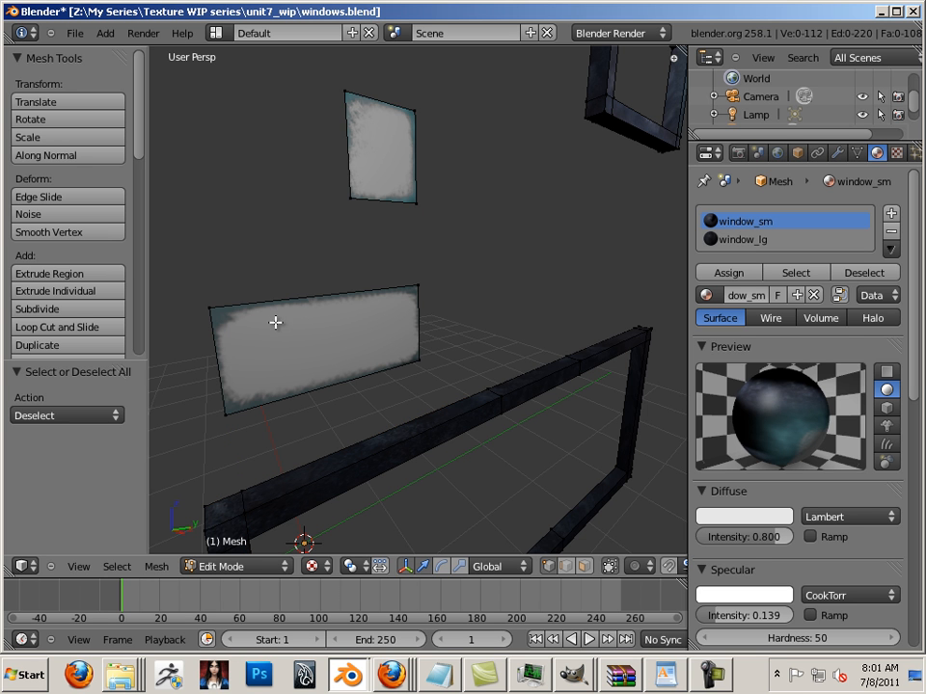
right_click(210, 309)
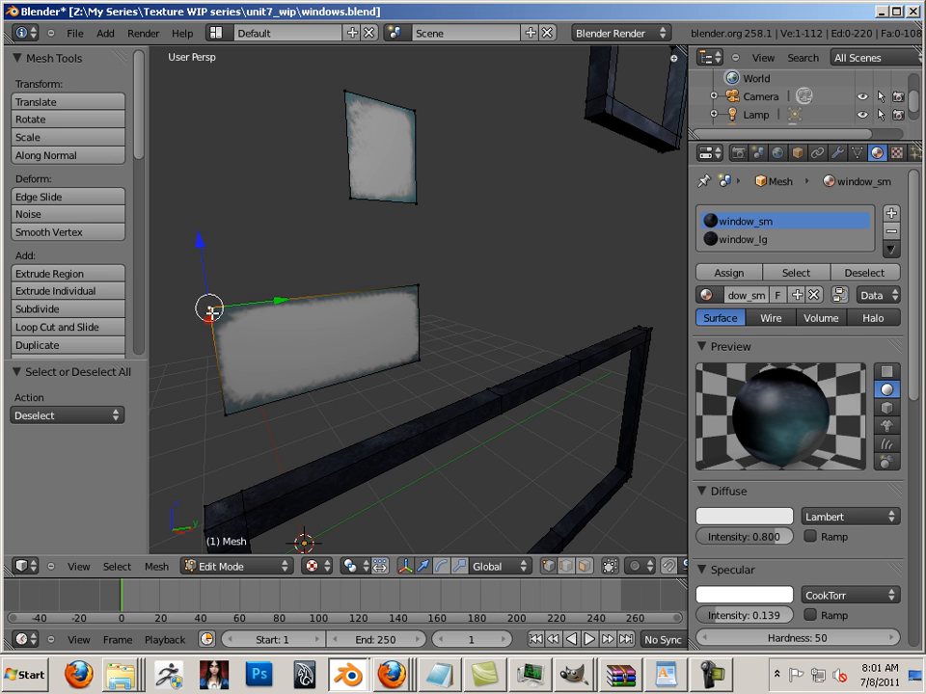
key("ctrl+l")
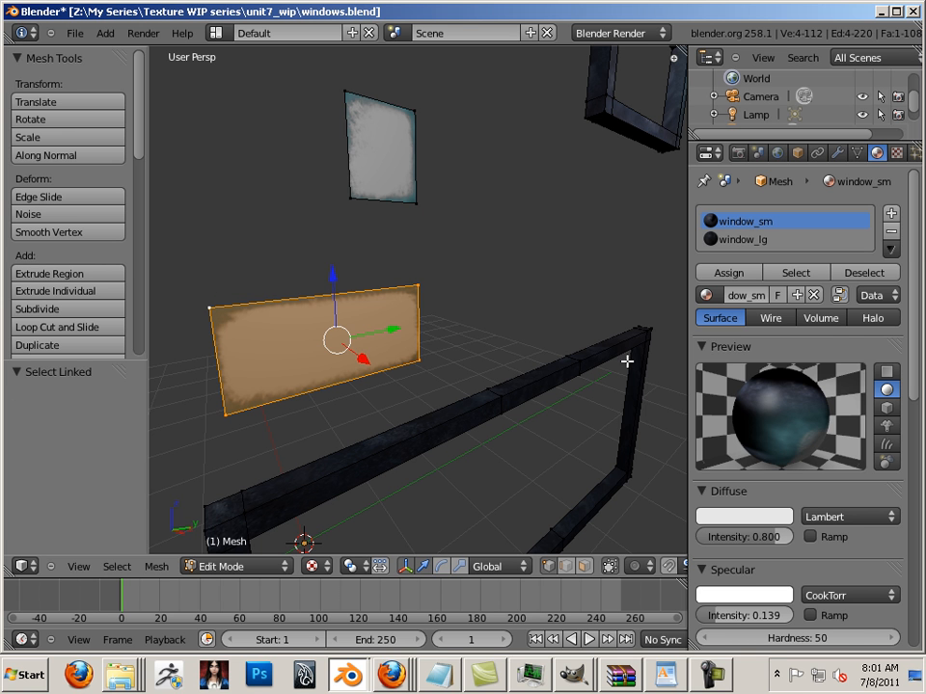
In the pane's texture face options, set Transparency to Alpha, disable Collision and enable Tex.
left_click_drag(687, 368, 558, 373)
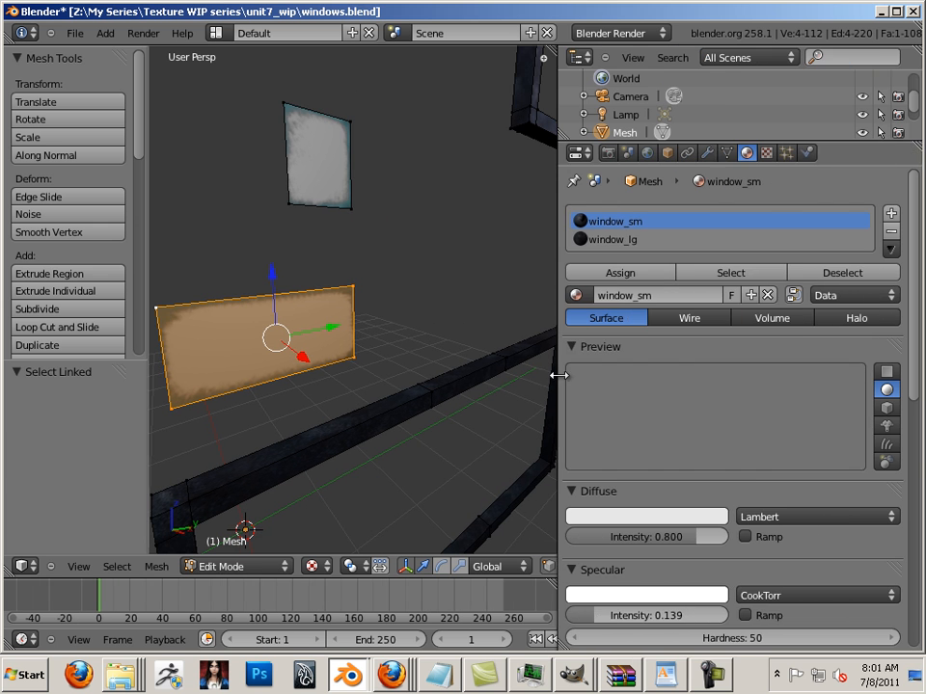
left_click(728, 153)
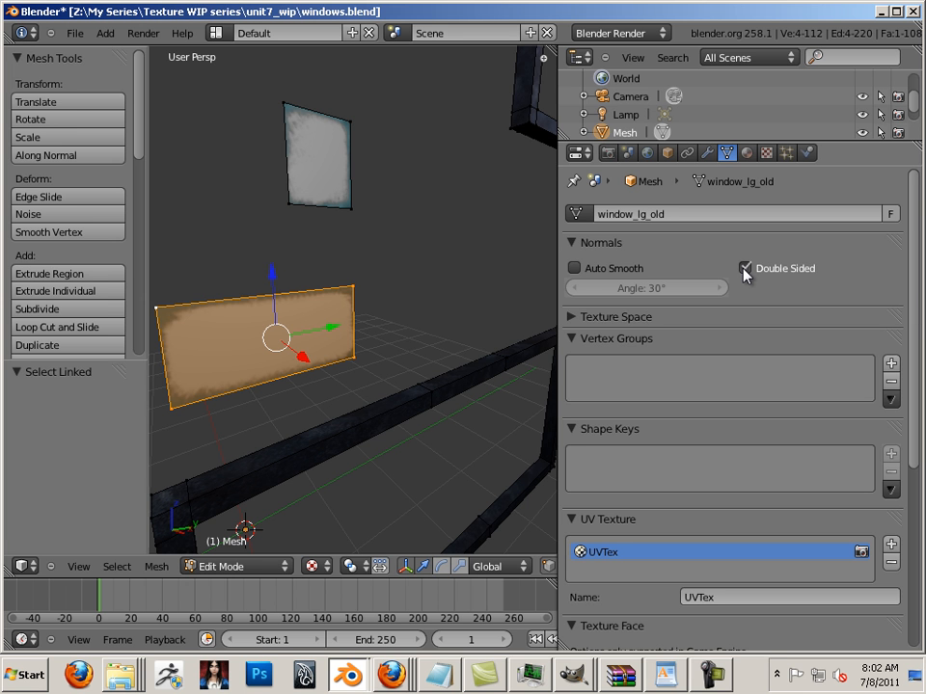
scroll(745, 276, "down", 5)
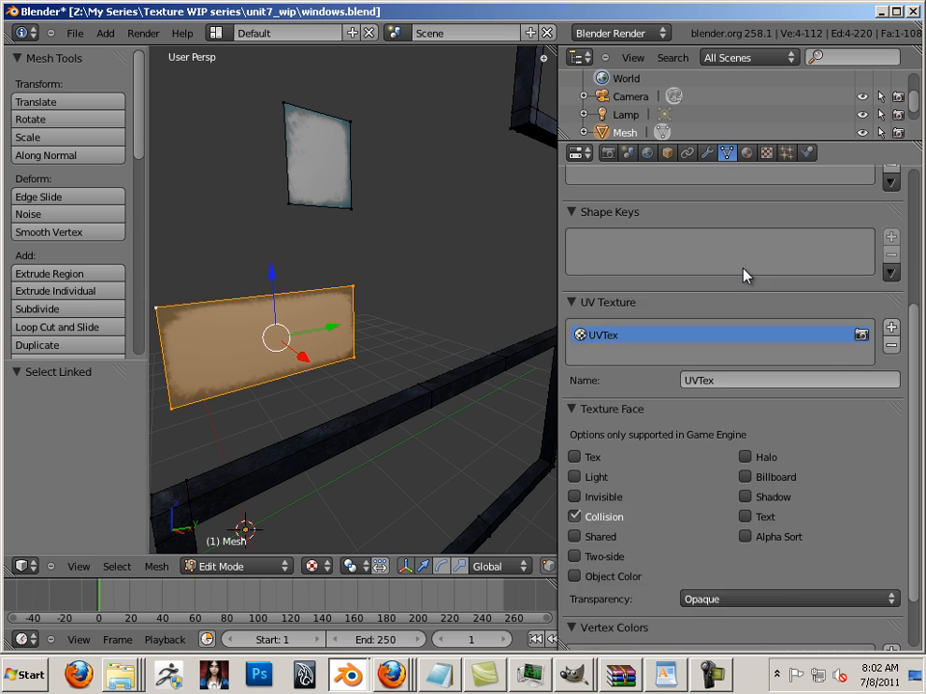
left_click(725, 525)
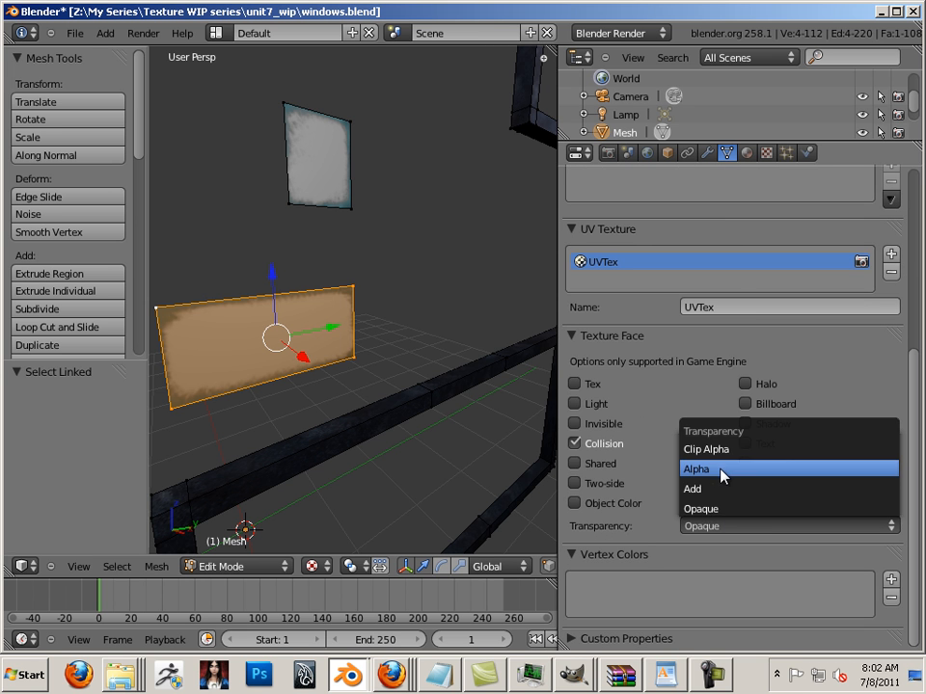
left_click(724, 471)
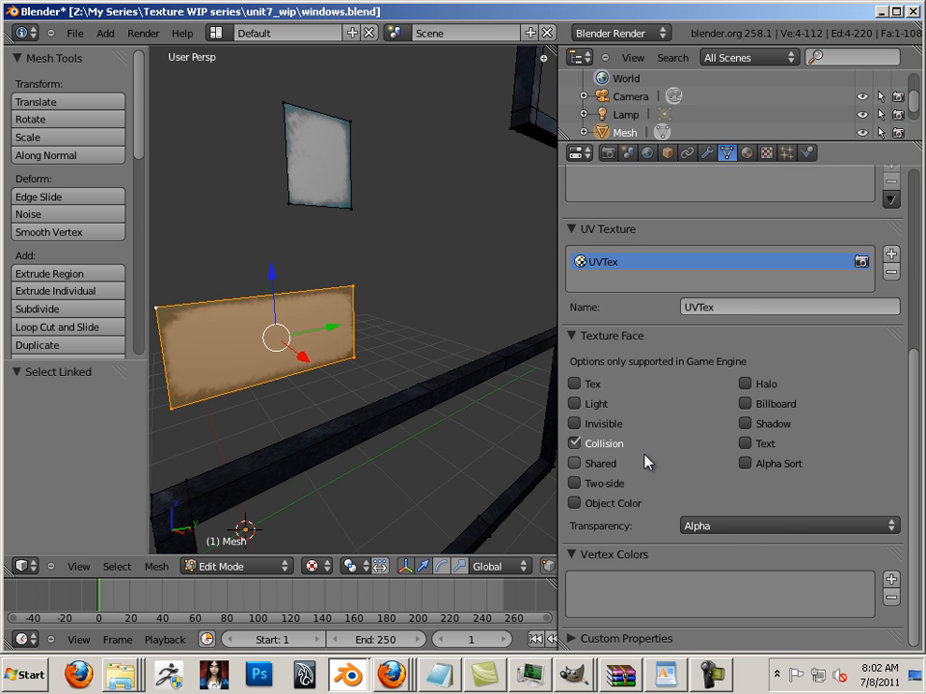
left_click(576, 444)
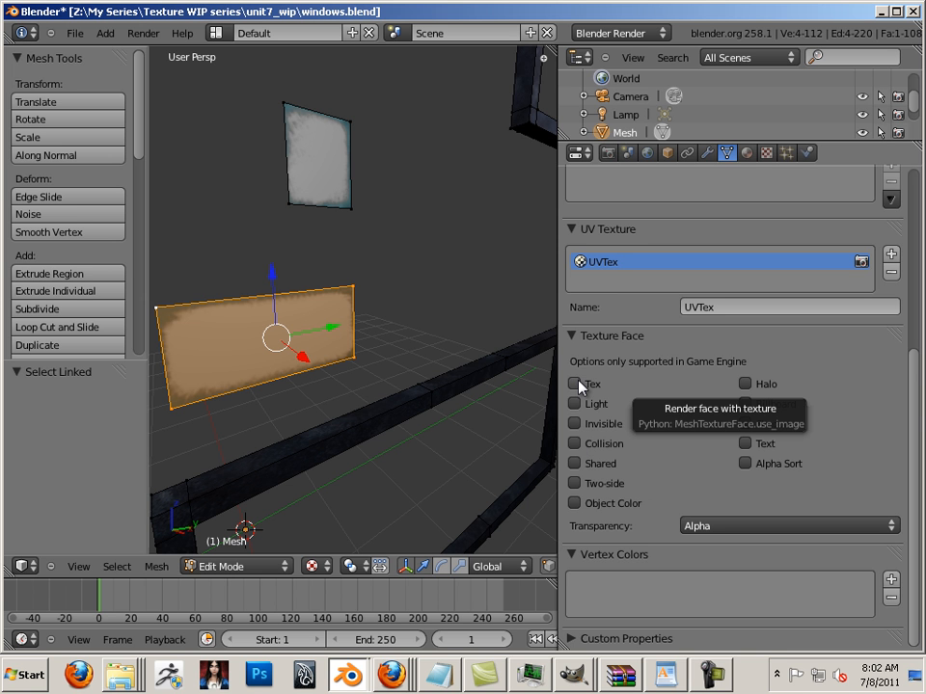
left_click(575, 384)
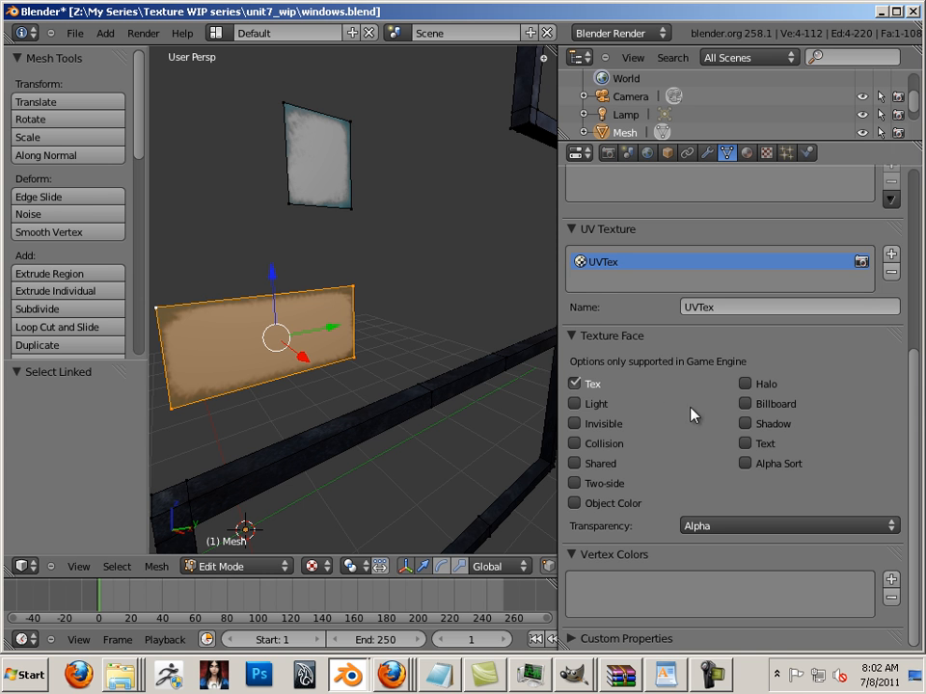
Show the viewport properties region and set the 3D view's material shading mode to Texture Face.
key("n")
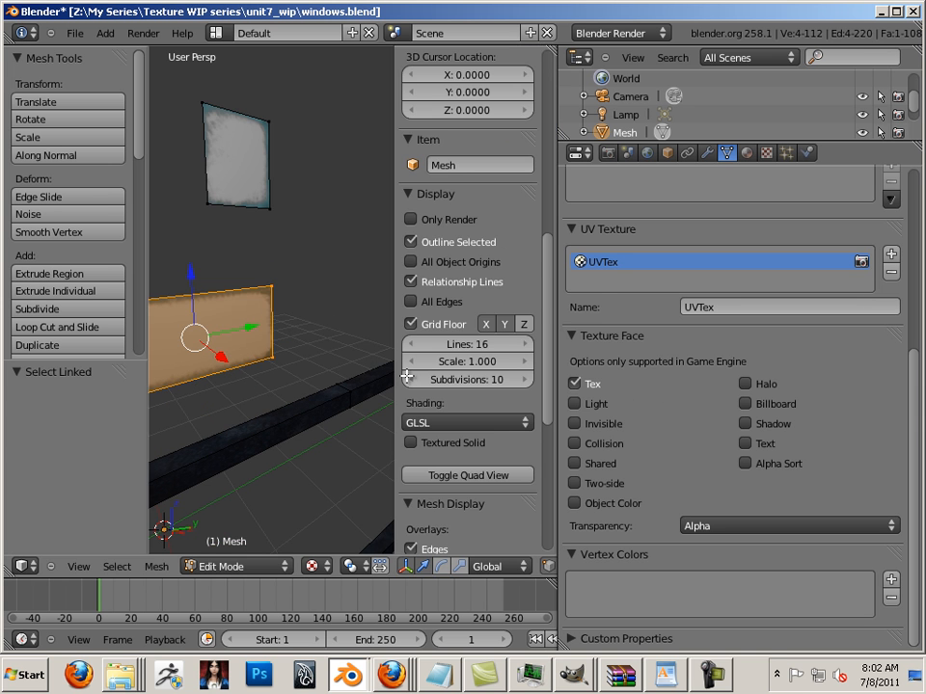
left_click(444, 416)
left_click(436, 405)
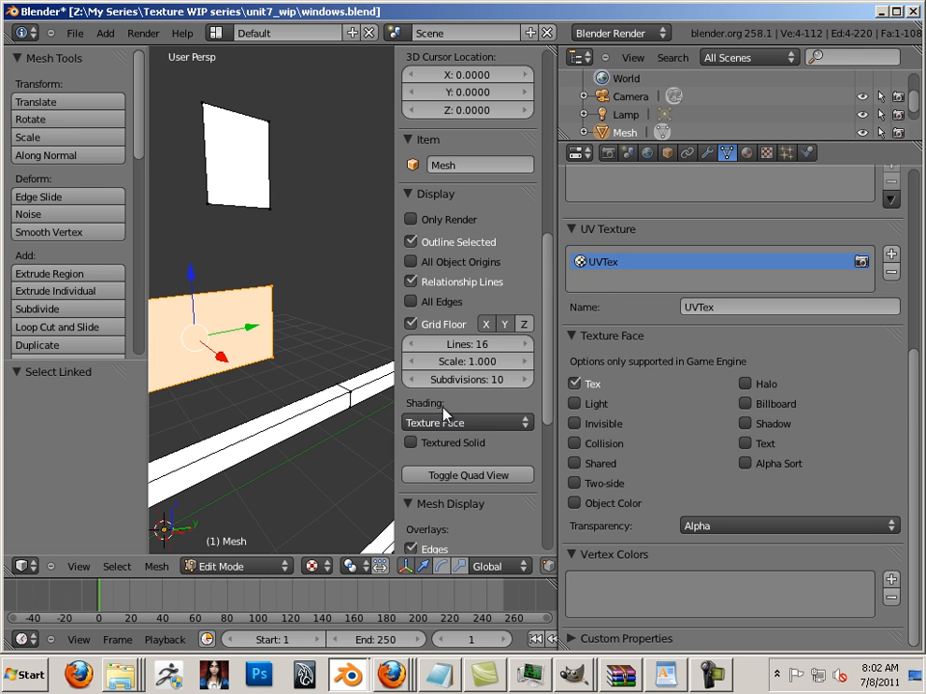
Switch the wide pane's texture face Transparency to Opaque and back to Alpha, and enable Two-side.
left_click_drag(395, 399, 521, 415)
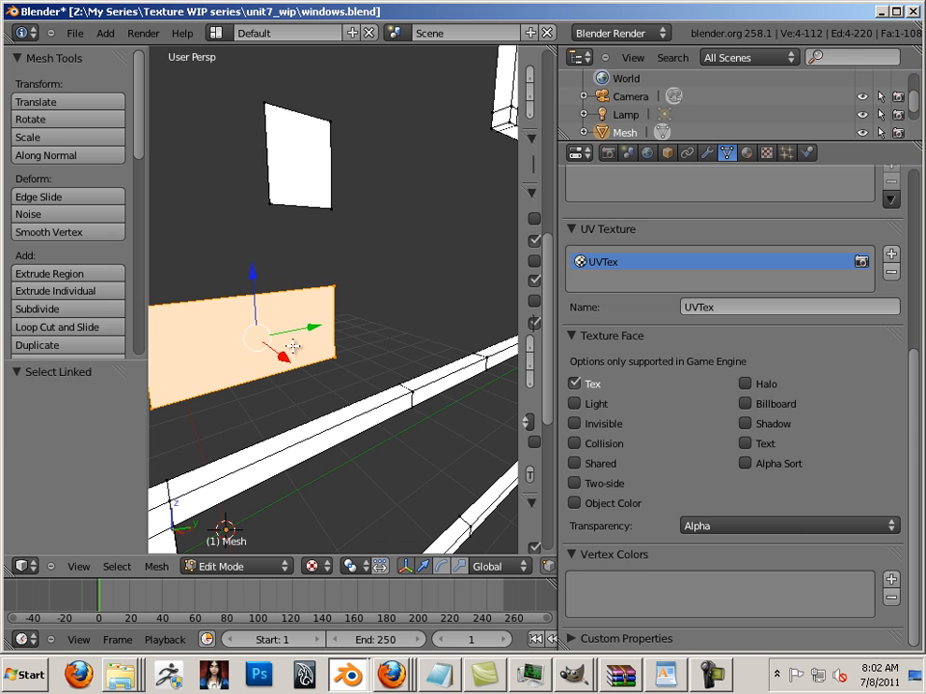
scroll(327, 350, "down", 2)
scroll(328, 347, "up", 2)
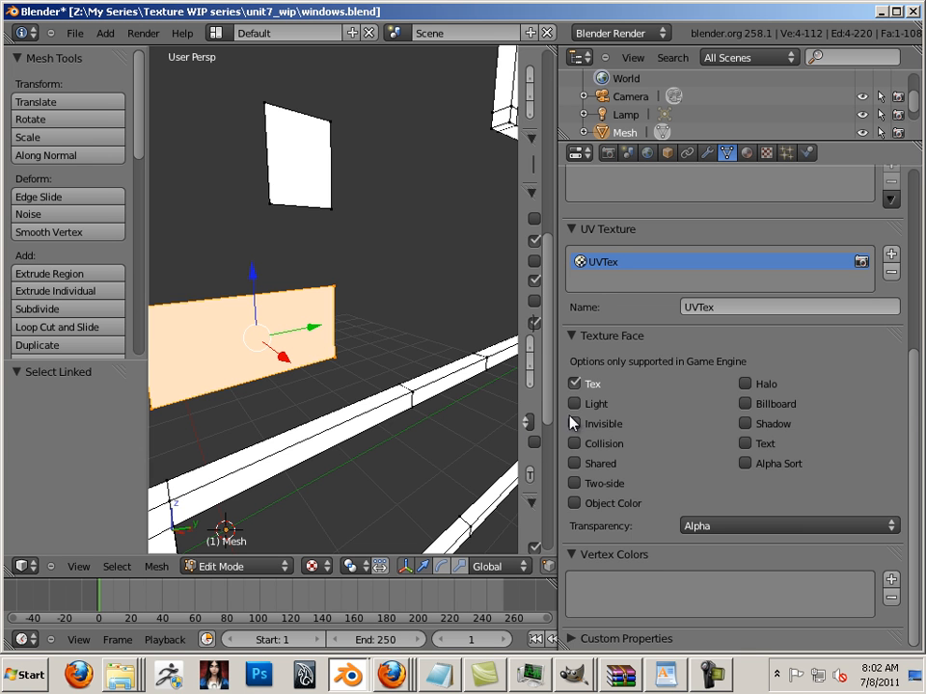
left_click(694, 525)
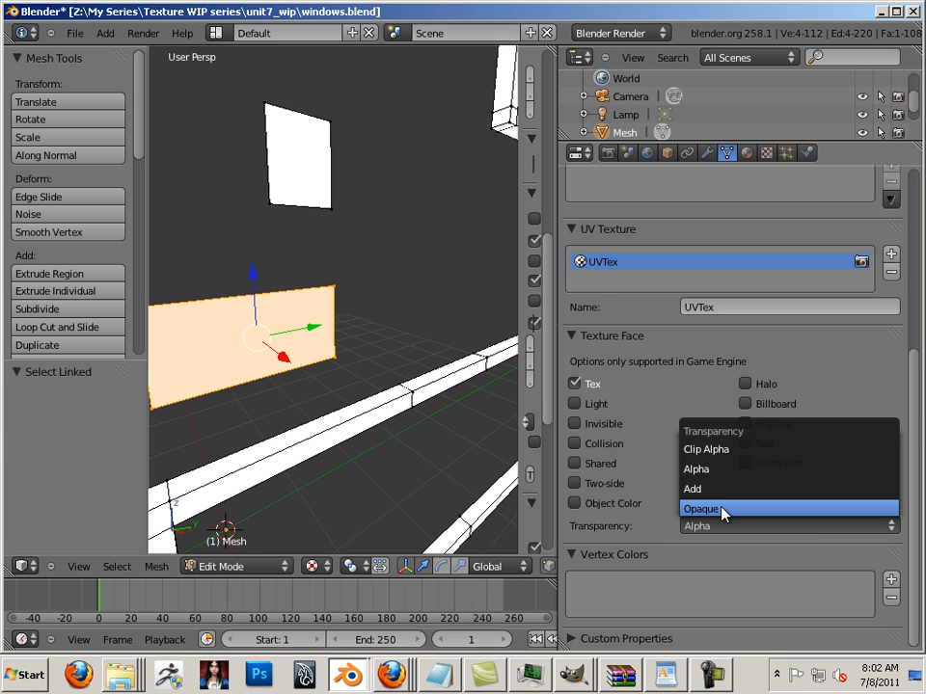
left_click(723, 509)
left_click(721, 519)
left_click(715, 470)
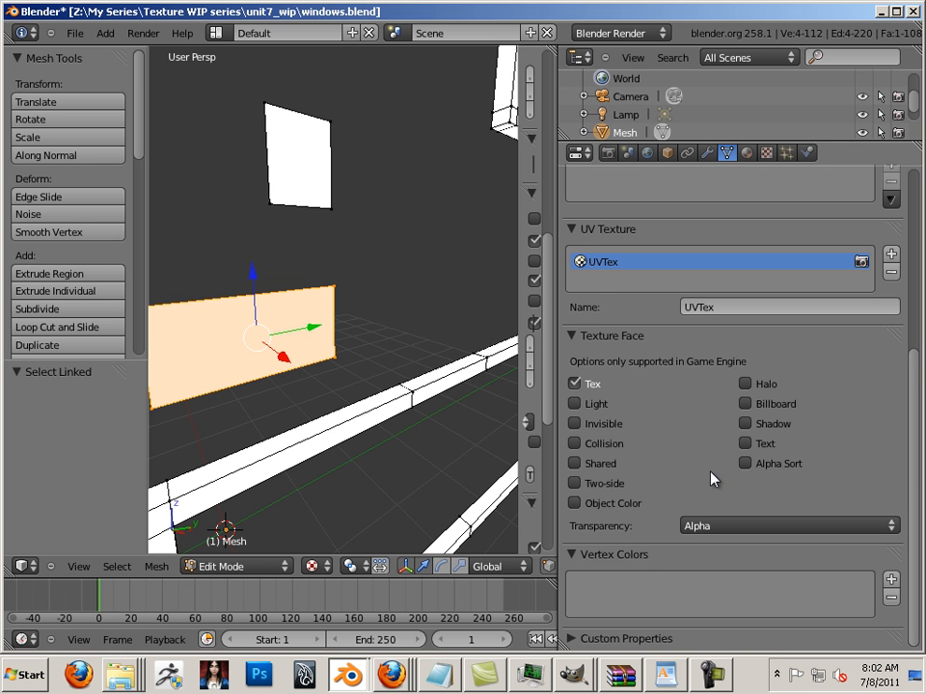
left_click(574, 483)
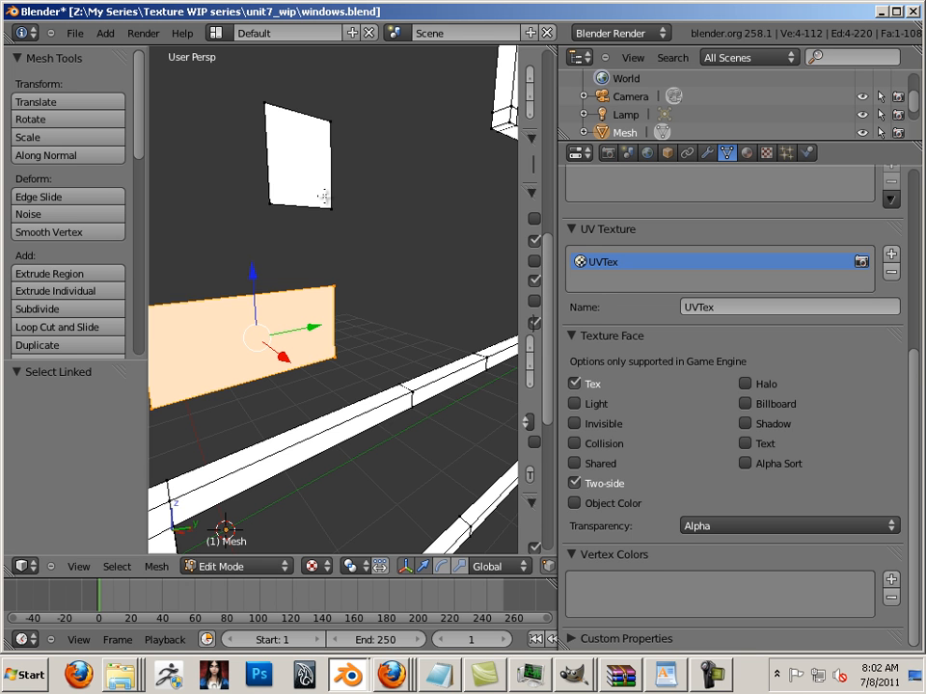
Reselect all connected geometry of the wide pane and enable Shared and Alpha Sort in its texture face options.
right_click(325, 199)
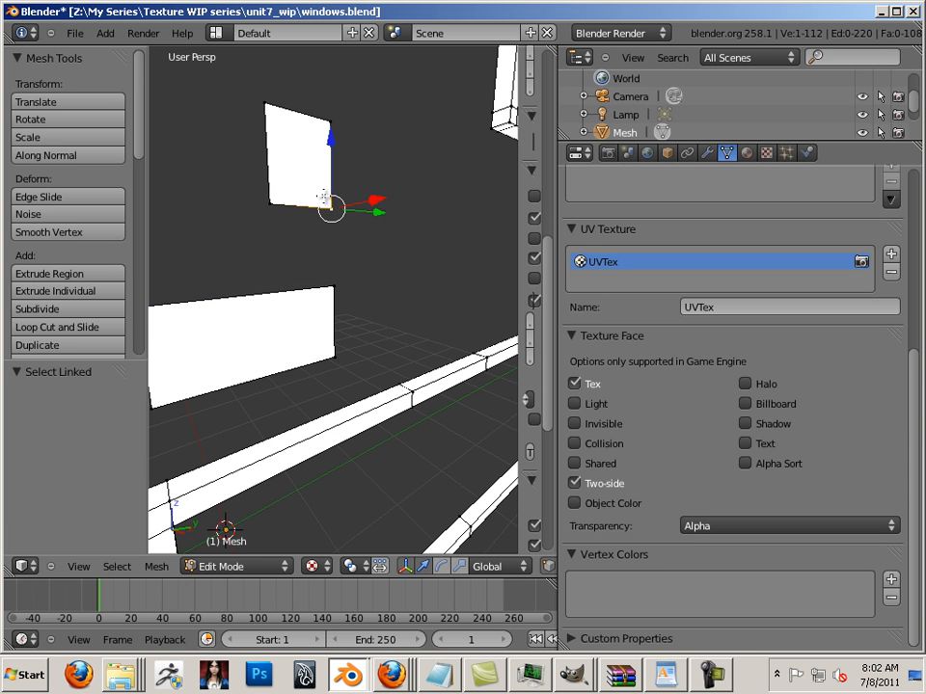
key("a")
right_click(333, 357)
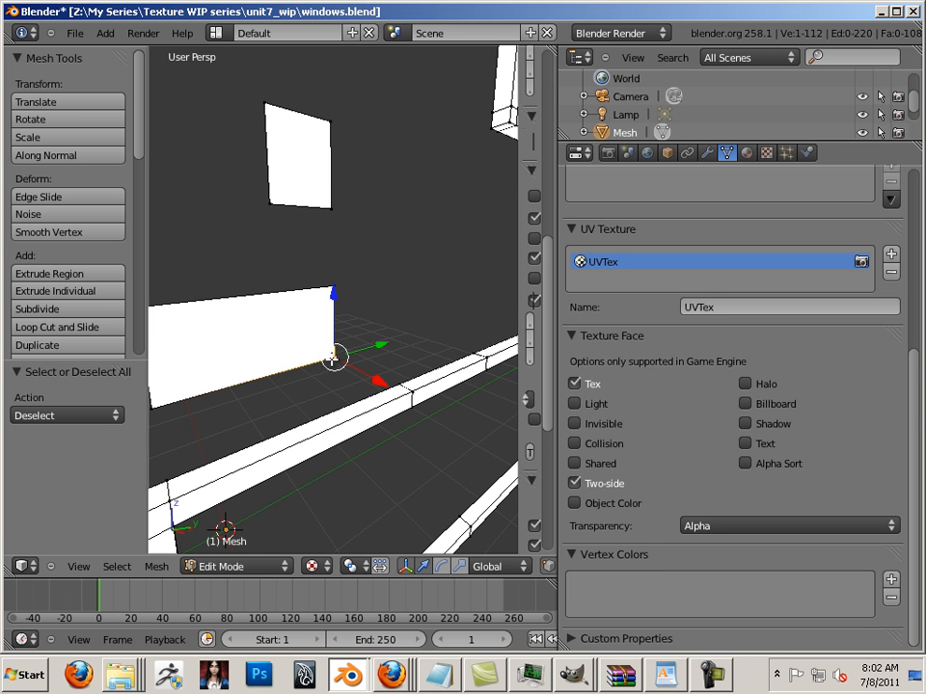
key("l")
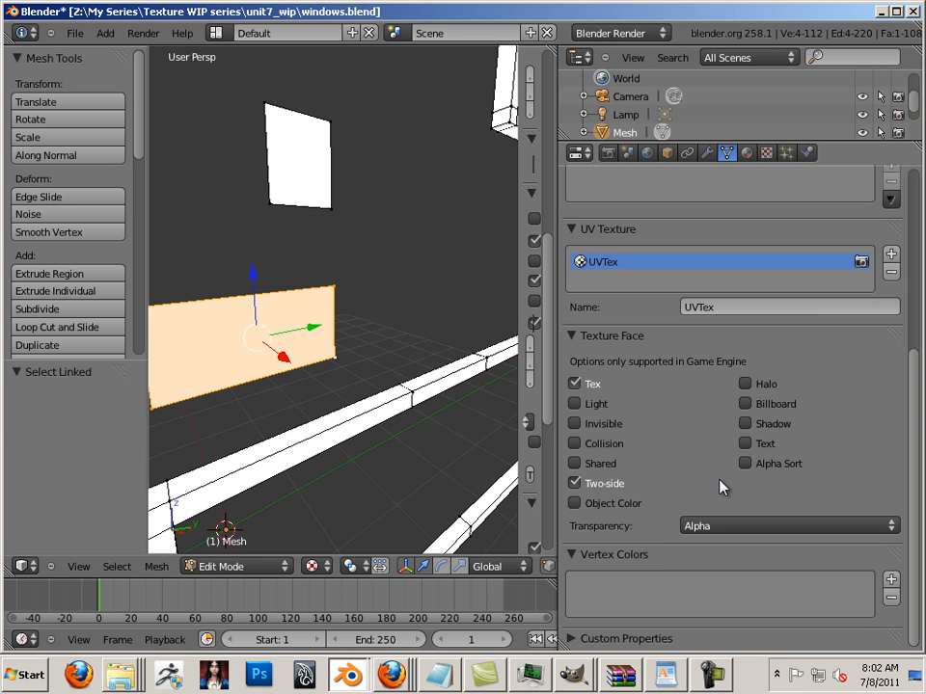
left_click(745, 464)
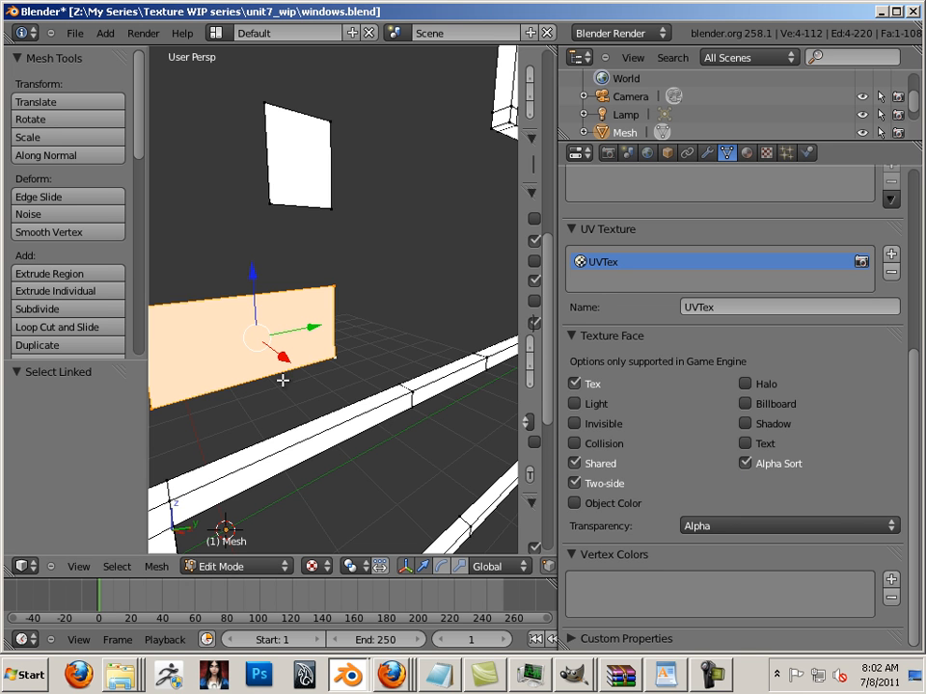
Select the whole mesh, disable Shared in the texture face options and reapply Alpha transparency, keeping Tex and Alpha Sort enabled.
key("a")
key("a")
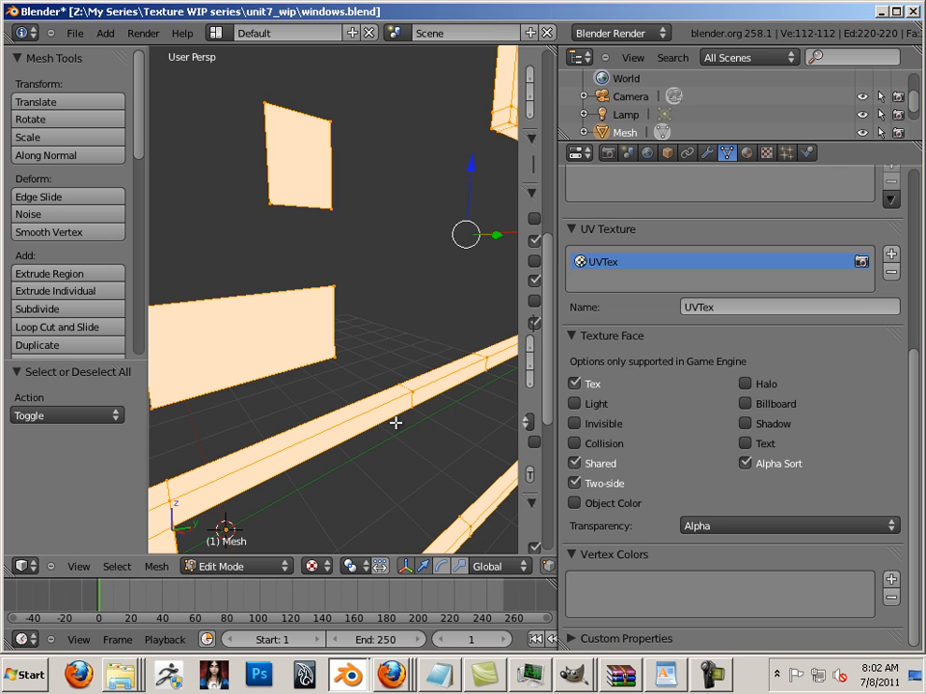
left_click(576, 463)
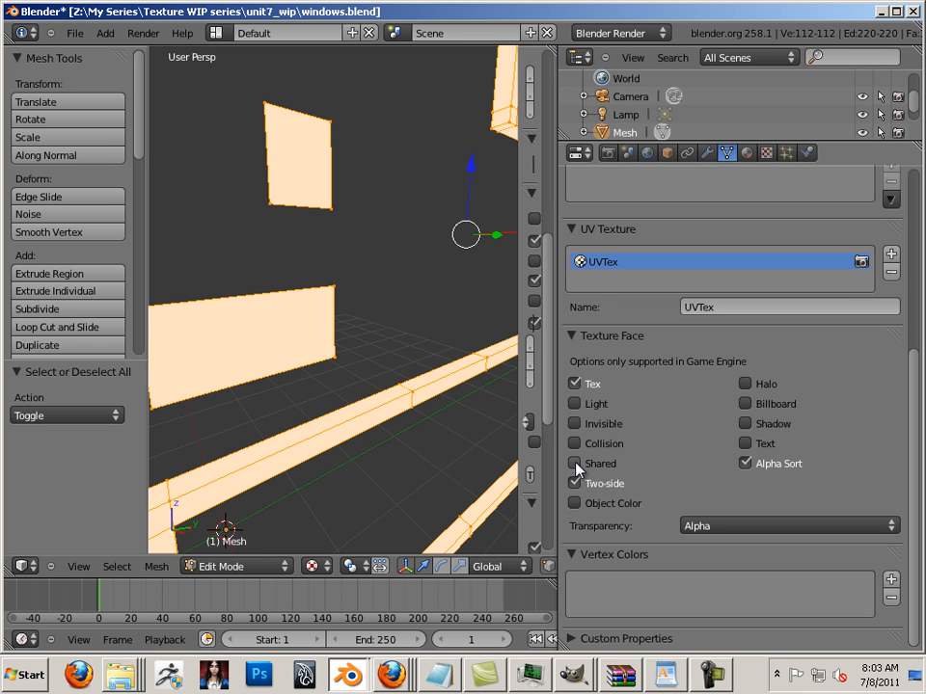
left_click(576, 385)
left_click(745, 464)
left_click(730, 521)
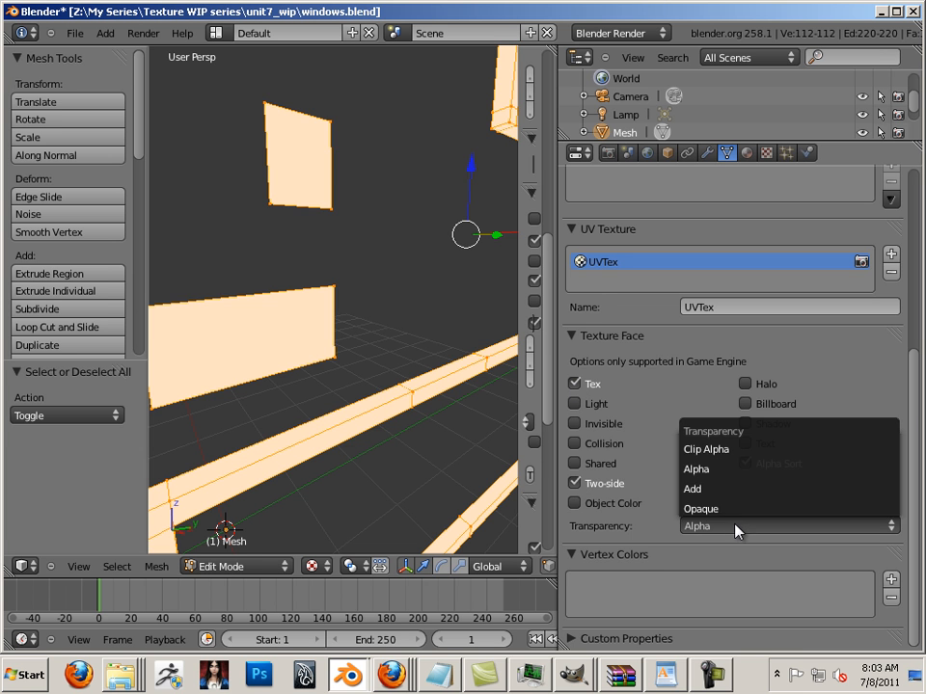
left_click(729, 477)
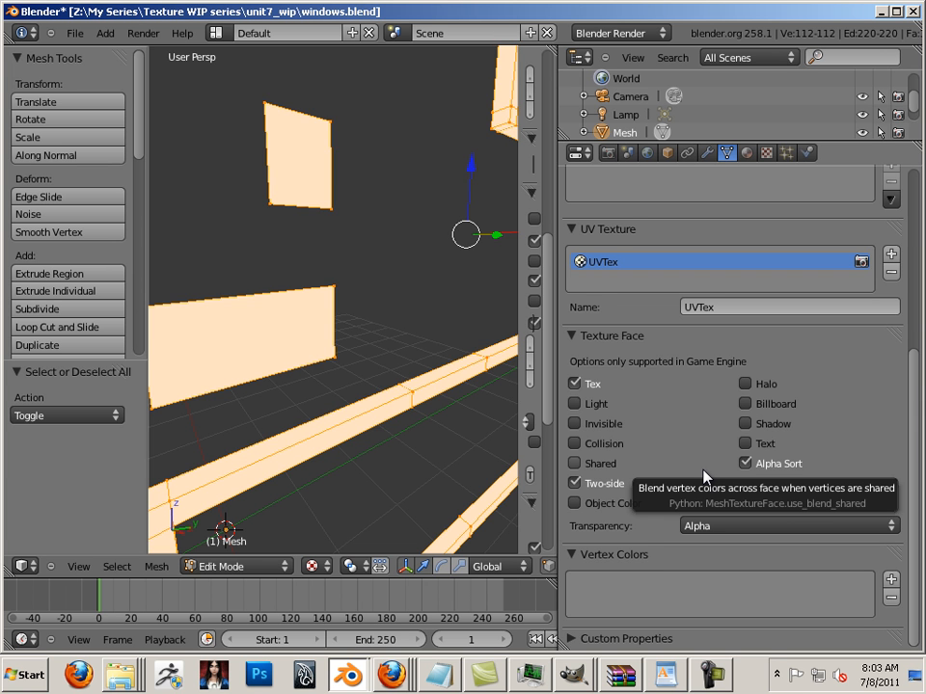
Save the blend file and quit Blender.
scroll(703, 476, "up", 5)
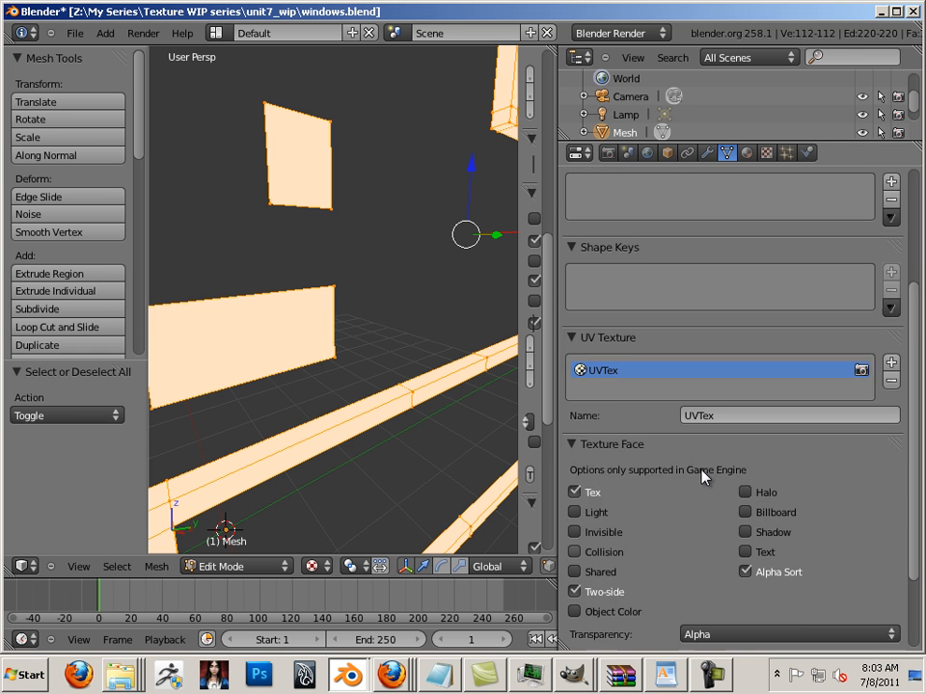
left_click(74, 33)
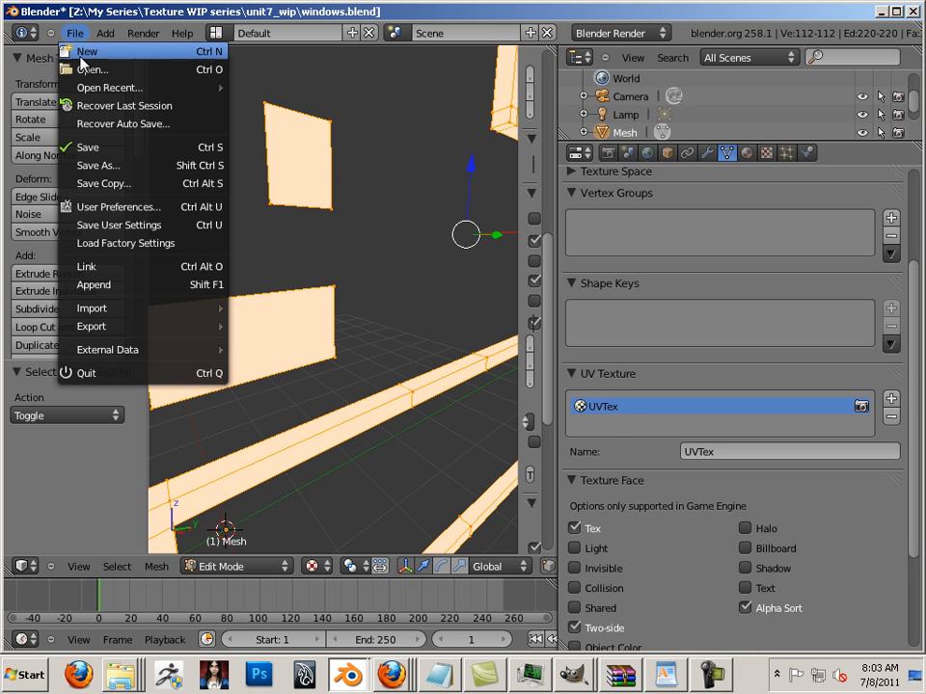
left_click(123, 147)
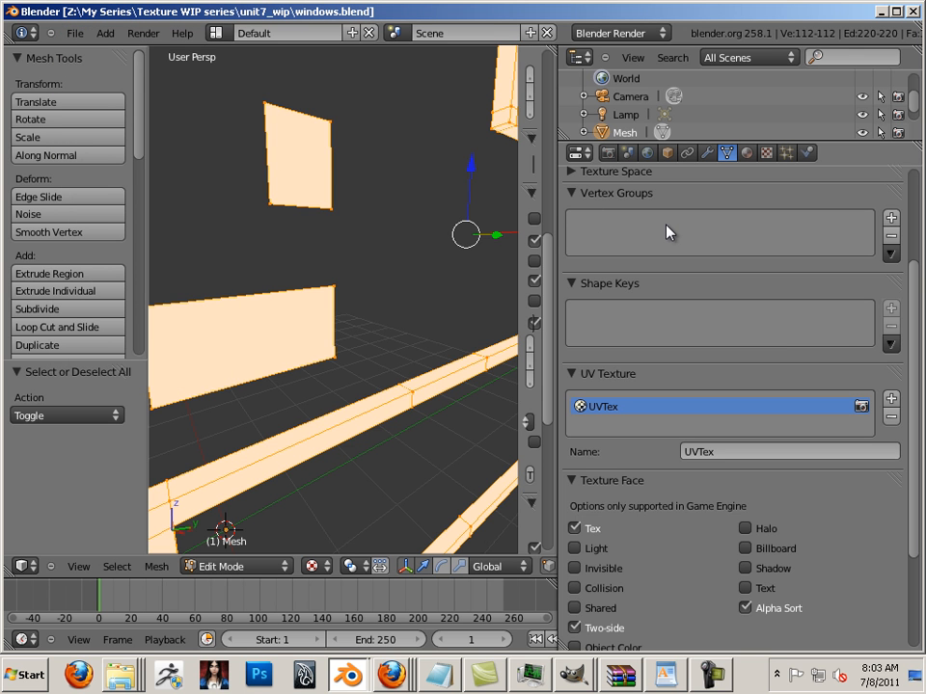
left_click(74, 34)
left_click(69, 372)
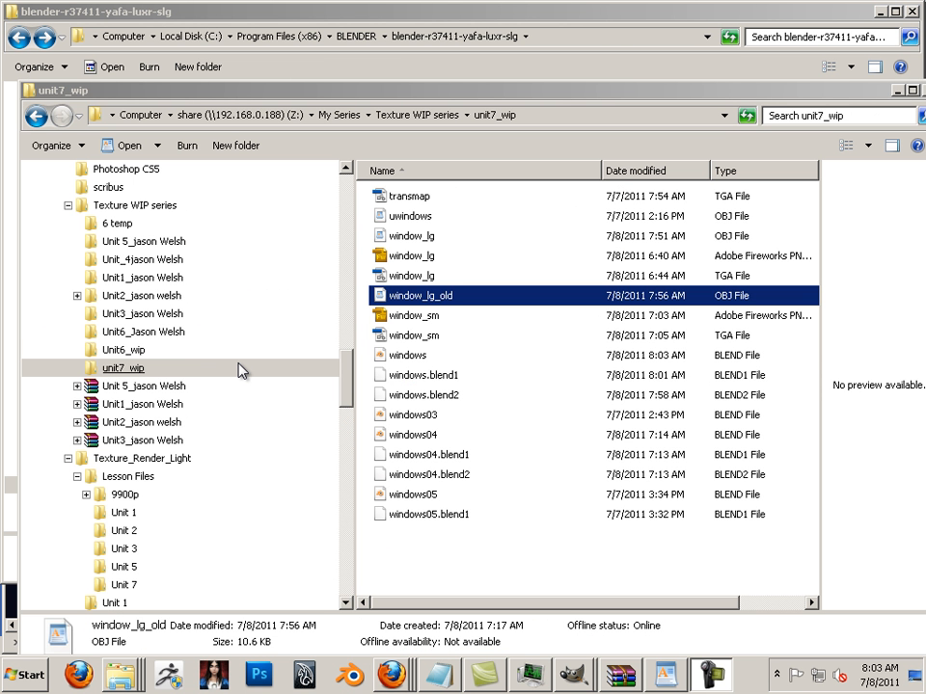
Relaunch Blender, choose the Maya interaction preset and dismiss the splash screen.
left_click(359, 674)
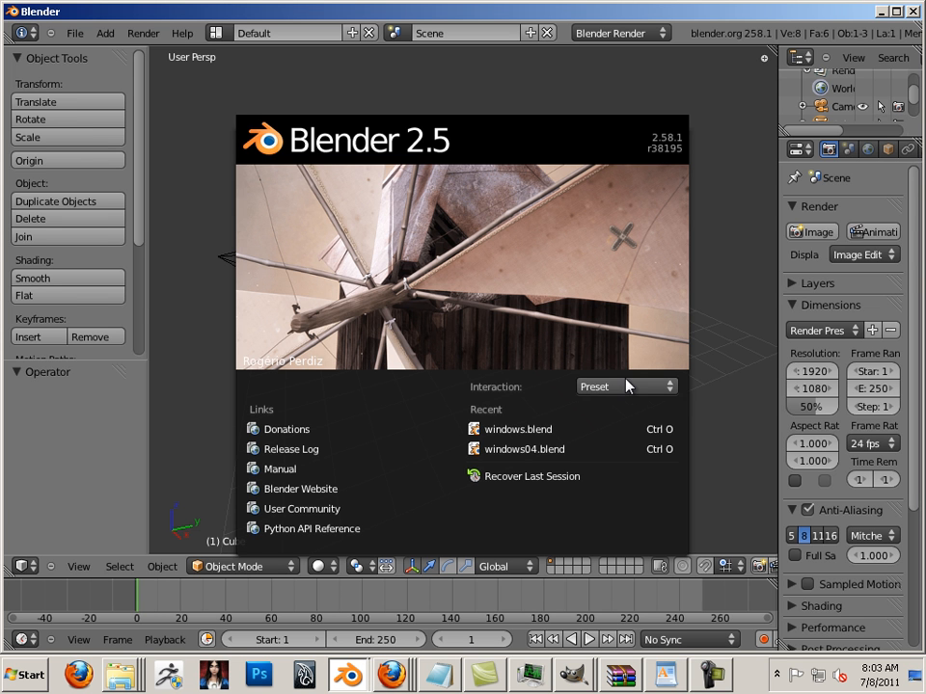
left_click(625, 387)
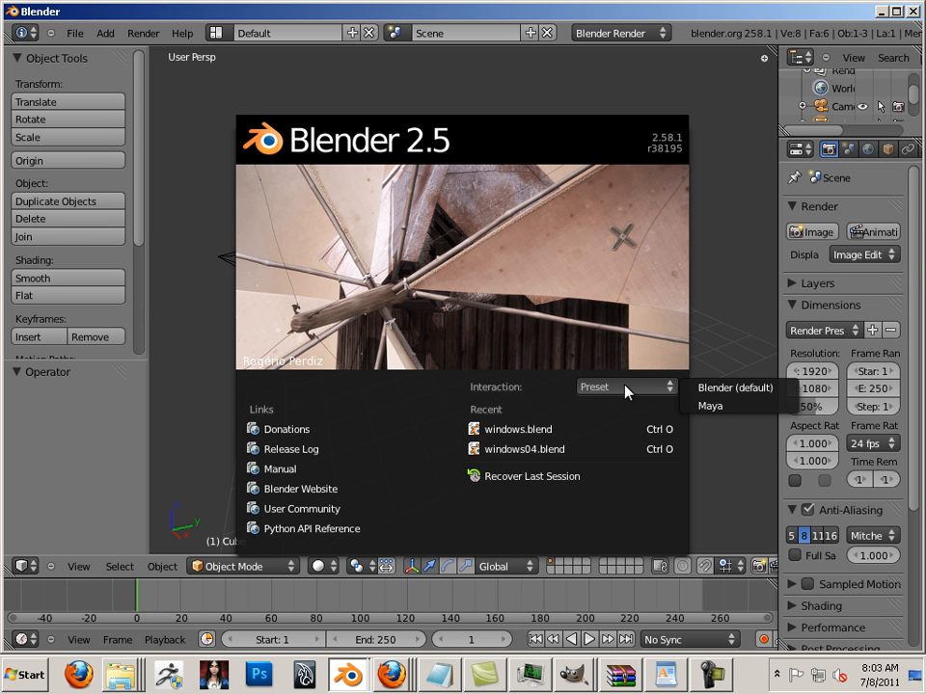
left_click(710, 406)
left_click(223, 114)
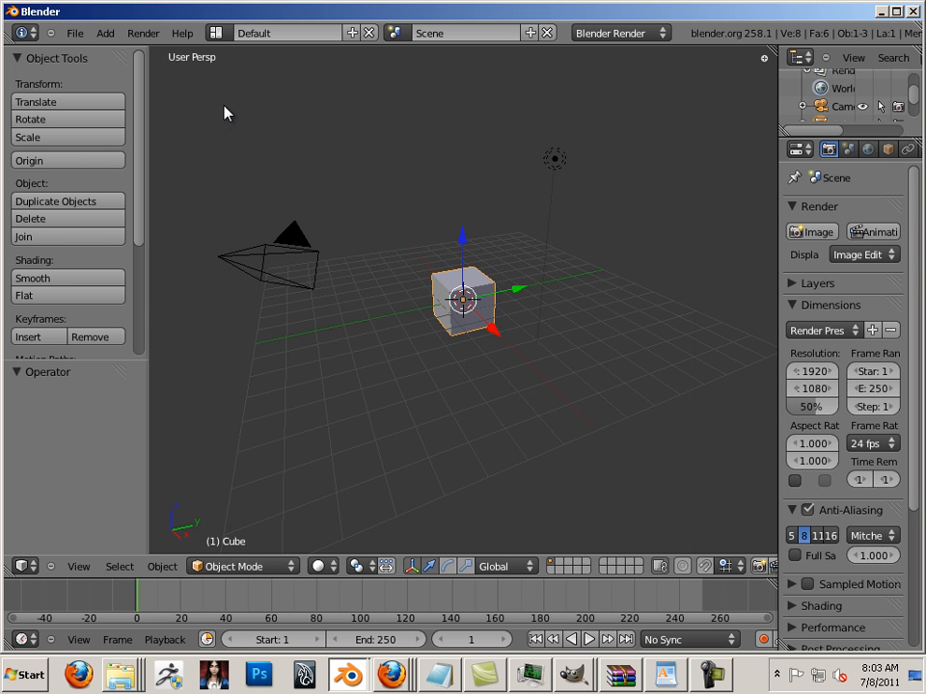
Open windows.blend from the unit7_wip folder.
left_click(74, 33)
left_click(90, 68)
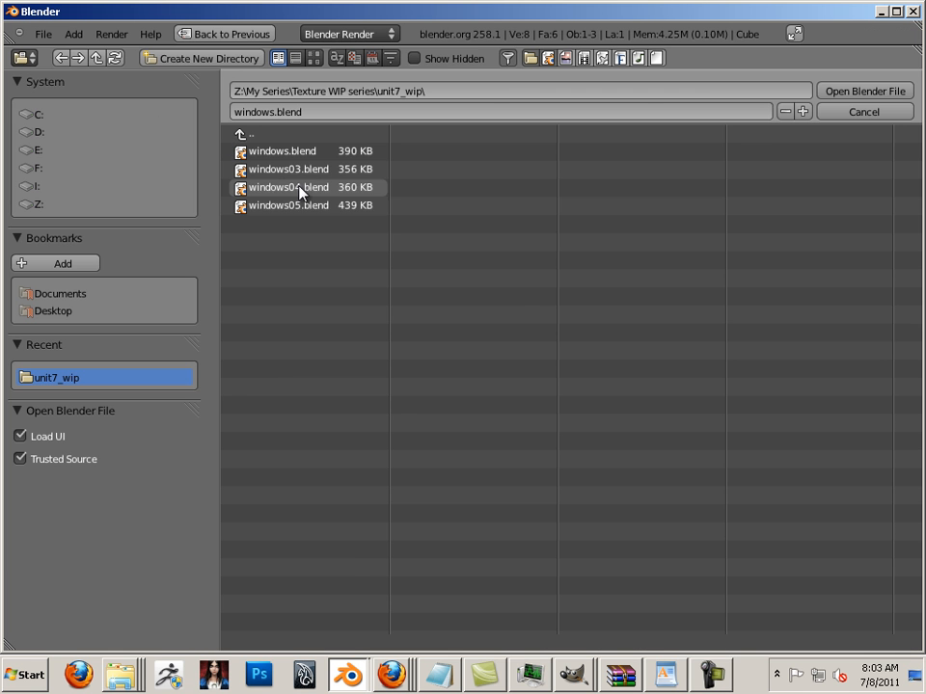
double_click(289, 155)
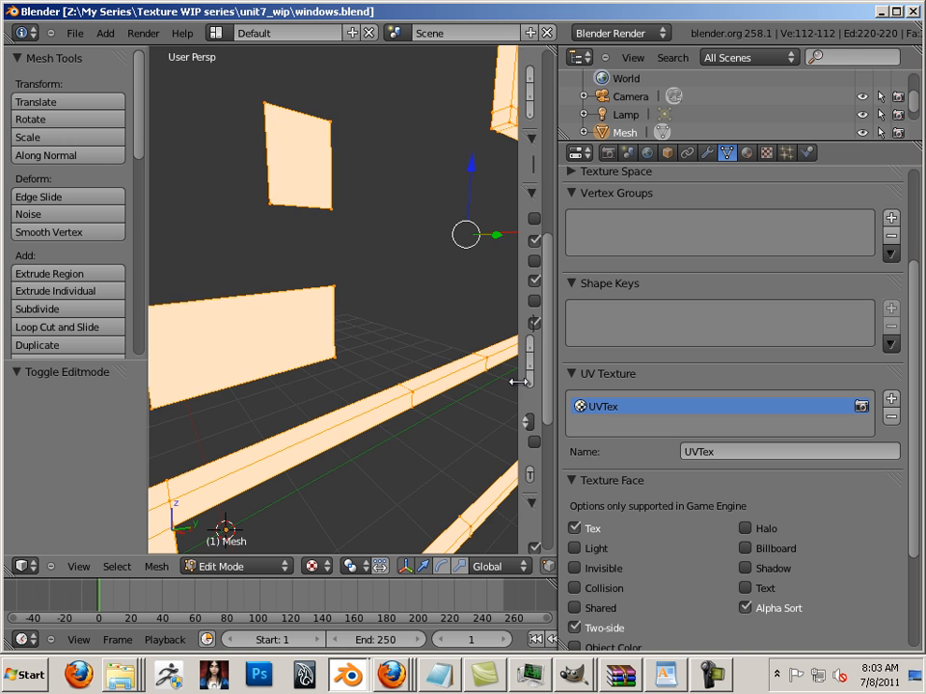
Set the 3D view's material shading mode to GLSL and narrow the viewport properties region to inspect the panes and frames.
left_click_drag(518, 383, 337, 379)
left_click(410, 423)
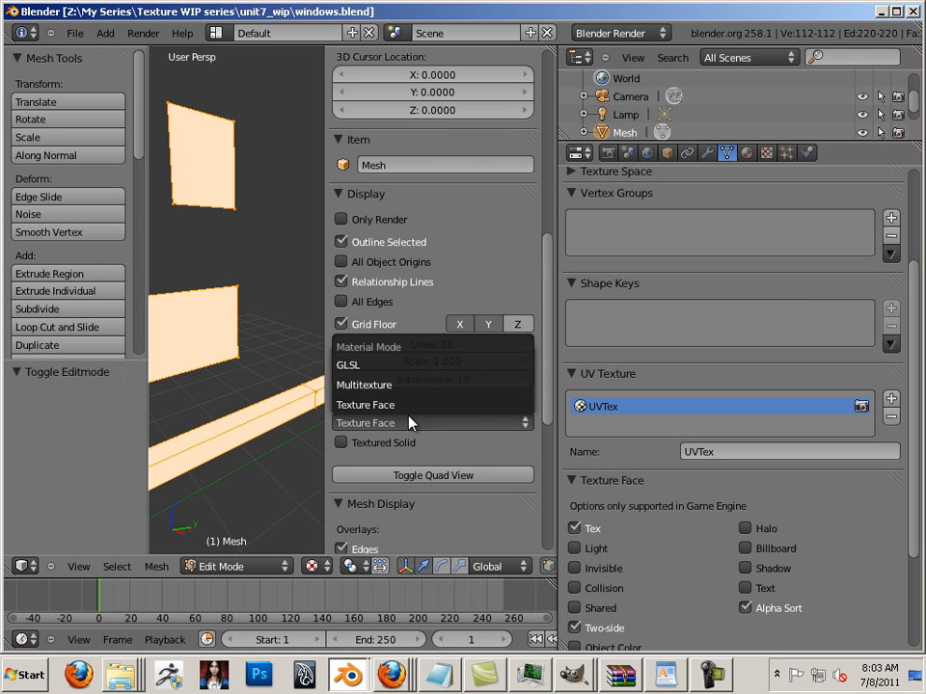
left_click(337, 365)
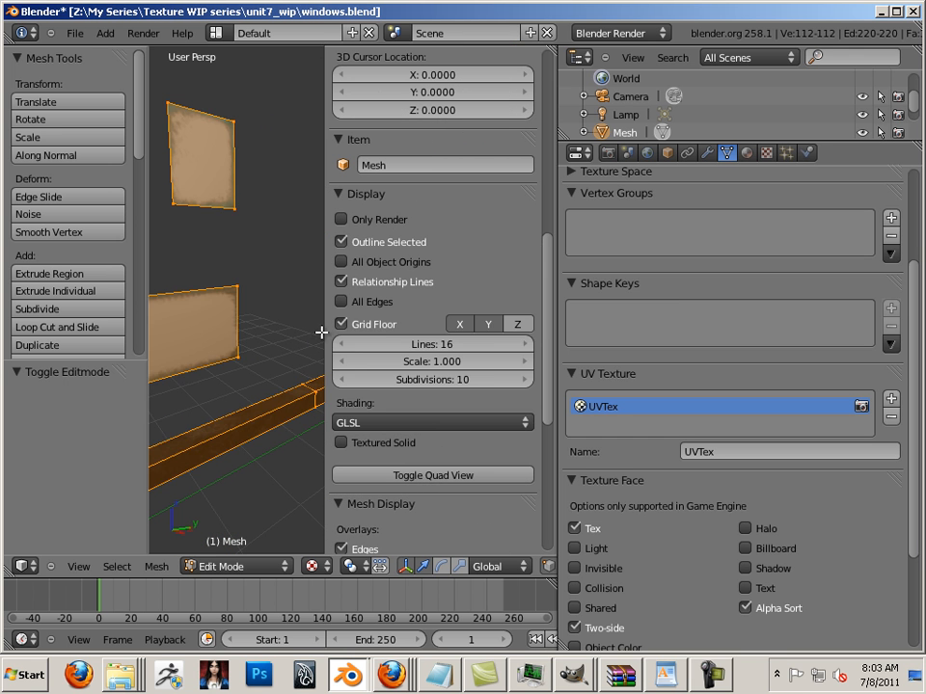
left_click_drag(326, 321, 474, 347)
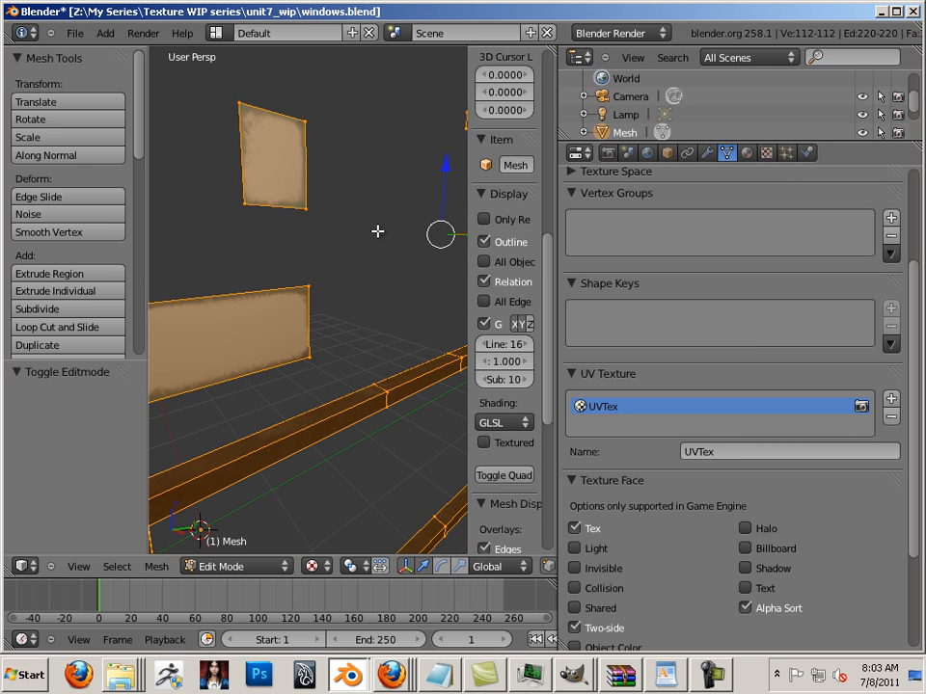
right_click(379, 224, "alt")
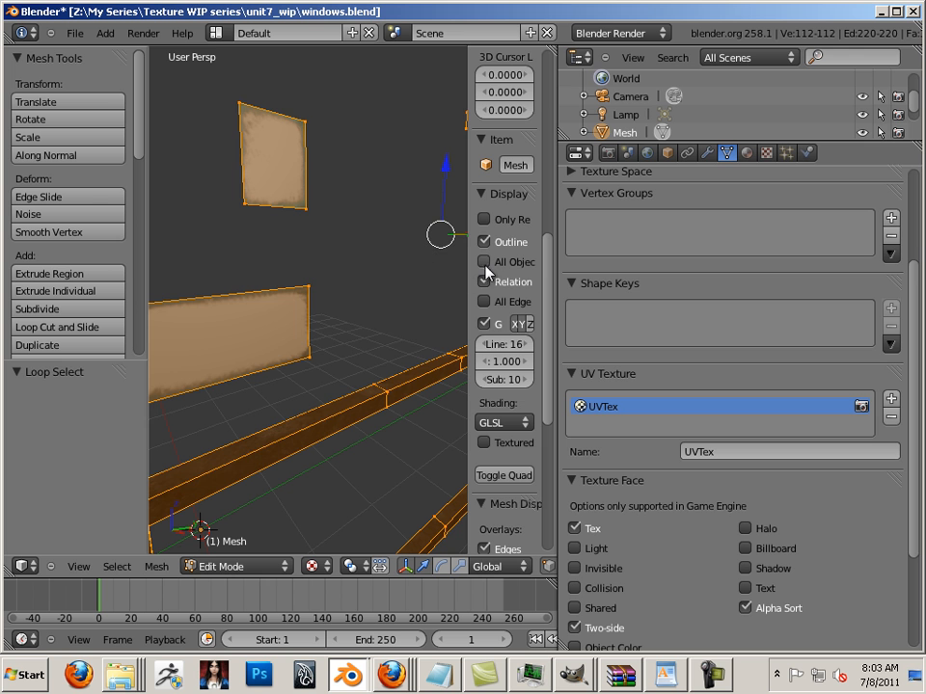
scroll(308, 247, "down", 2)
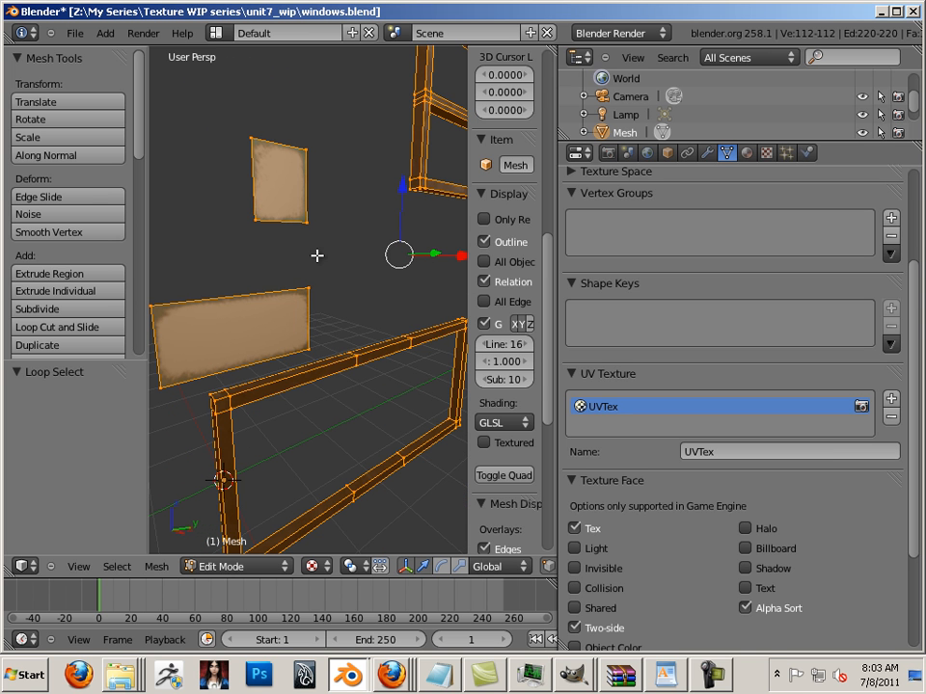
Try the Multitexture and GLSL material shading modes in the 3D view, ending on Texture Face.
left_click(494, 423)
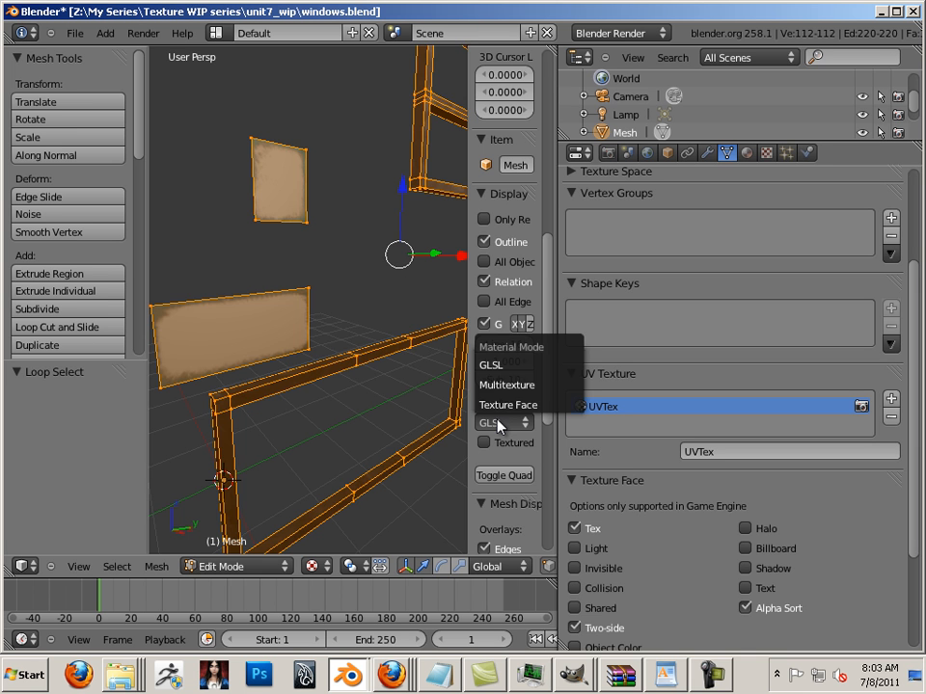
left_click(496, 385)
left_click(495, 422)
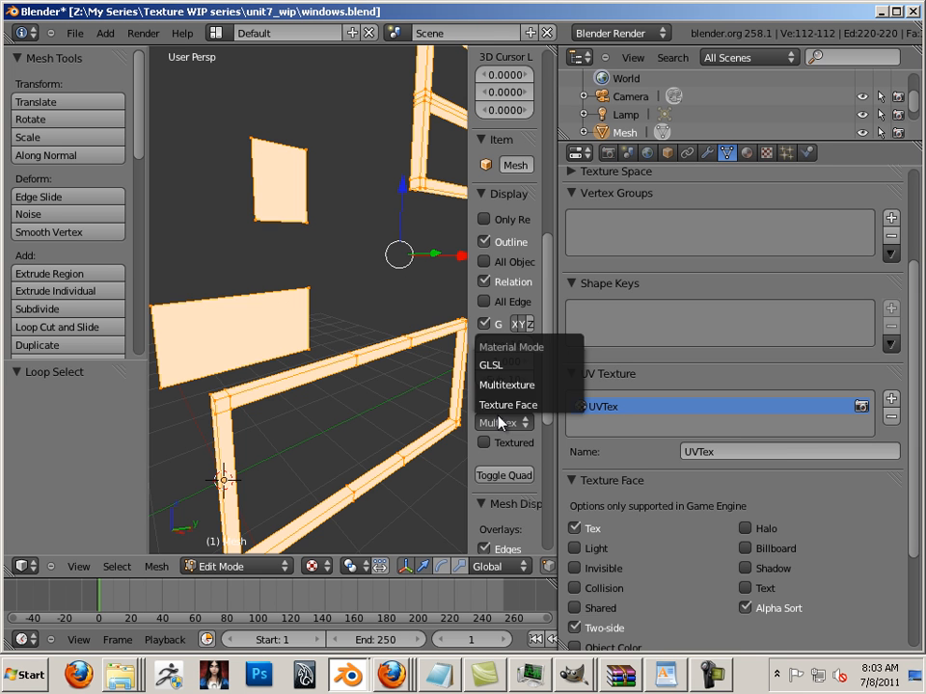
left_click(496, 366)
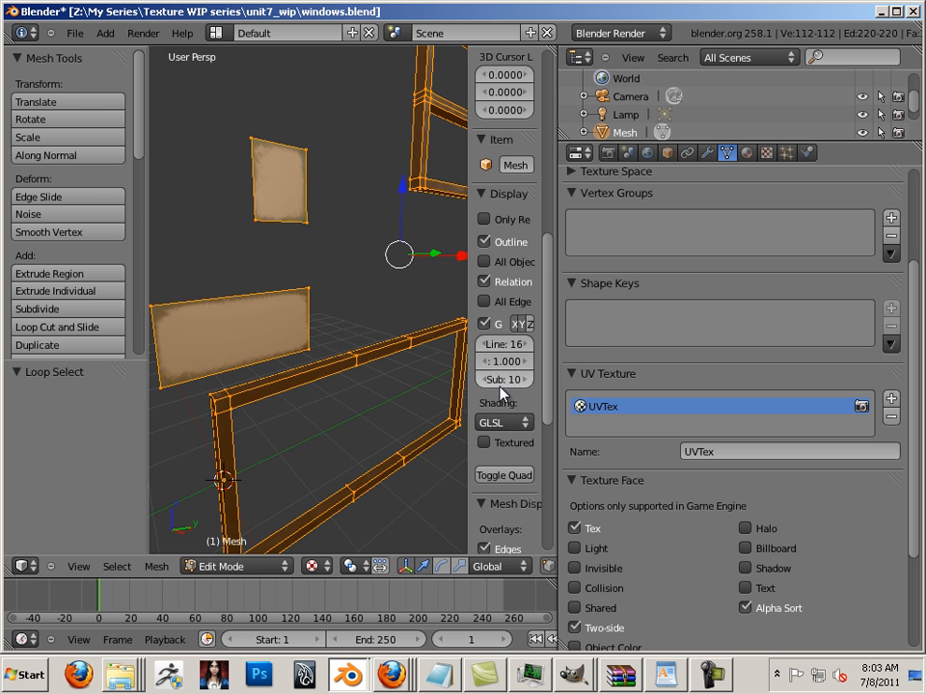
left_click(499, 422)
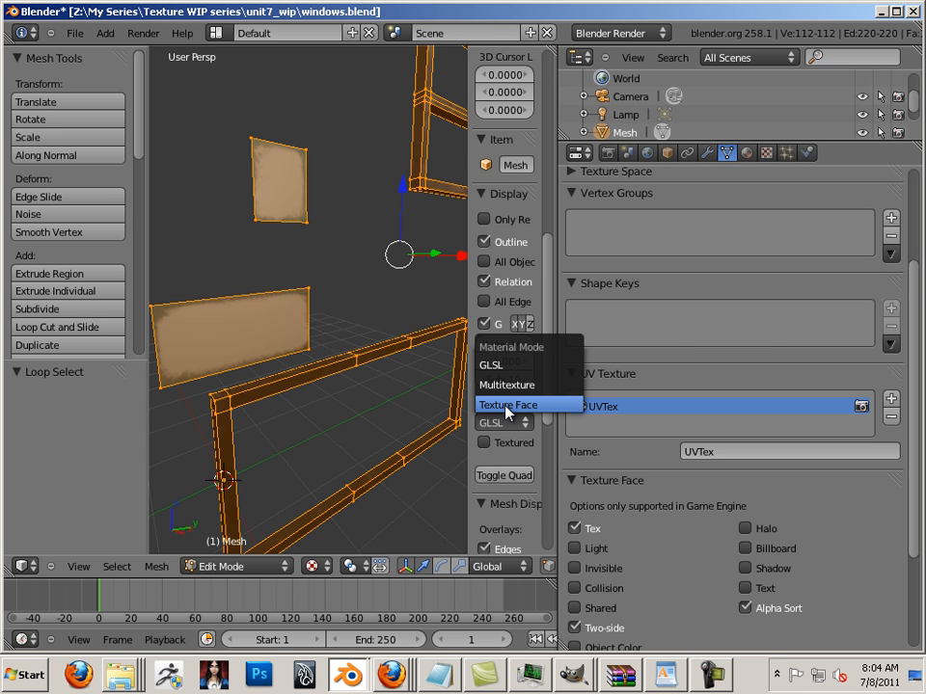
left_click(505, 406)
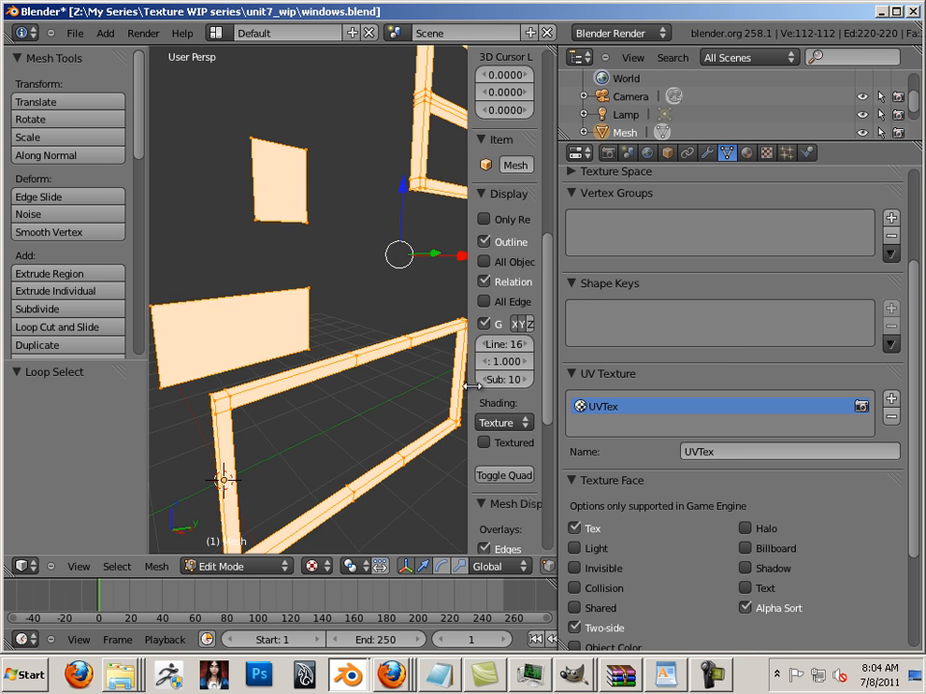
Enlarge the 3D view at the expense of the outliner and properties editors so both panes and frames are in view.
left_click_drag(469, 387, 501, 409)
left_click_drag(563, 363, 878, 362)
scroll(616, 324, "down", 4)
scroll(617, 244, "up", 3)
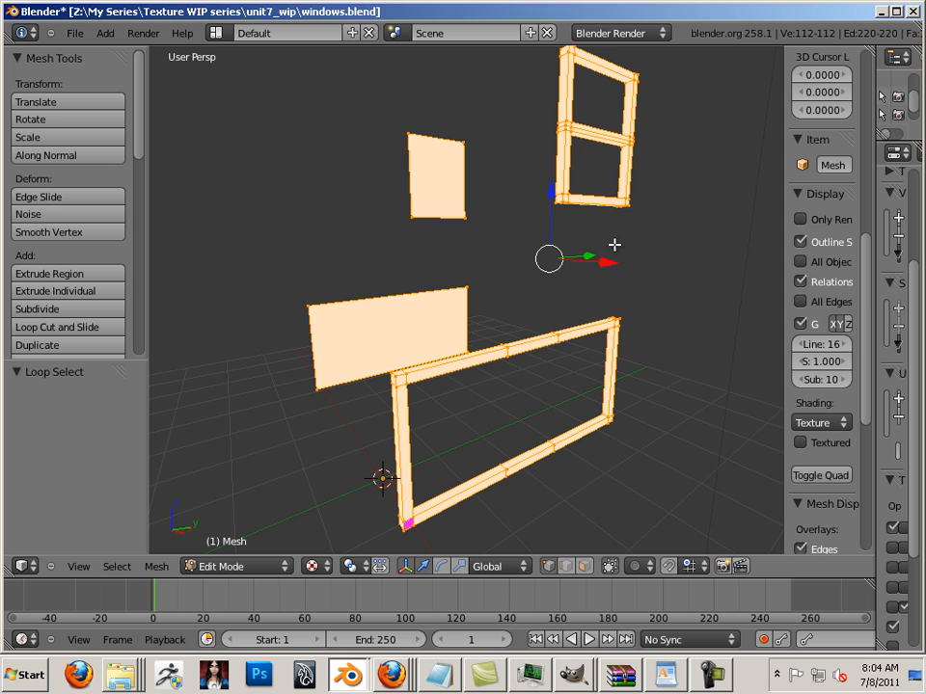
Split the 3D view vertically into two areas, make the new one a UV/Image Editor, and widen the 3D view.
right_click(454, 44)
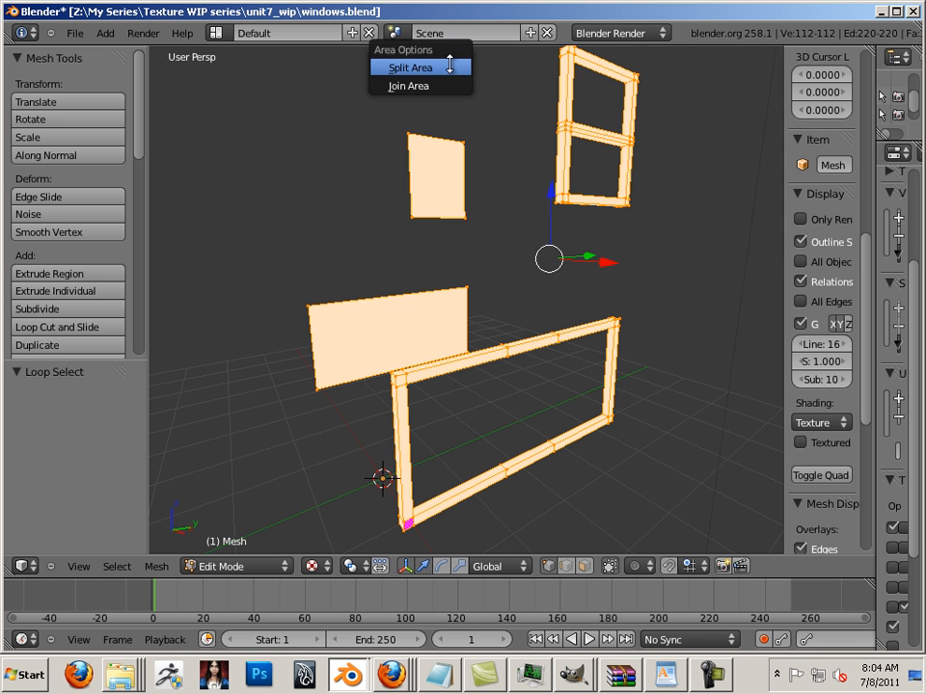
left_click(456, 63)
left_click(461, 72)
left_click(483, 566)
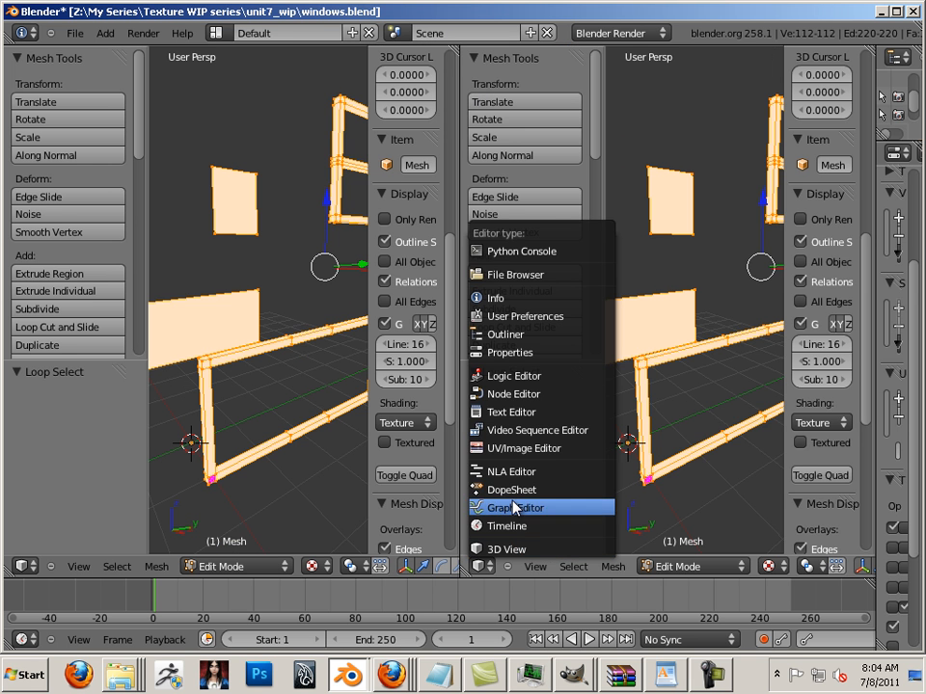
left_click(525, 450)
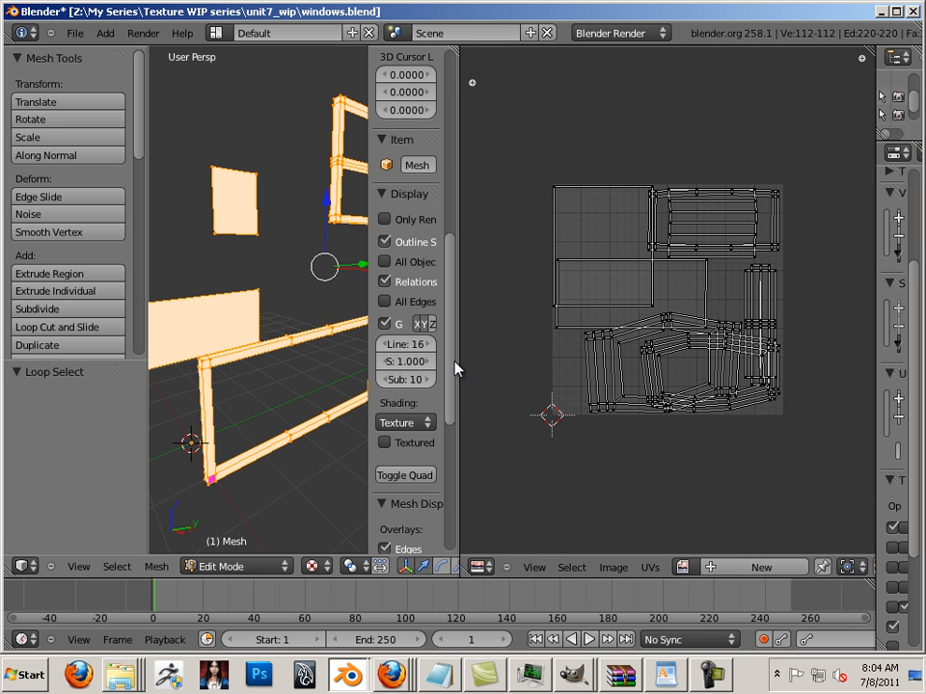
left_click_drag(459, 365, 521, 373)
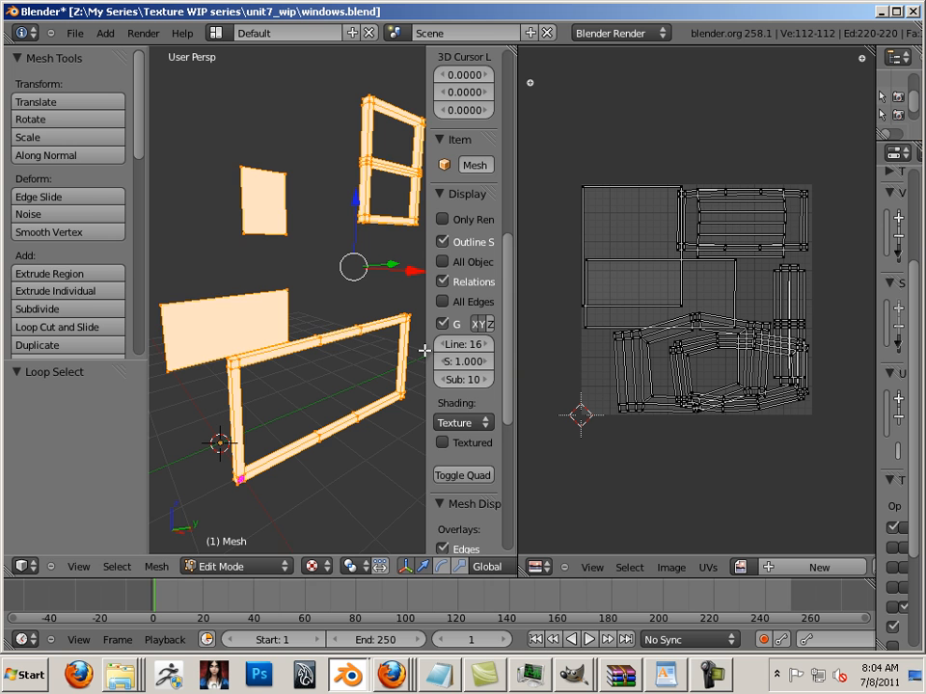
Select the large window frame and its pane as linked geometry, separate the selection into its own object, and return to Object Mode.
right_click(319, 442)
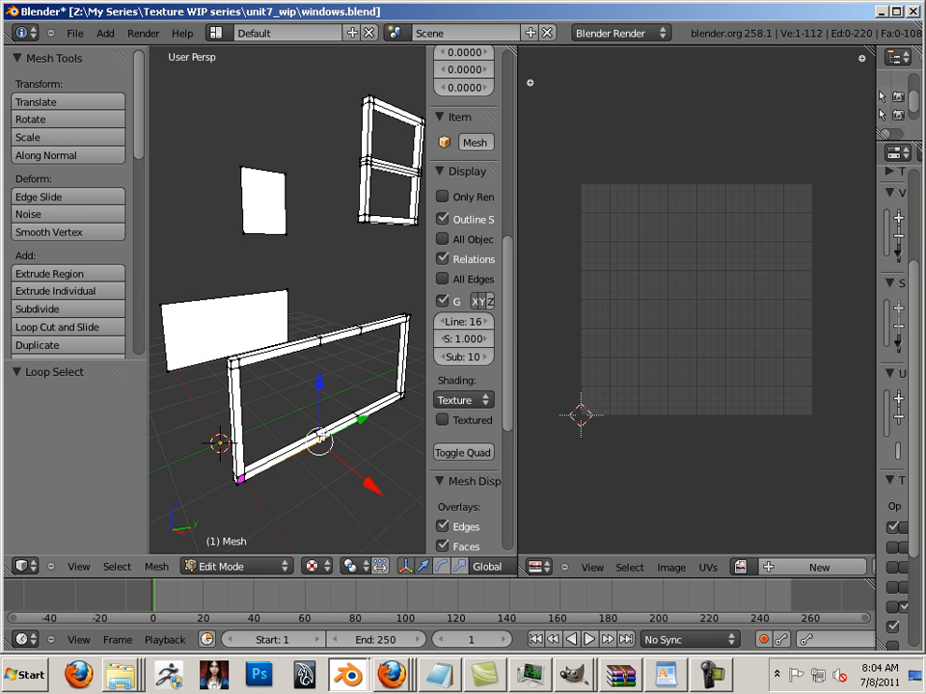
key("l")
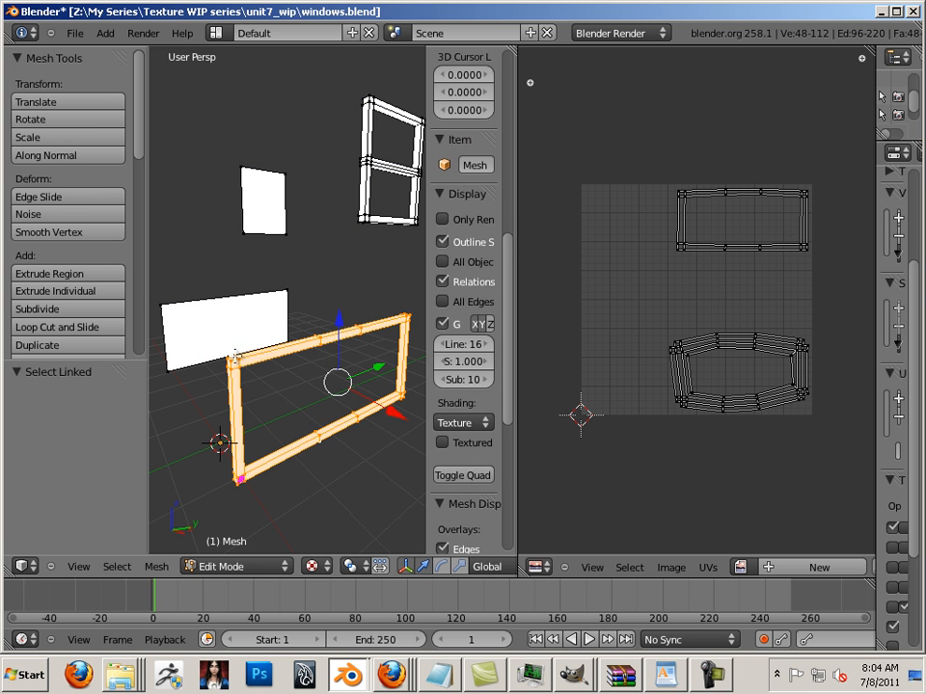
key("l")
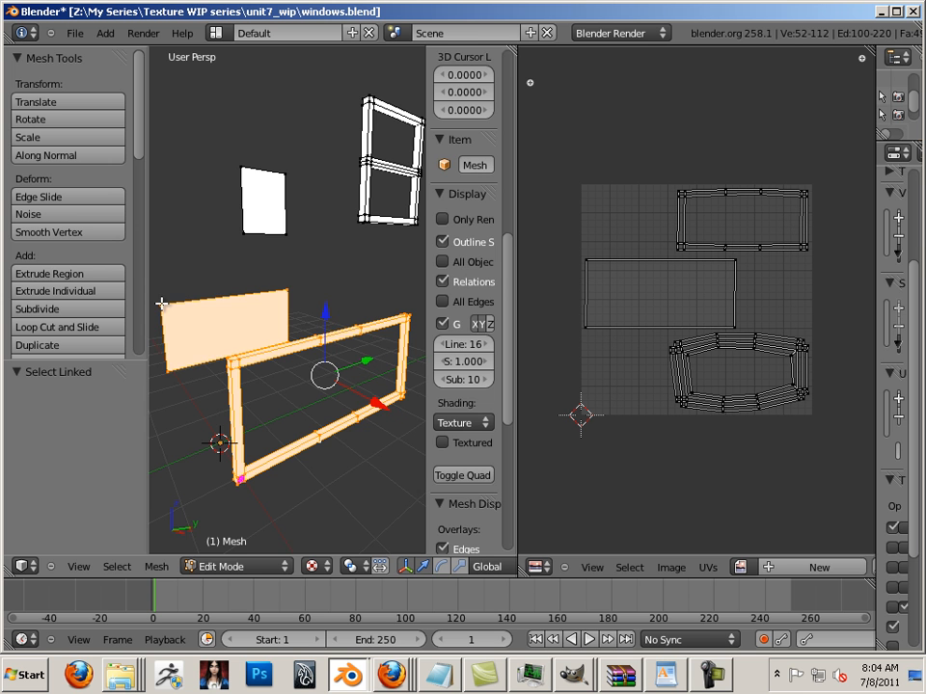
left_click(157, 566)
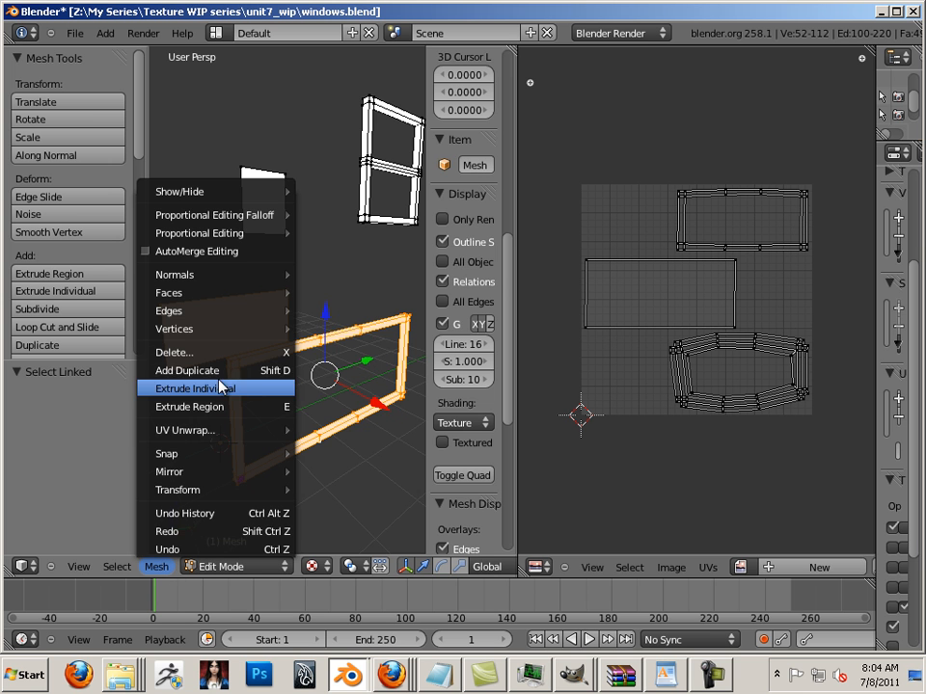
mouse_move(230, 333)
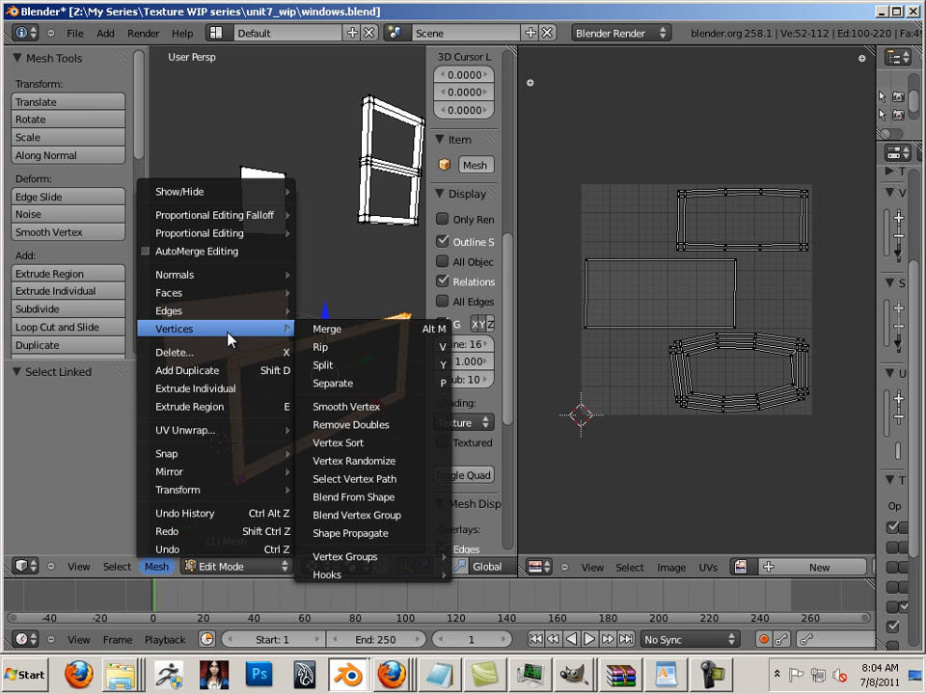
left_click(386, 385)
left_click(387, 379)
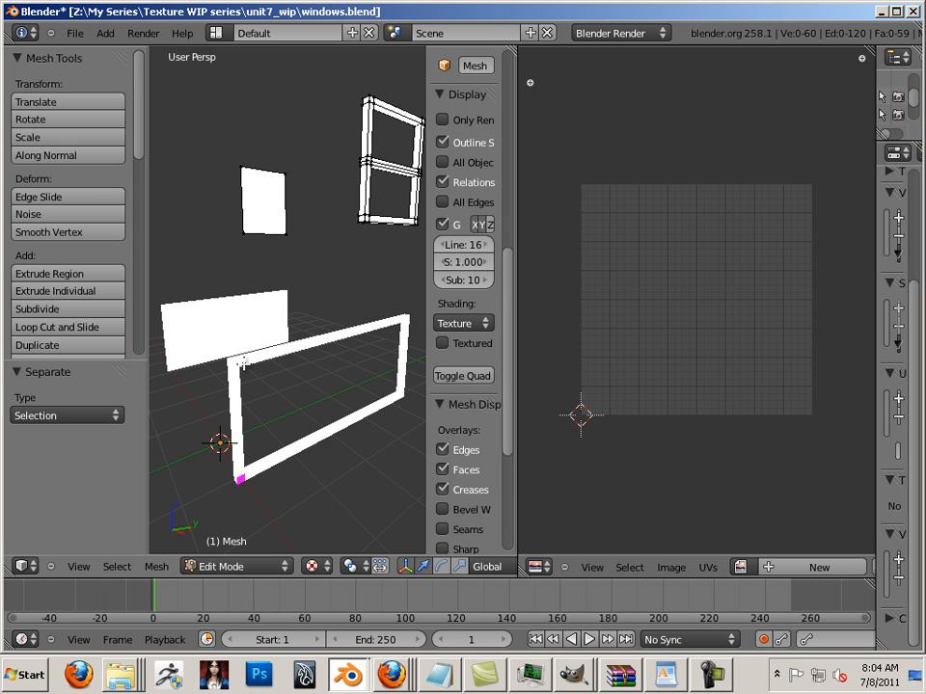
key("Tab")
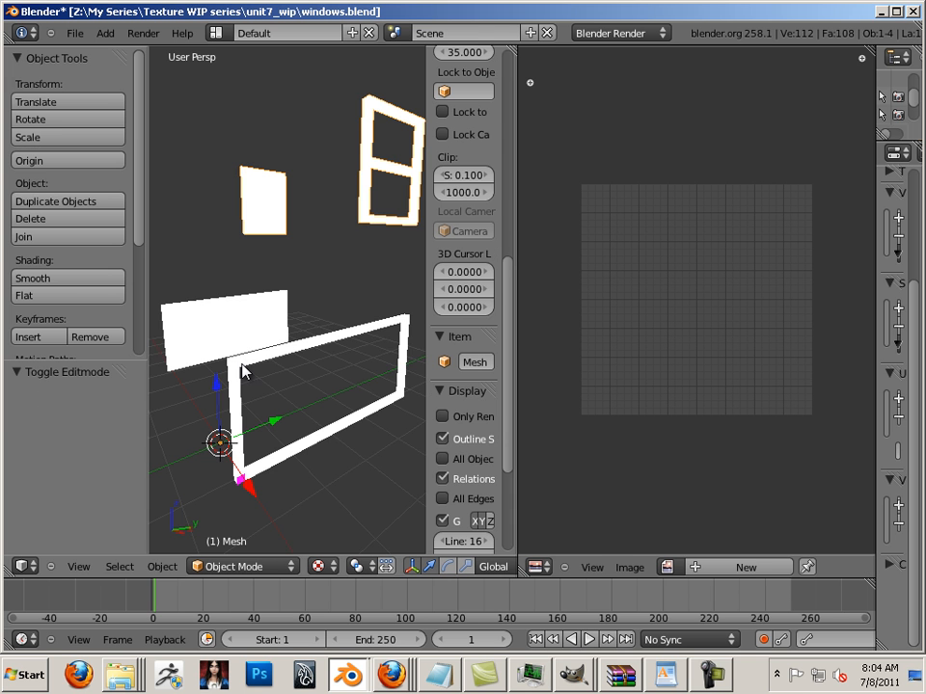
Select the separated large window object and select all its geometry in Edit Mode.
right_click(241, 381)
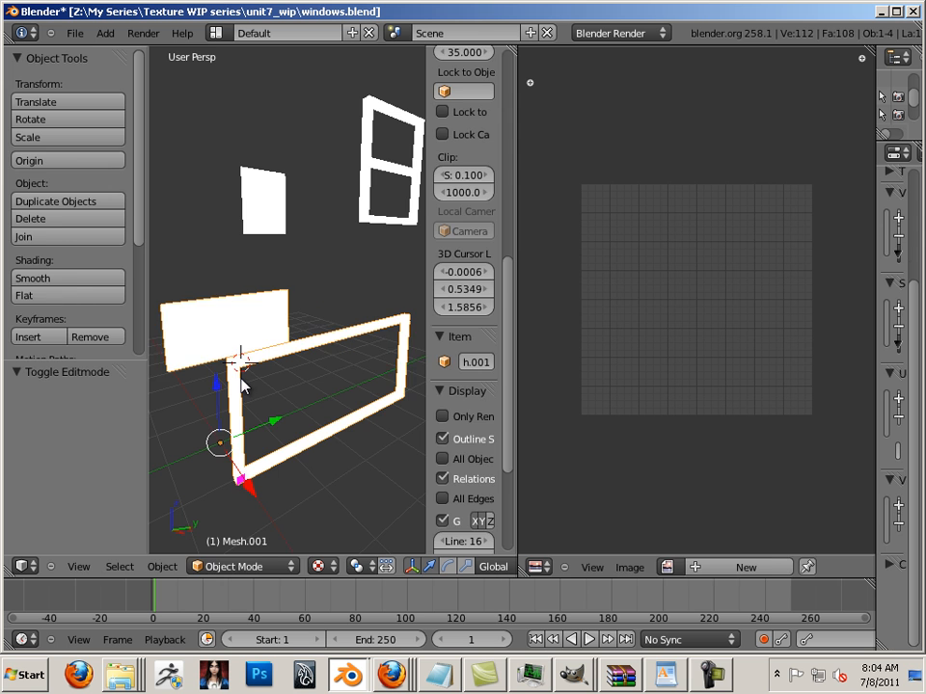
key("Tab")
key("a")
key("Tab")
key("Tab")
key("a")
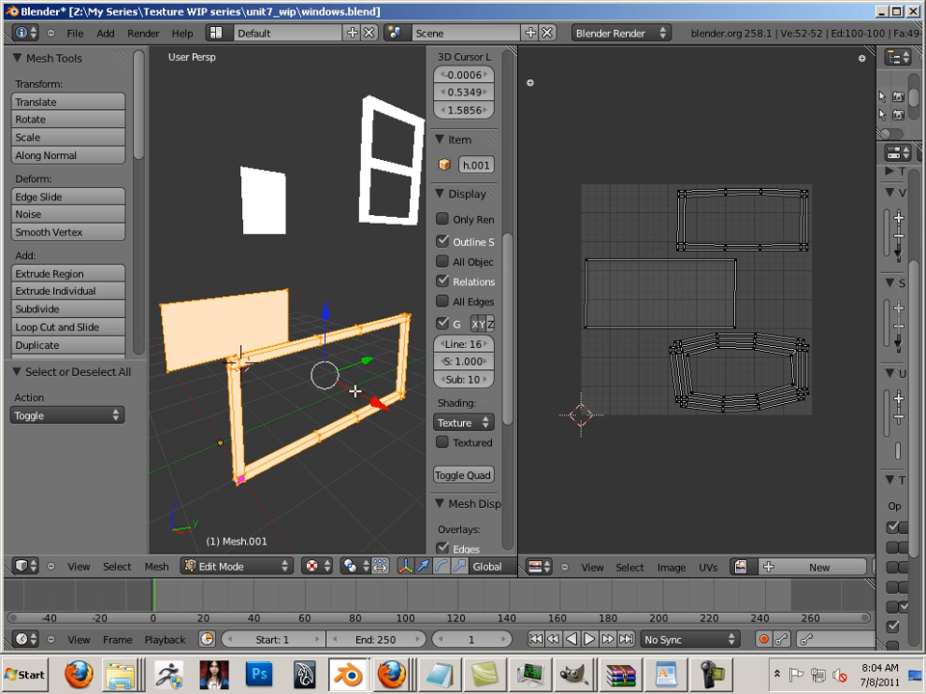
Try window_sm.tga from the unit7_wip folder as the image on the large window's faces.
left_click(672, 569)
left_click(681, 532)
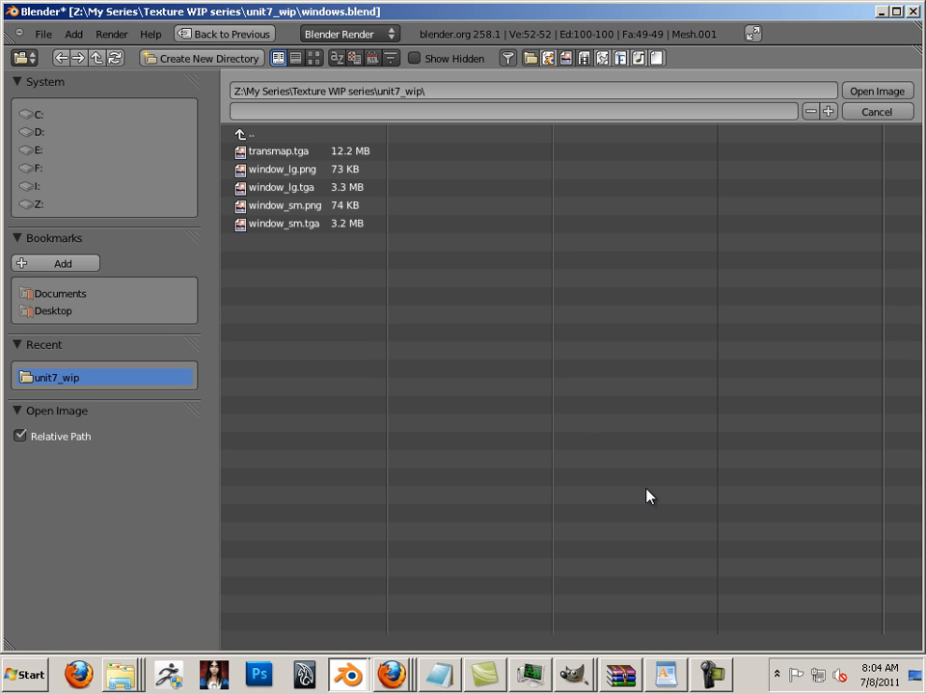
left_click(294, 226)
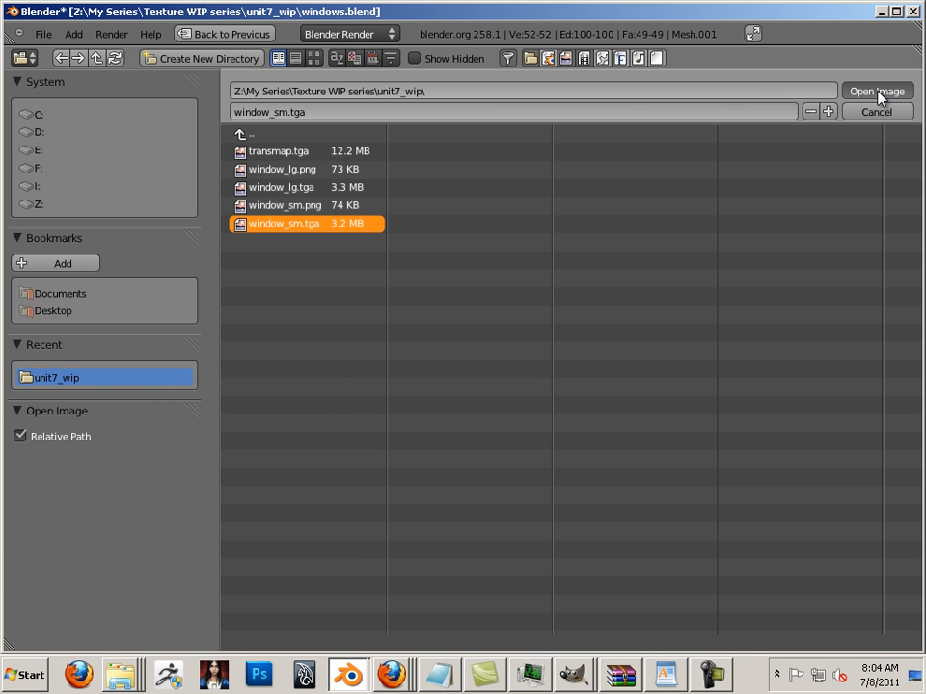
key("Return")
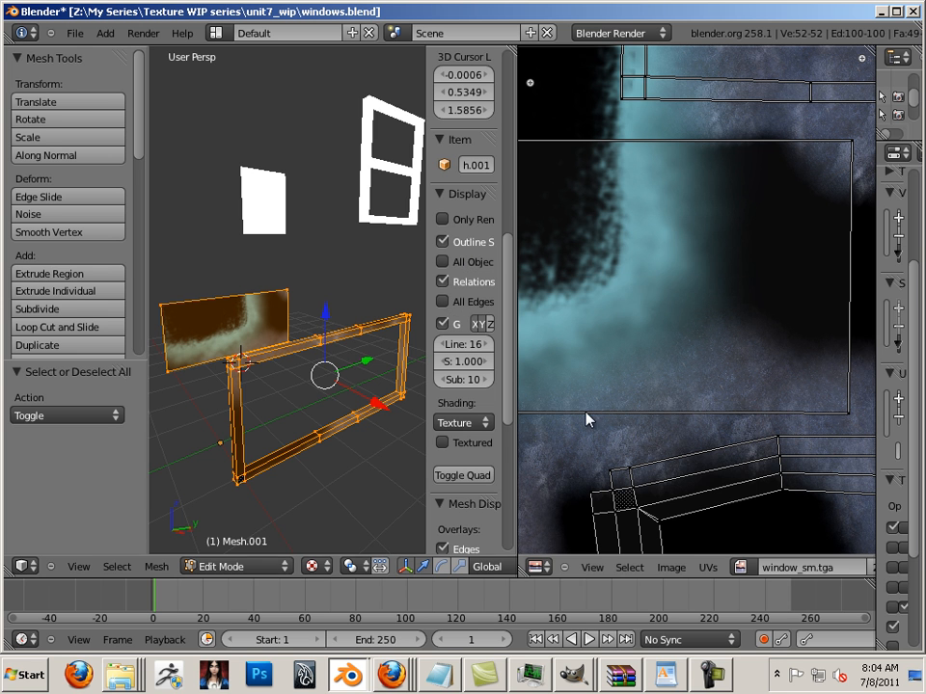
Open window_lg.tga from the unit7_wip folder as the image for the large window's faces.
left_click(678, 569)
left_click(680, 533)
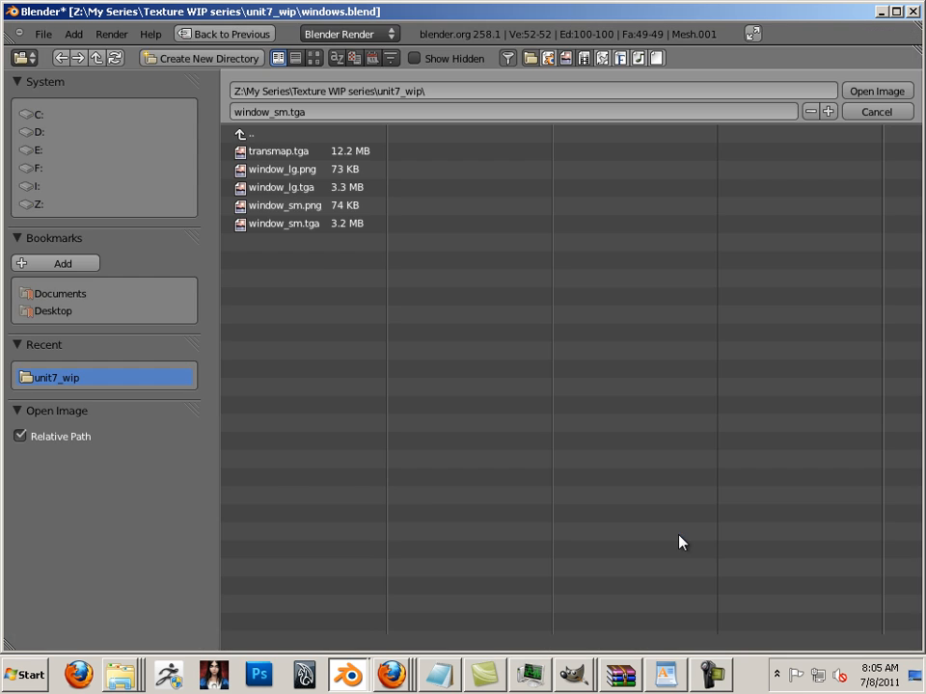
left_click(288, 189)
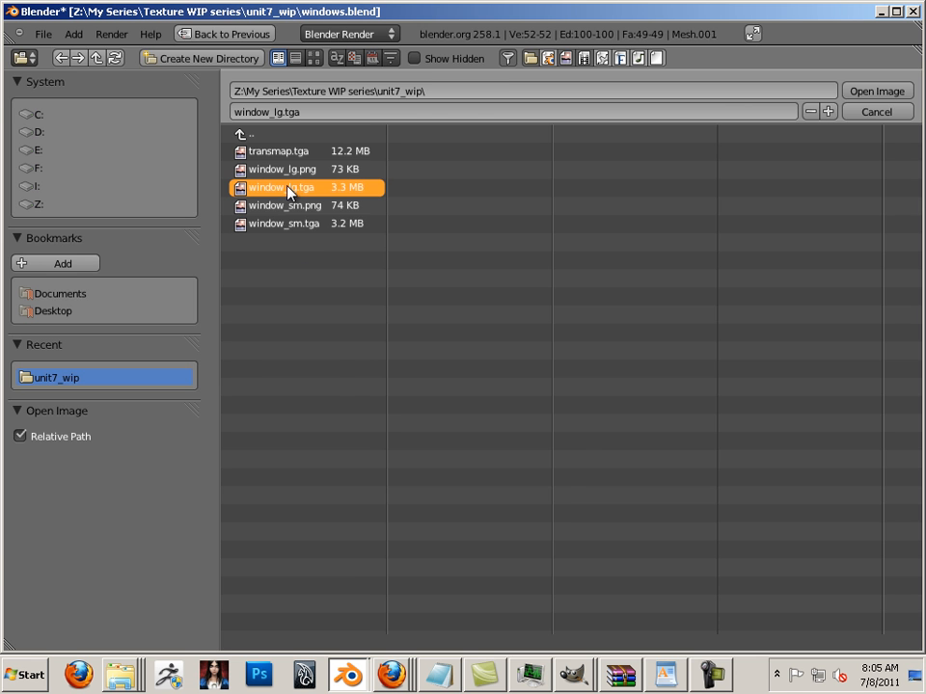
double_click(288, 189)
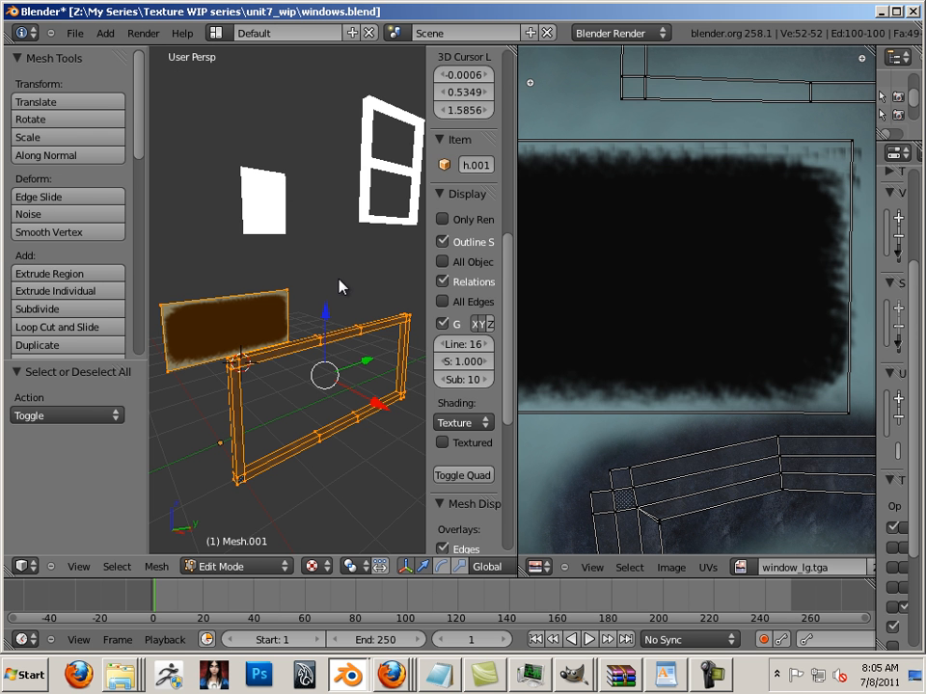
Select all geometry of the small window object in Edit Mode and open window_sm.tga as its image.
key("Tab")
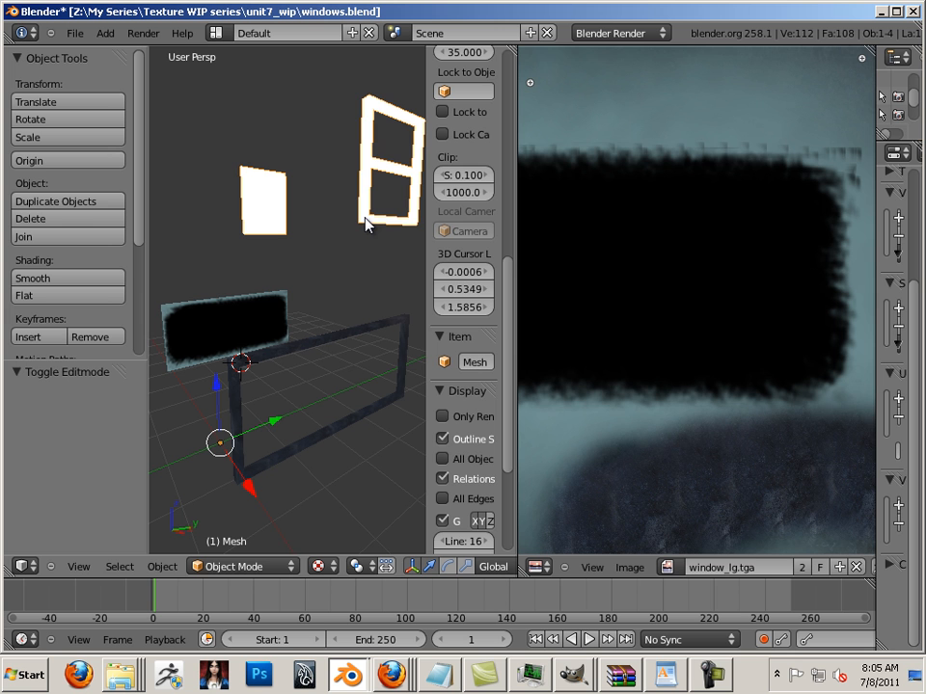
key("Tab")
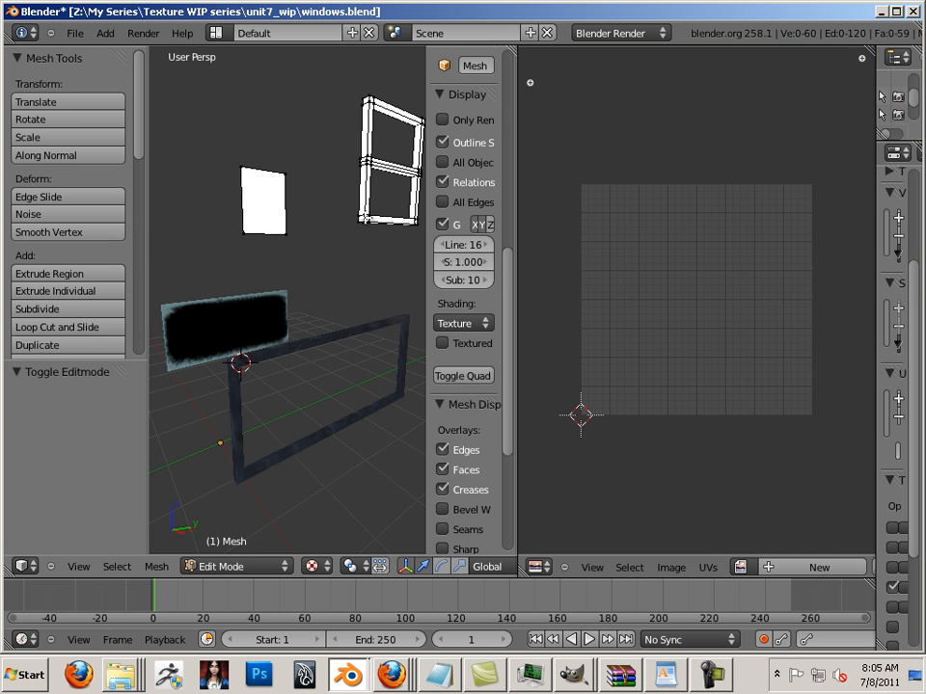
key("a")
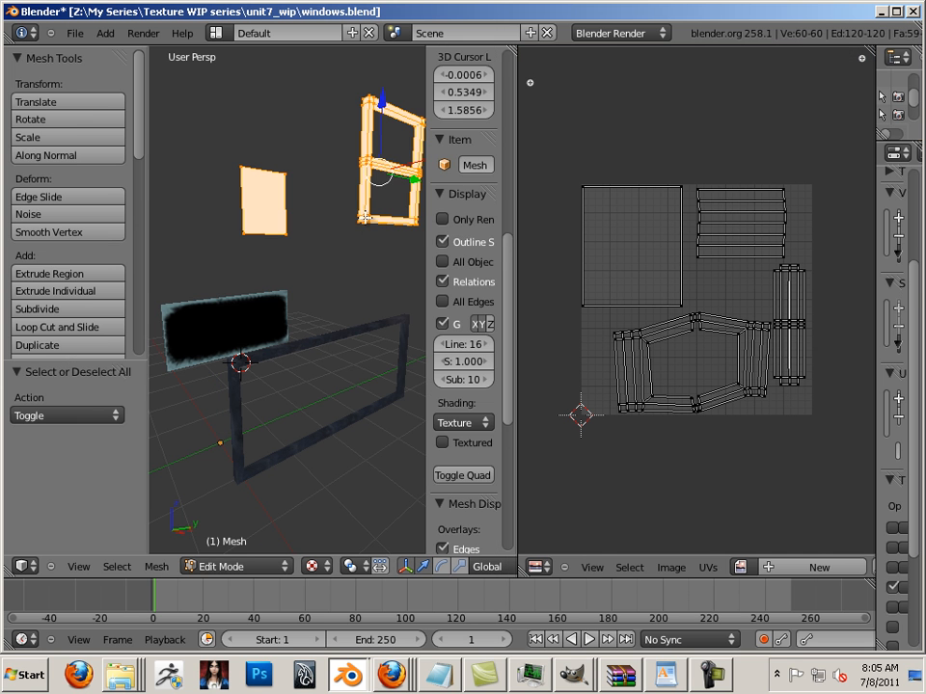
left_click(672, 569)
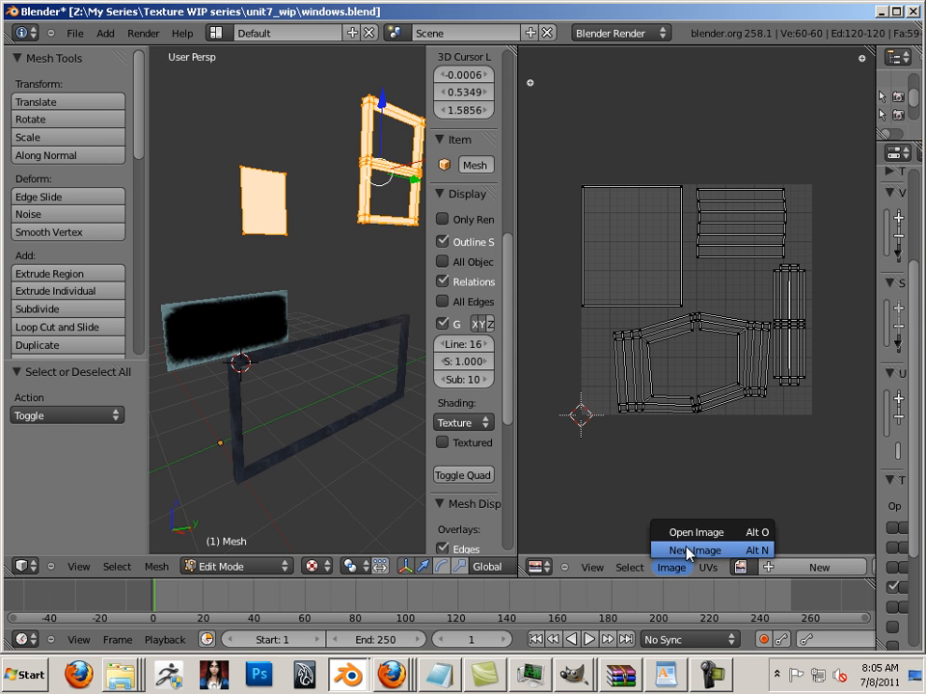
left_click(687, 536)
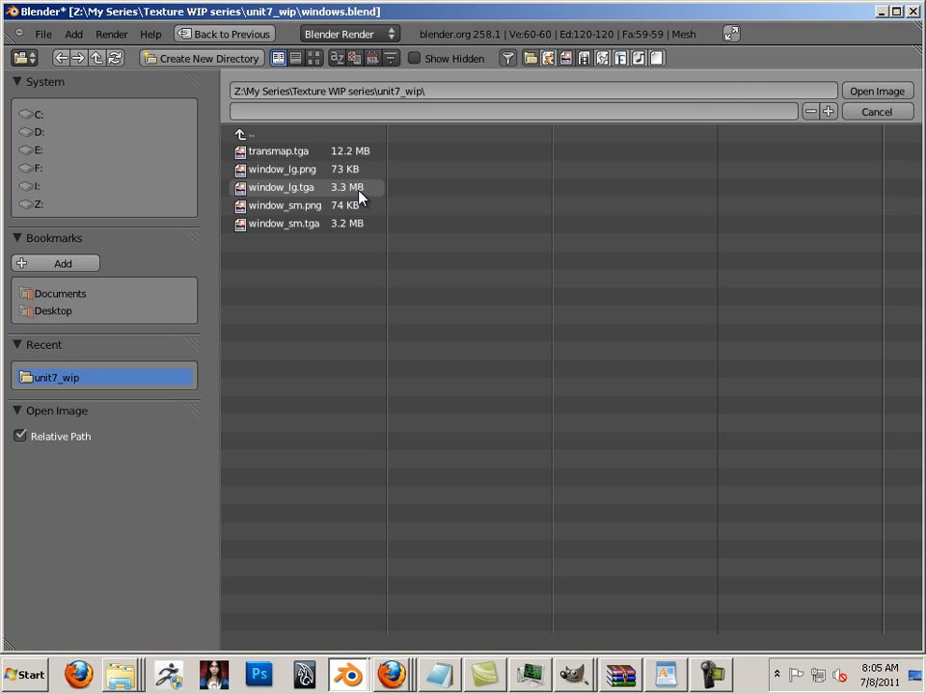
left_click(295, 226)
left_click(876, 90)
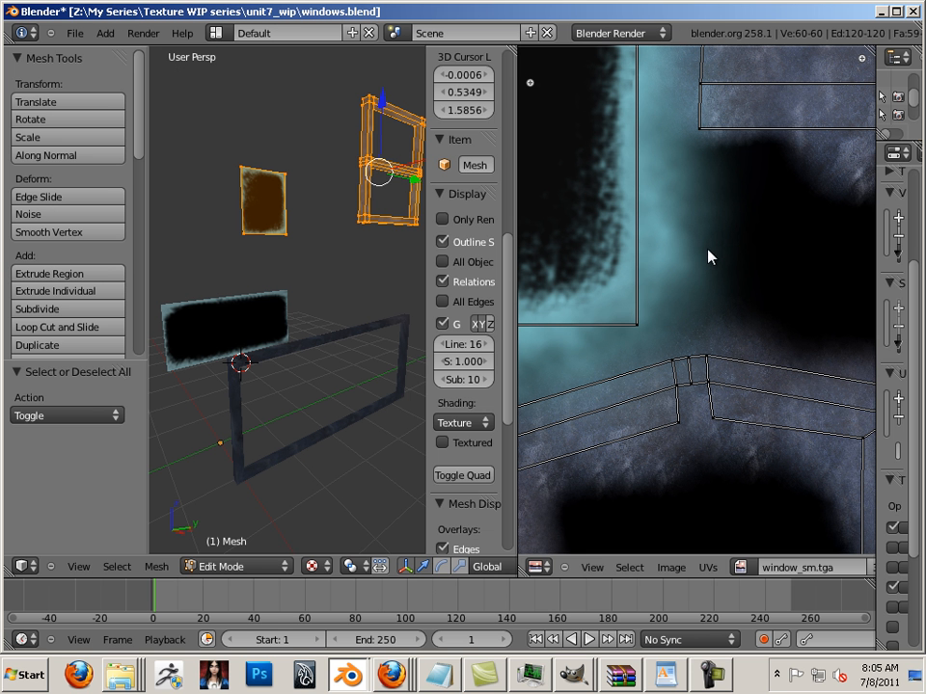
Preview the textured windows in GLSL material mode and return the shading to Texture Face.
left_click(472, 422)
left_click(463, 364)
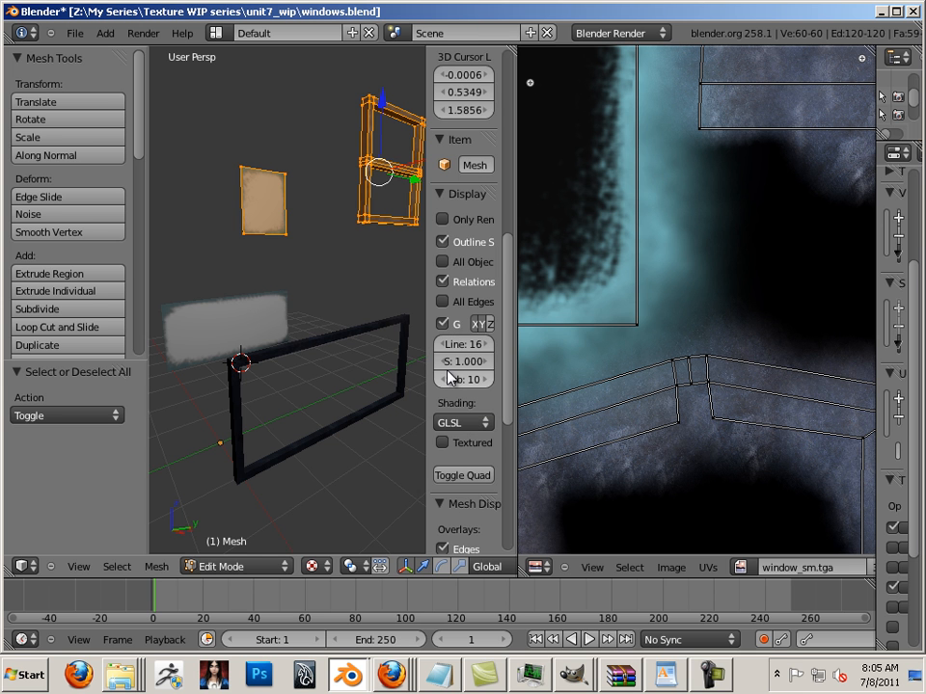
left_click(477, 421)
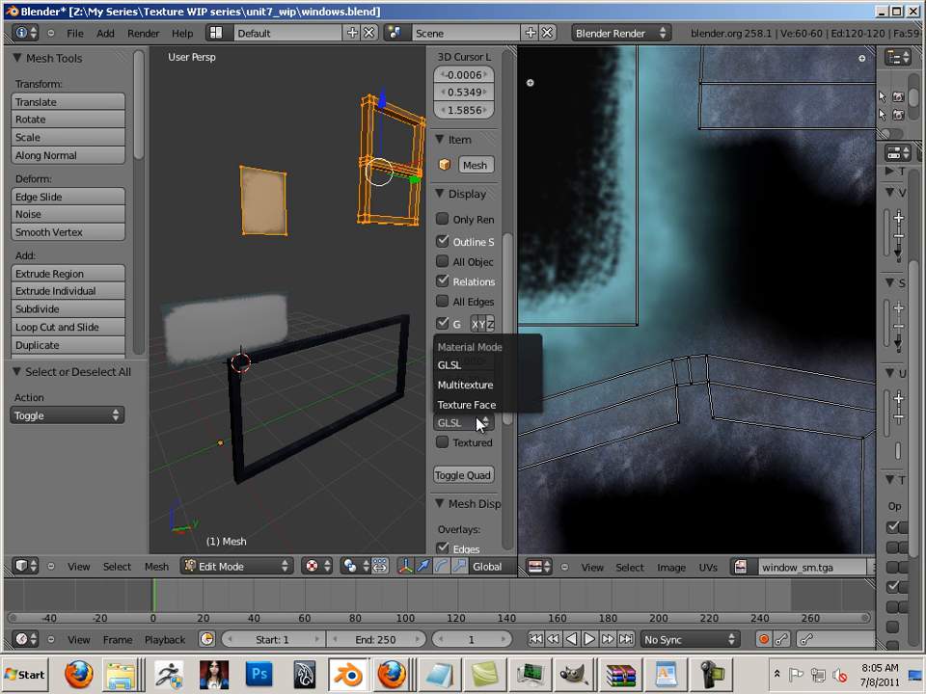
left_click(478, 405)
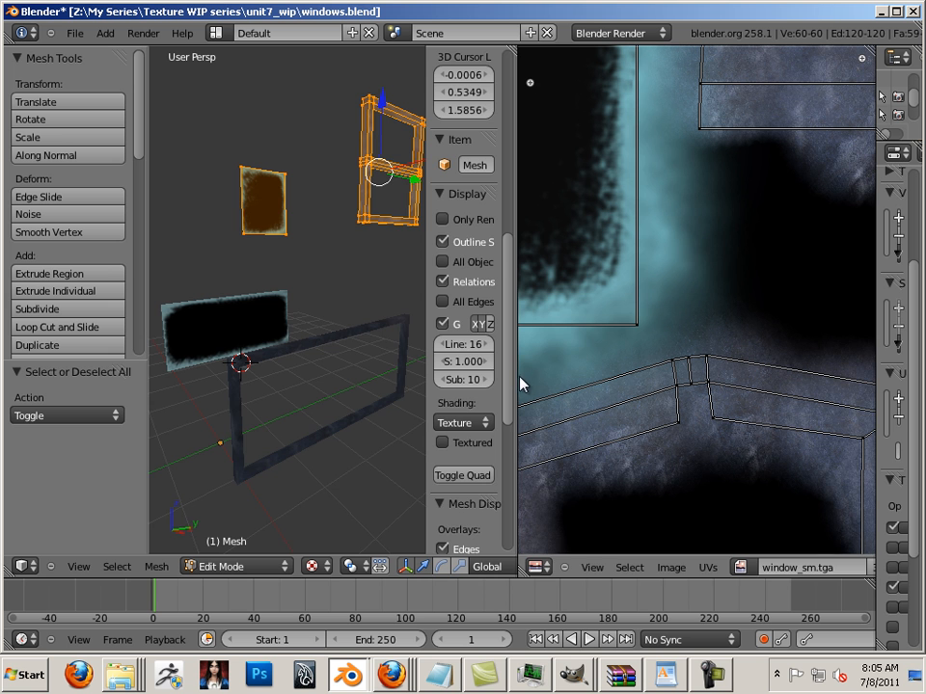
Enlarge the 3D view at the UV/Image Editor's expense and select the large window object in Object Mode.
left_click_drag(517, 379, 640, 393)
left_click(276, 320)
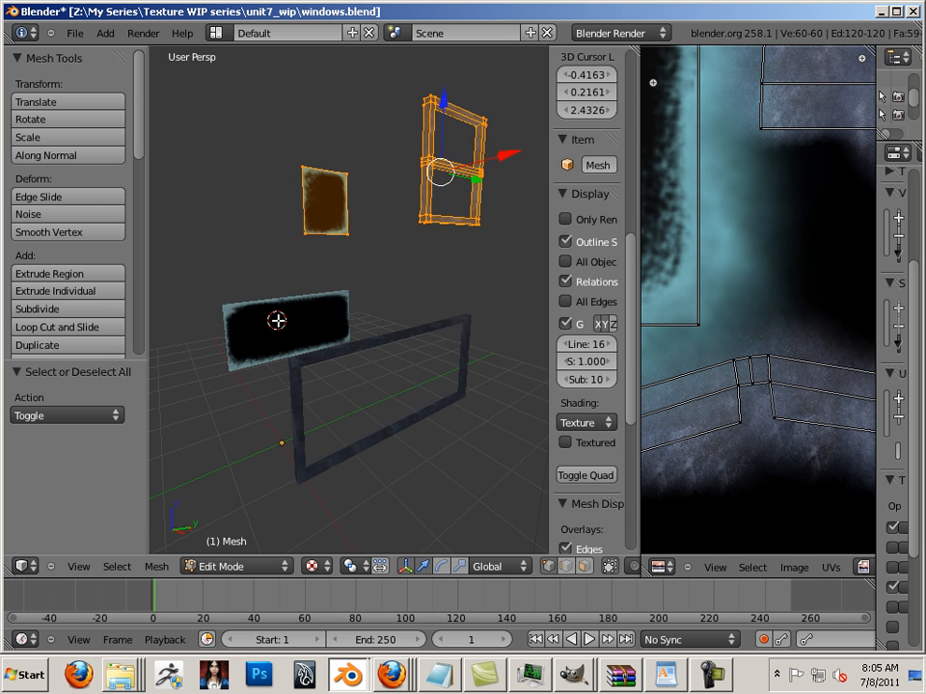
key("Tab")
right_click(267, 335)
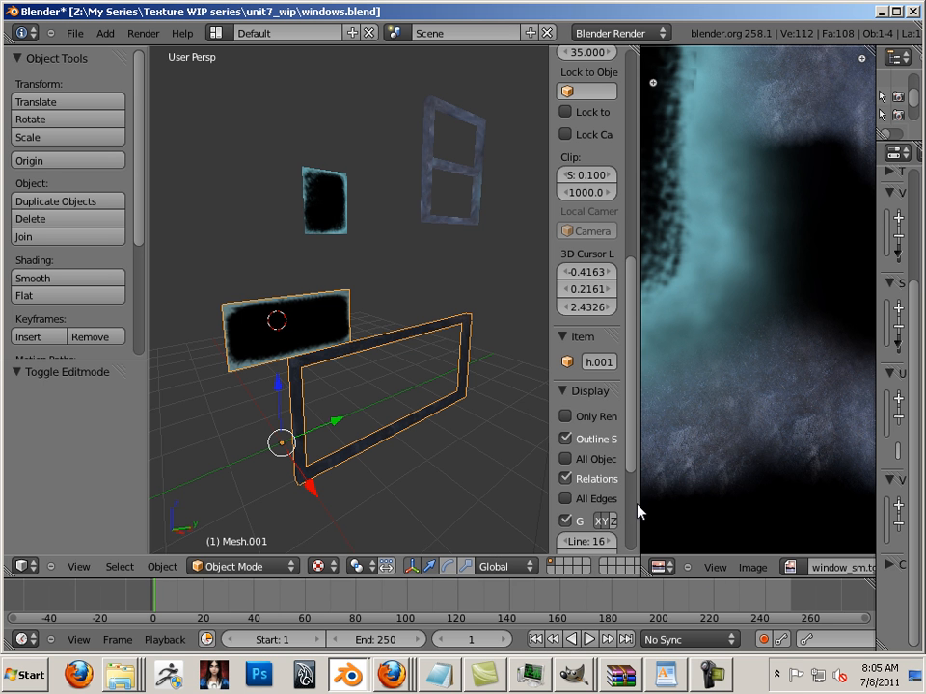
left_click_drag(639, 508, 791, 509)
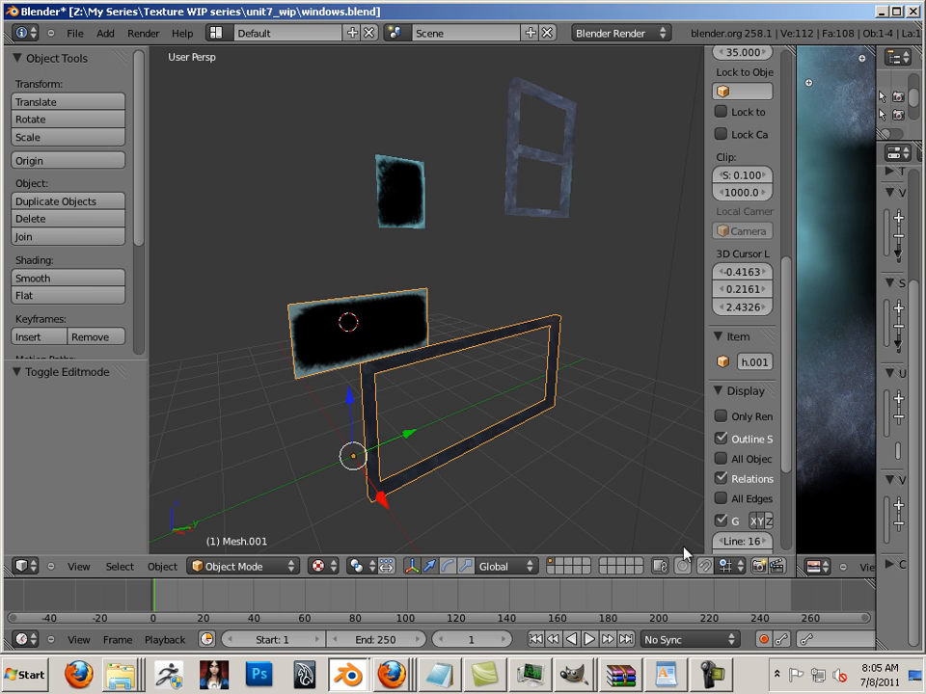
middle_click_drag(683, 551, 564, 511)
Select only the large window's pane face using face selection in Edit Mode and hide the 3D view's properties region.
key("Tab")
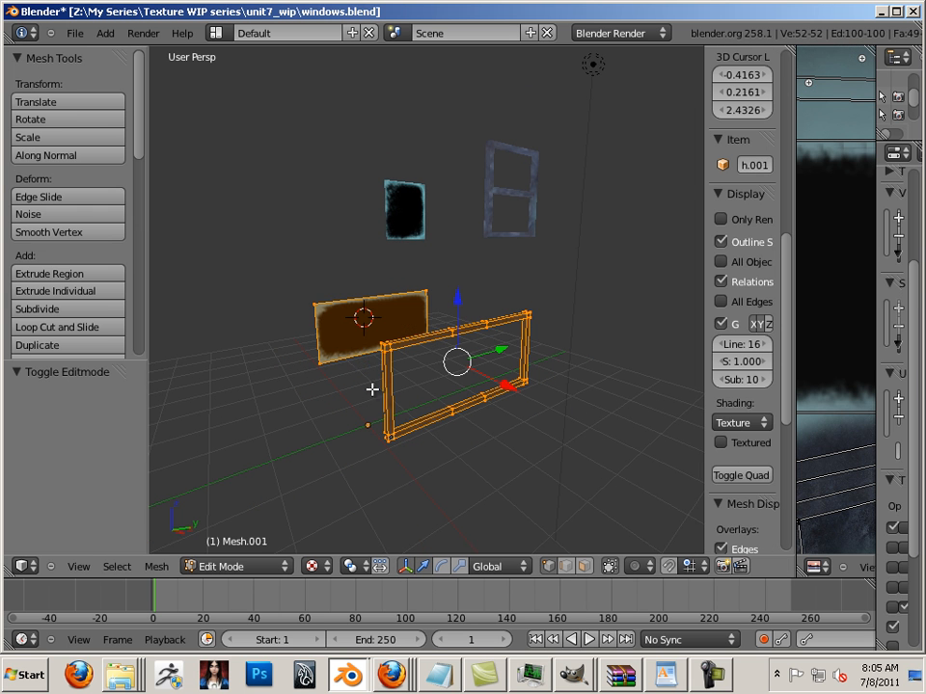
left_click(358, 338)
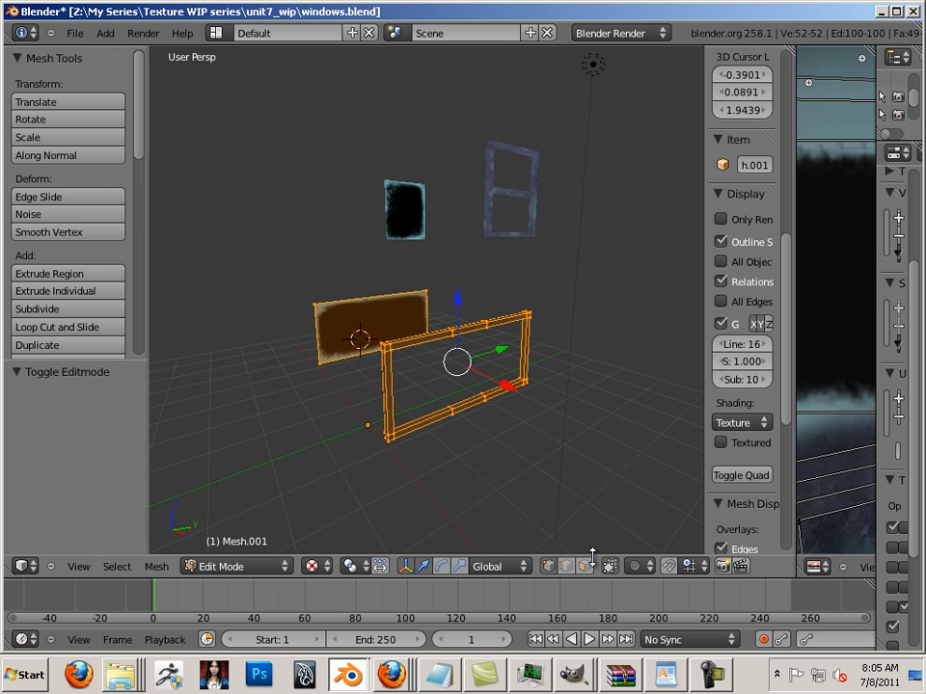
left_click(353, 300)
right_click(351, 309)
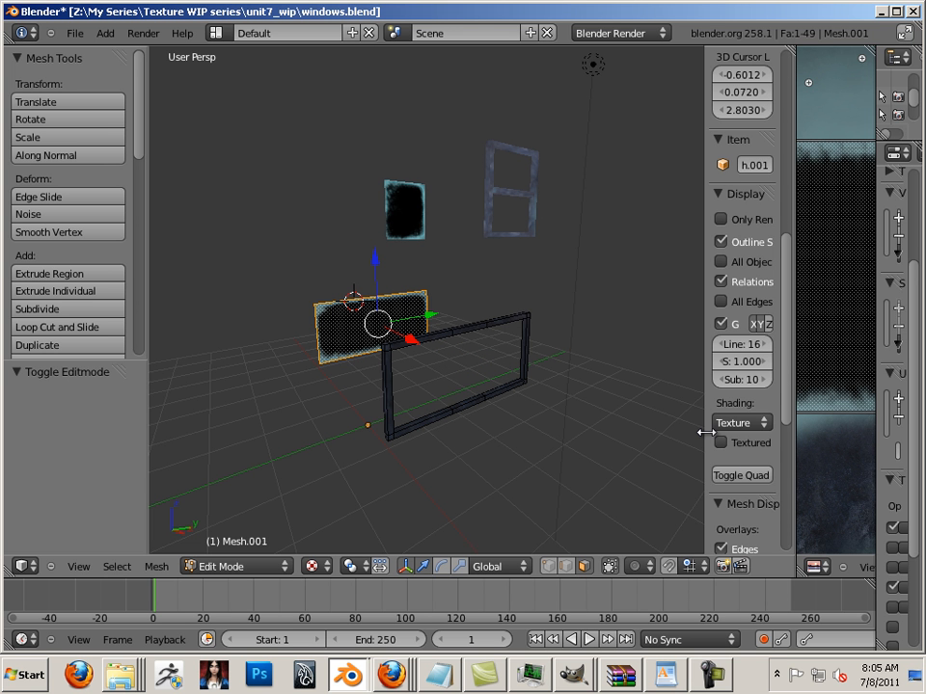
key("n")
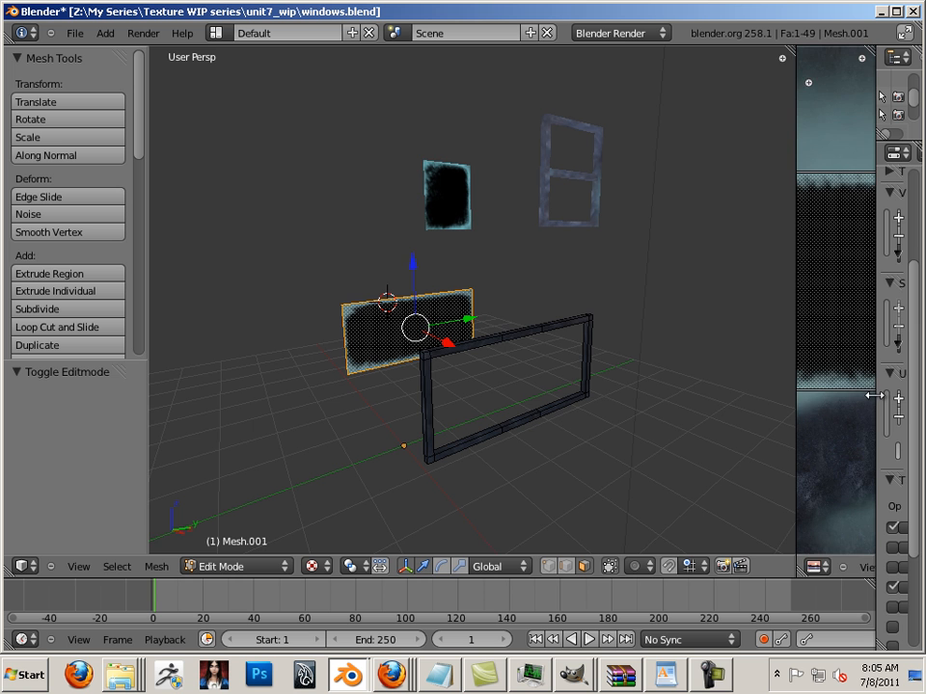
Widen the properties editor and set the Texture Face transparency of the large window's selected pane to Alpha.
left_click_drag(795, 393, 629, 395)
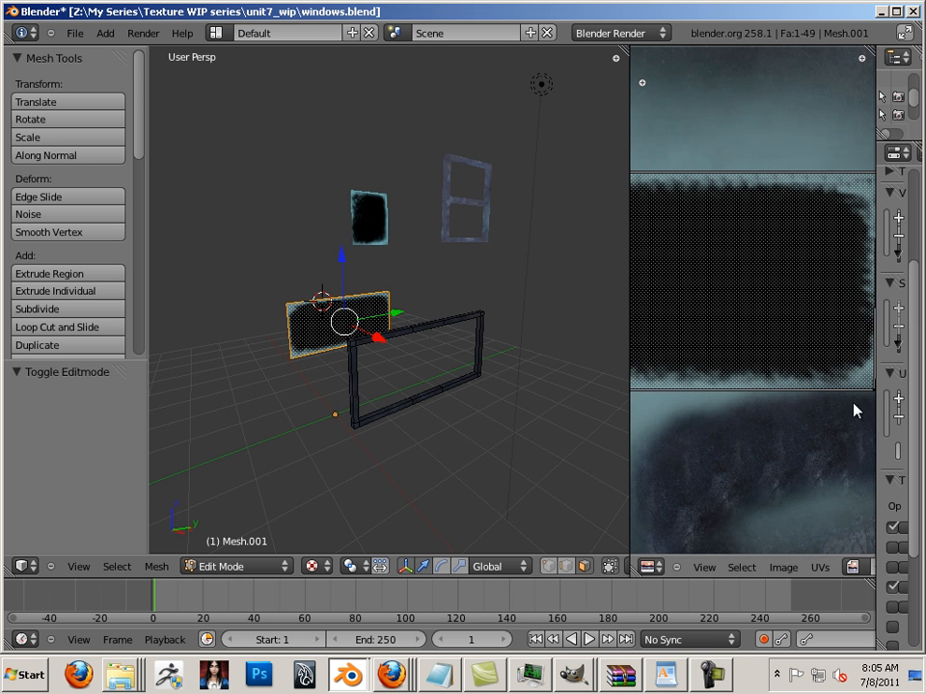
left_click_drag(876, 403, 671, 399)
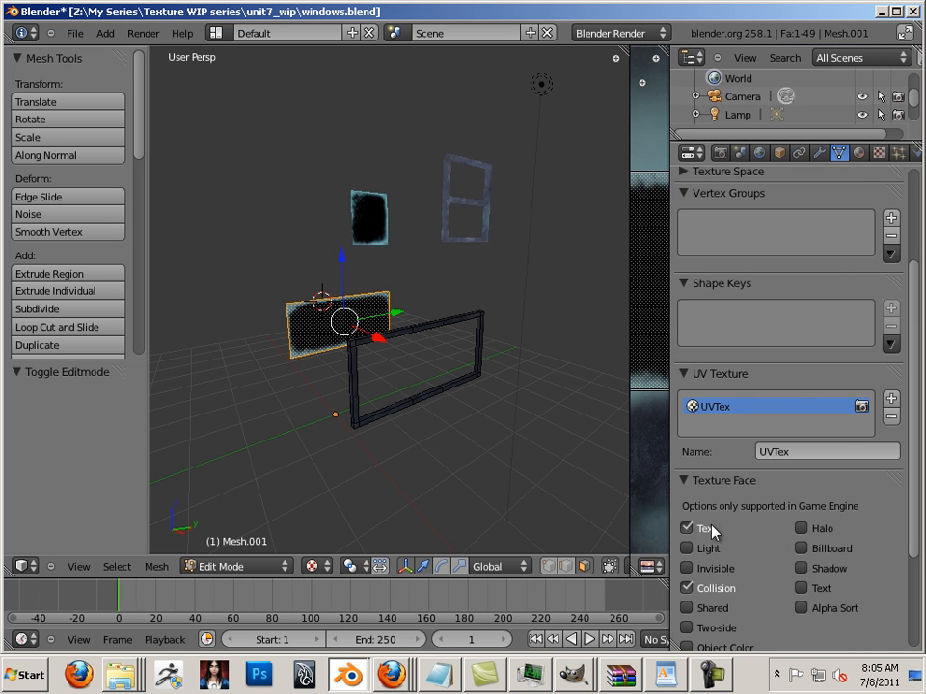
scroll(783, 620, "down", 2)
left_click(781, 600)
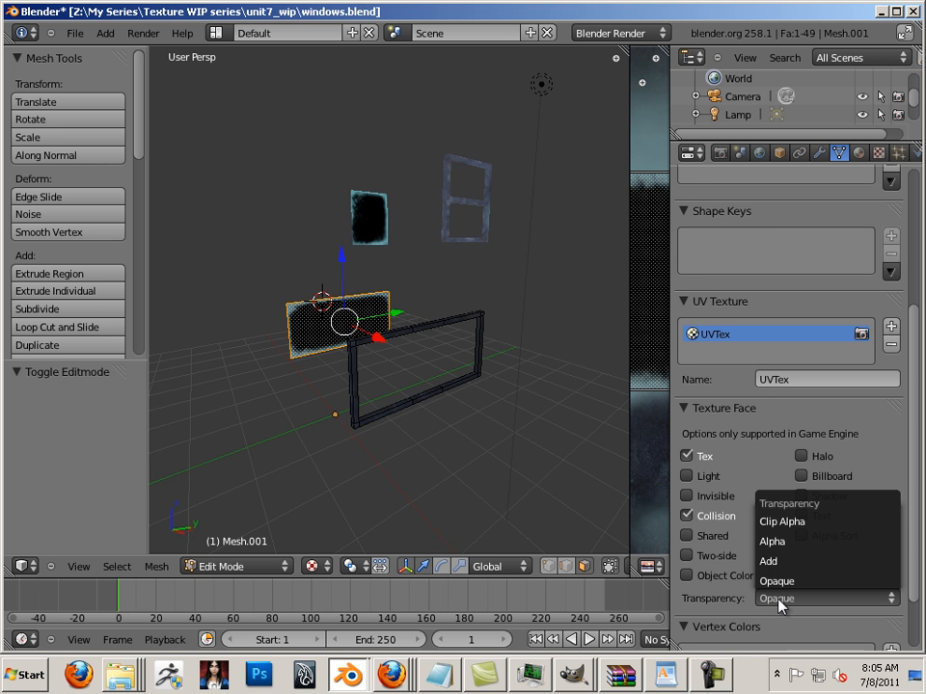
left_click(785, 542)
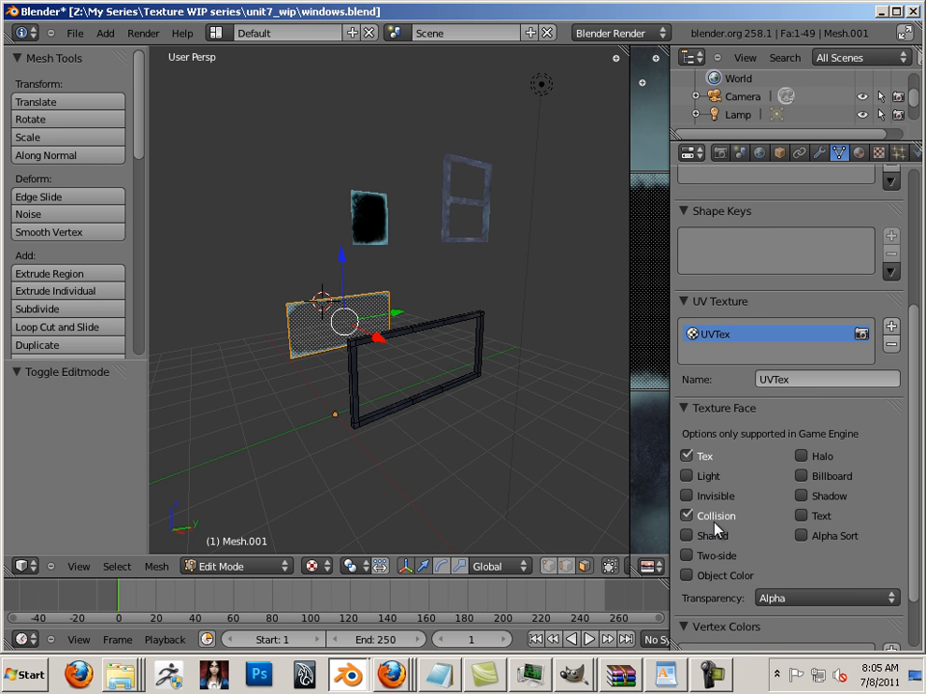
Switch to the small window object in Edit Mode and set its Texture Face transparency to Alpha.
scroll(442, 440, "up", 5)
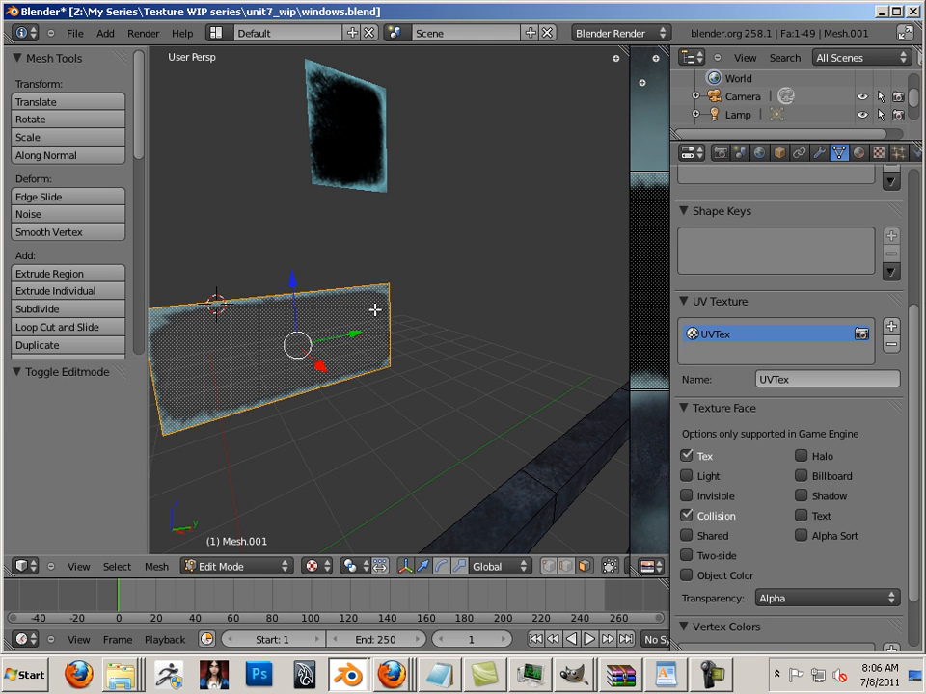
middle_click_drag(375, 310, 472, 363)
left_click(443, 247)
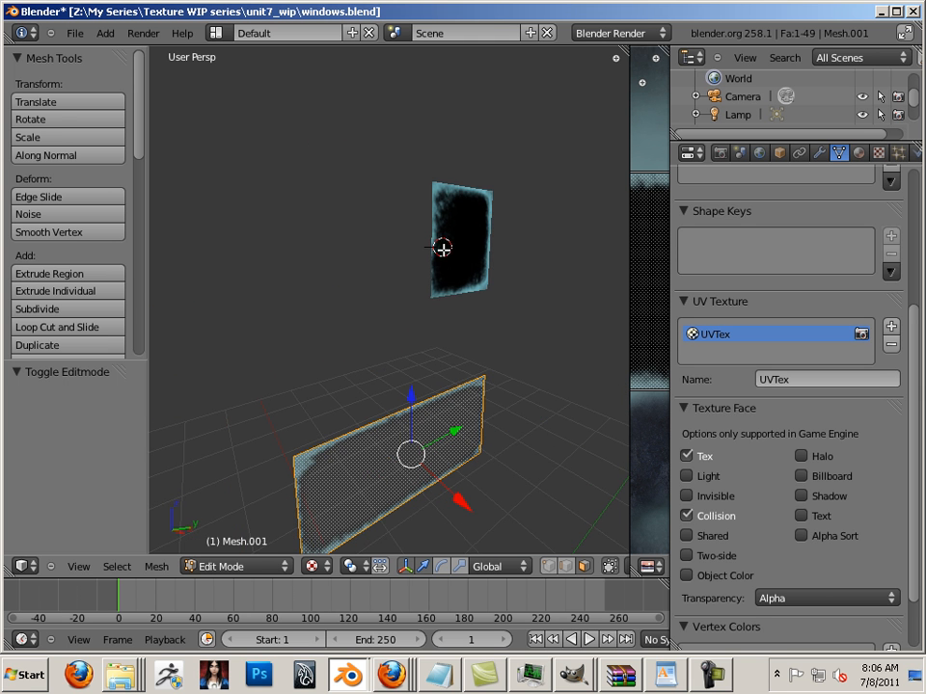
key("Tab")
right_click(463, 261)
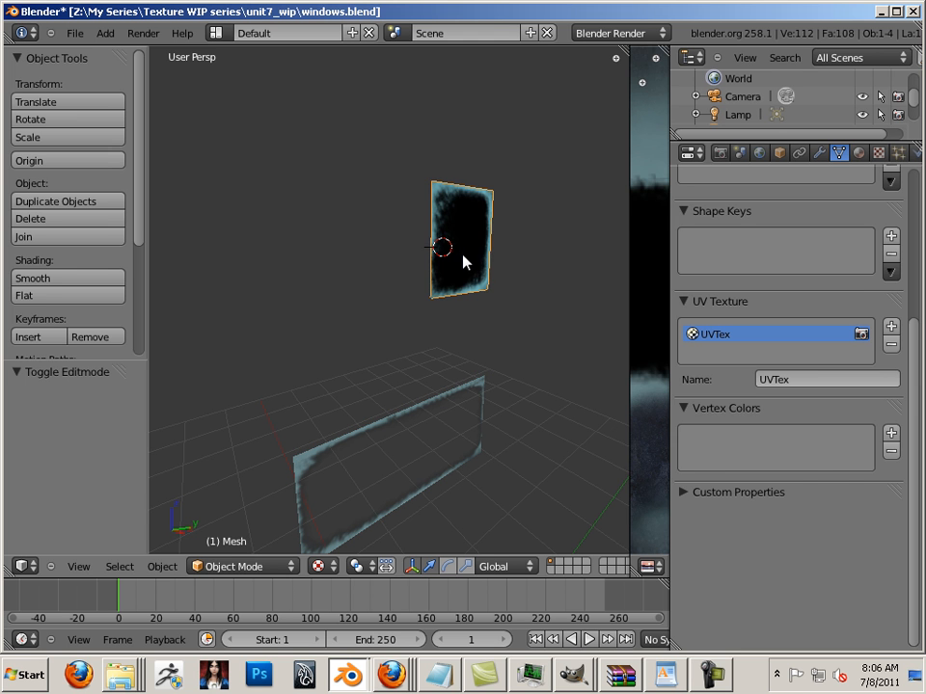
key("Tab")
left_click(777, 599)
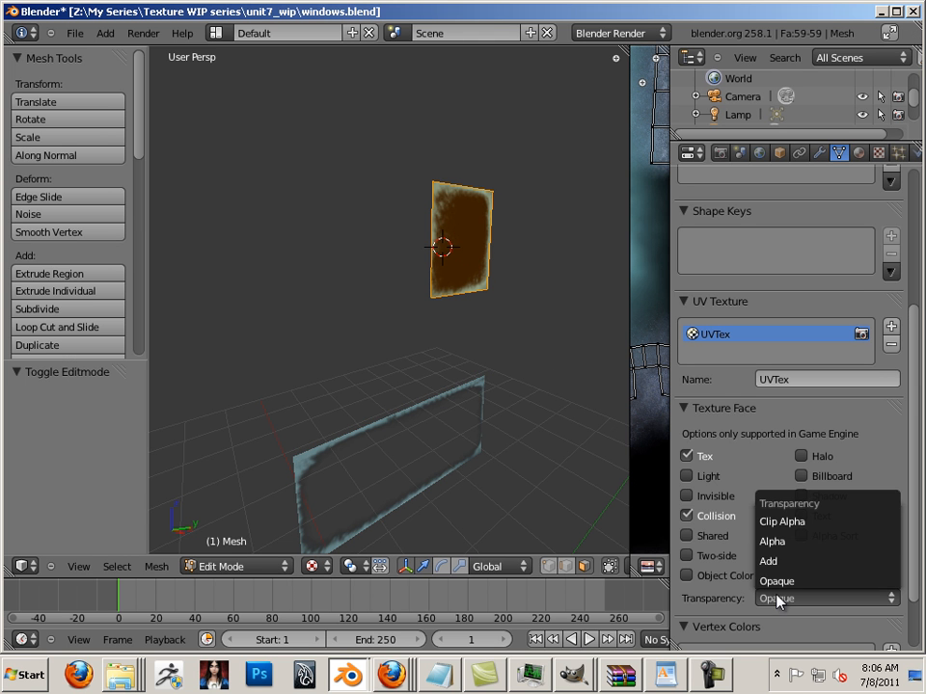
left_click(777, 543)
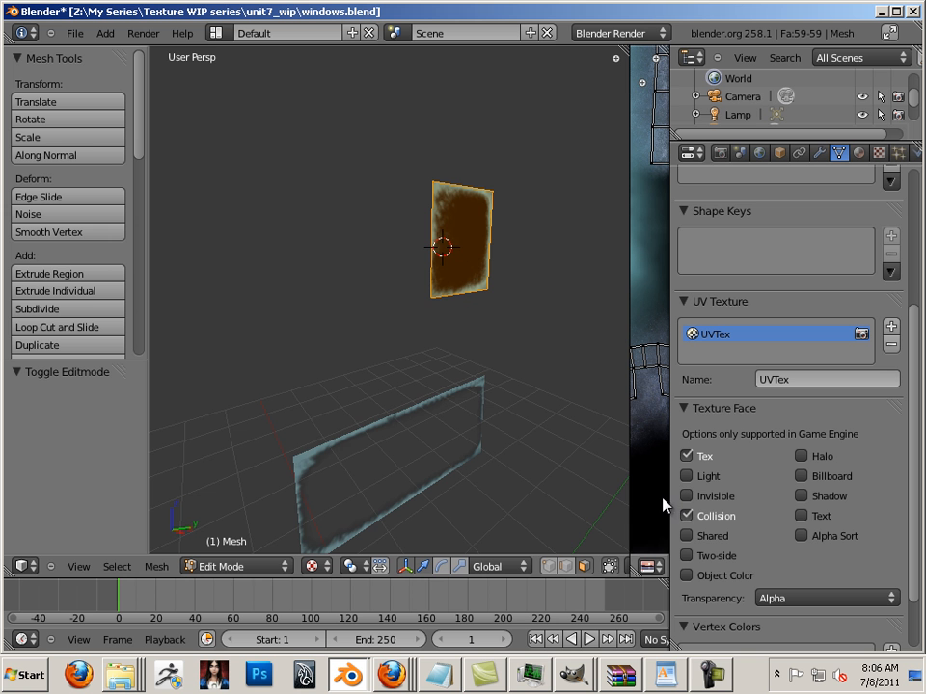
Enable Alpha Sort and disable Collision in the small window's Texture Face options.
middle_click_drag(492, 415, 443, 406)
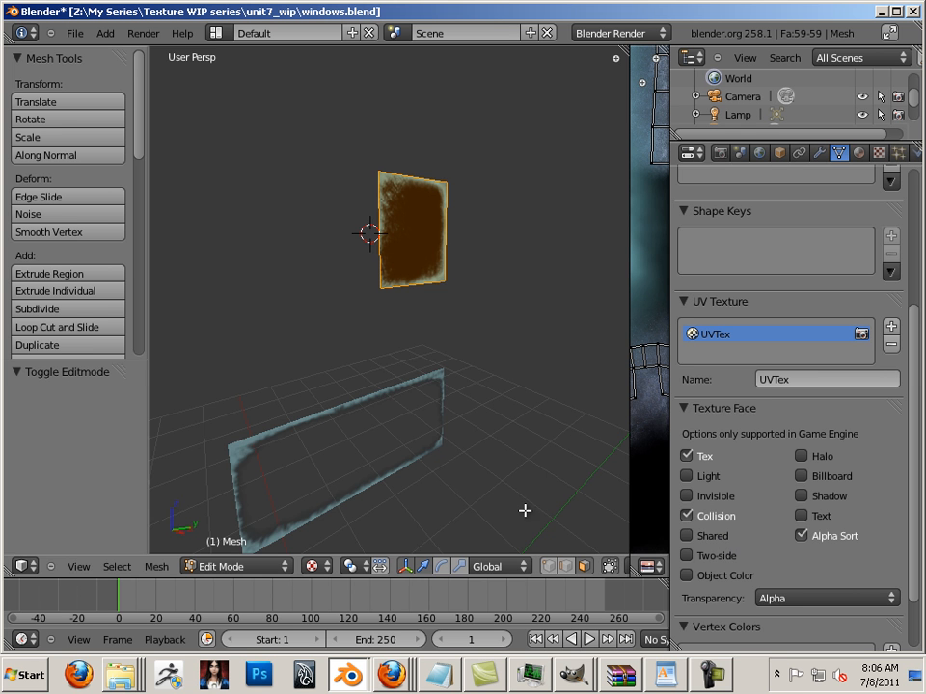
middle_click_drag(524, 508, 547, 473)
left_click(685, 516)
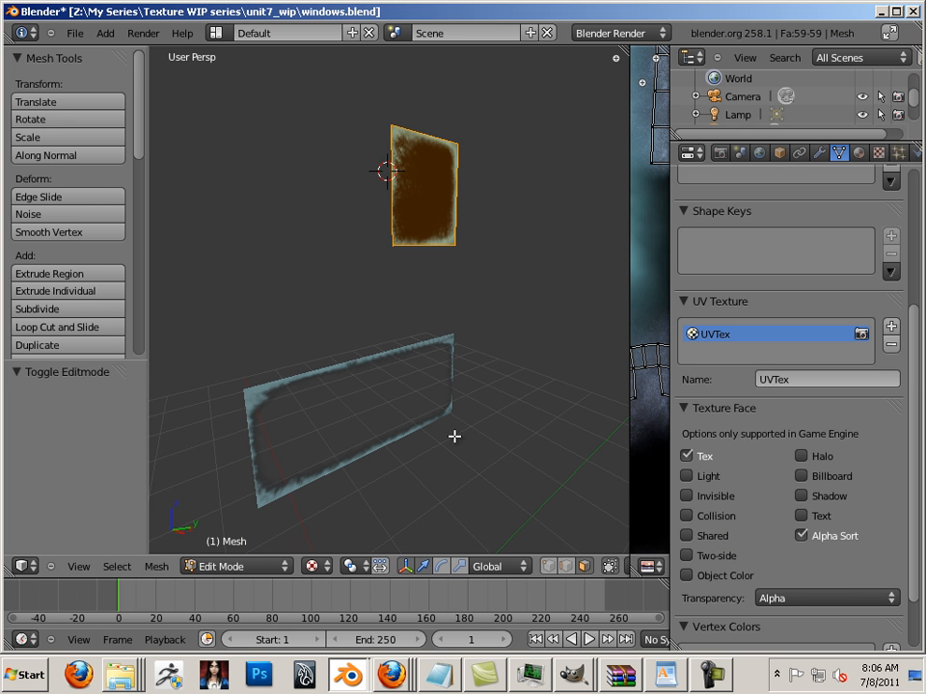
Switch to the large window object in Edit Mode, disabling Collision and enabling Two-side for its pane face.
key("Tab")
left_click(405, 406)
right_click(366, 358)
key("Tab")
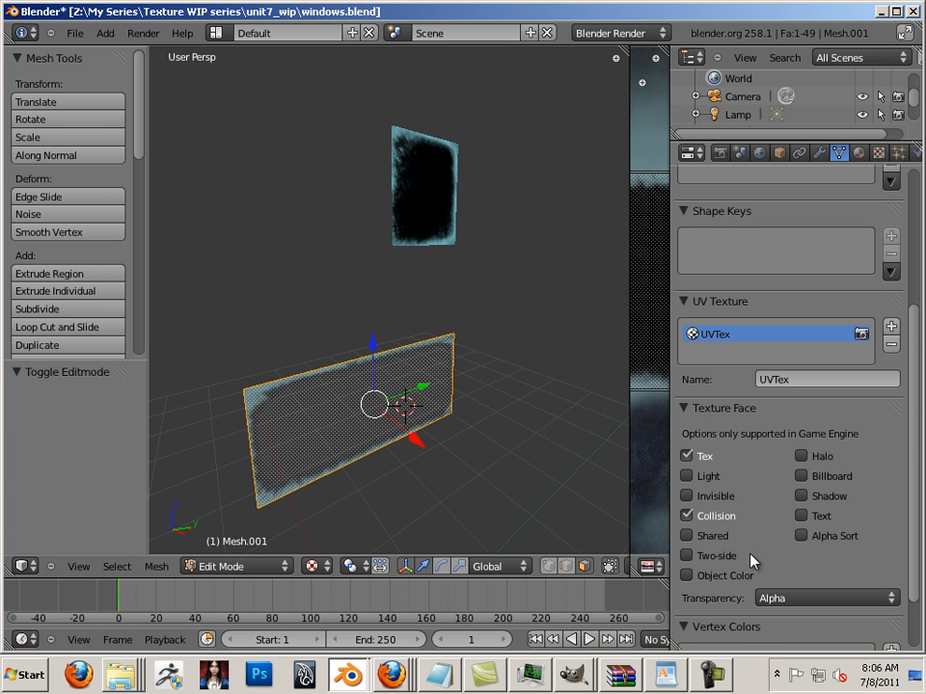
left_click(687, 517)
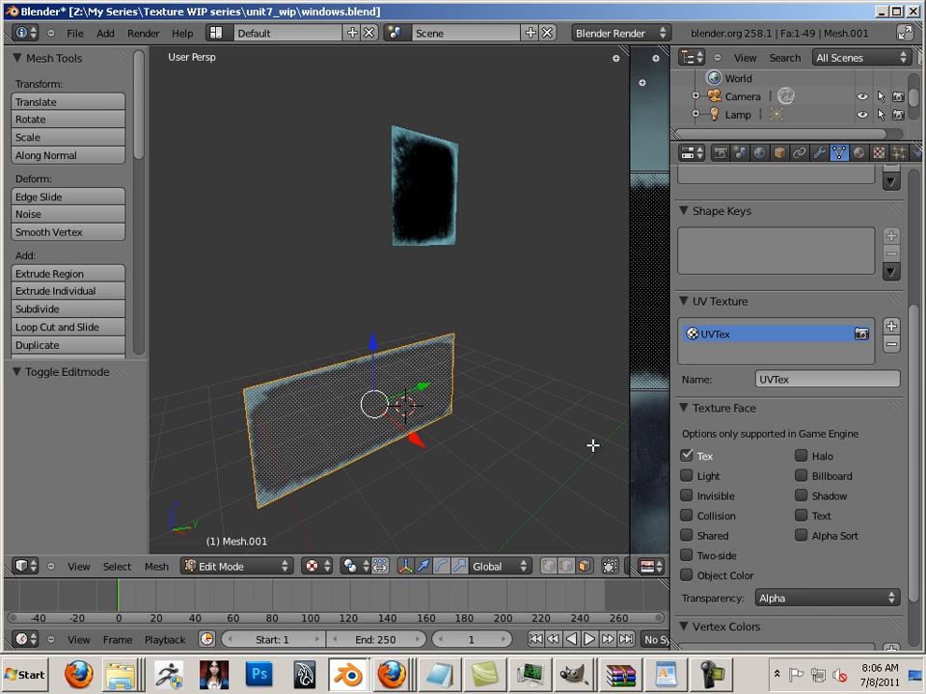
left_click(688, 555)
right_click(296, 412, "alt")
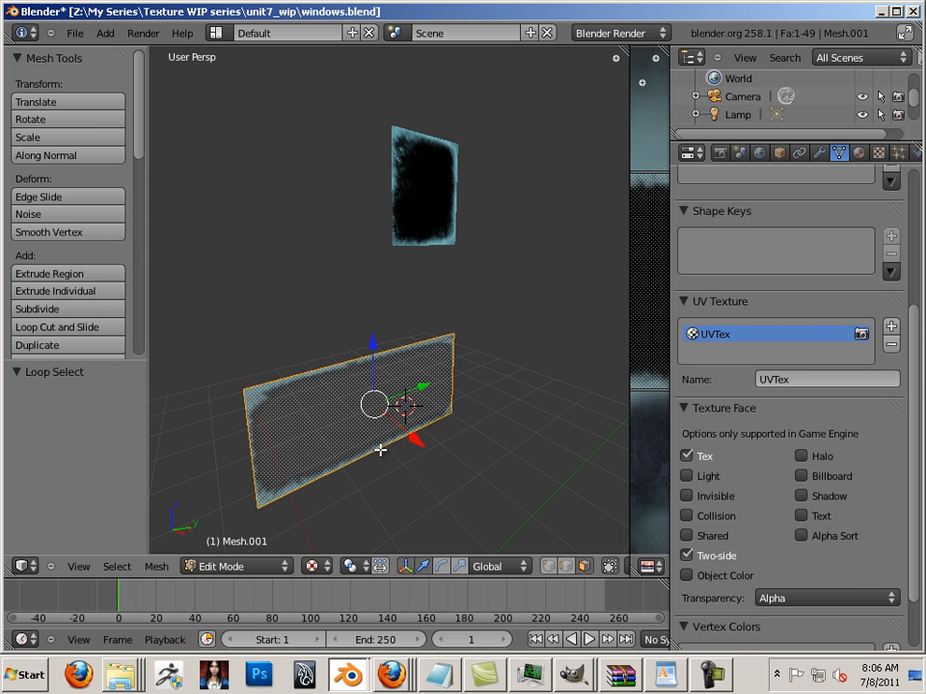
Set both the key configuration and the input preset to Maya in the user preferences.
left_click(73, 32)
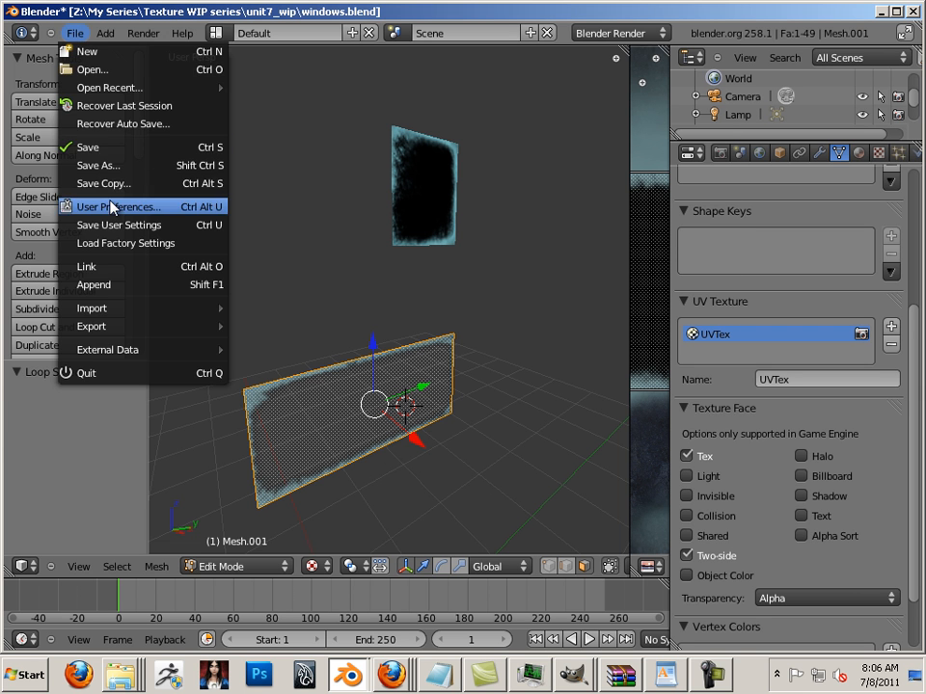
left_click(114, 208)
left_click(281, 37)
left_click(249, 69)
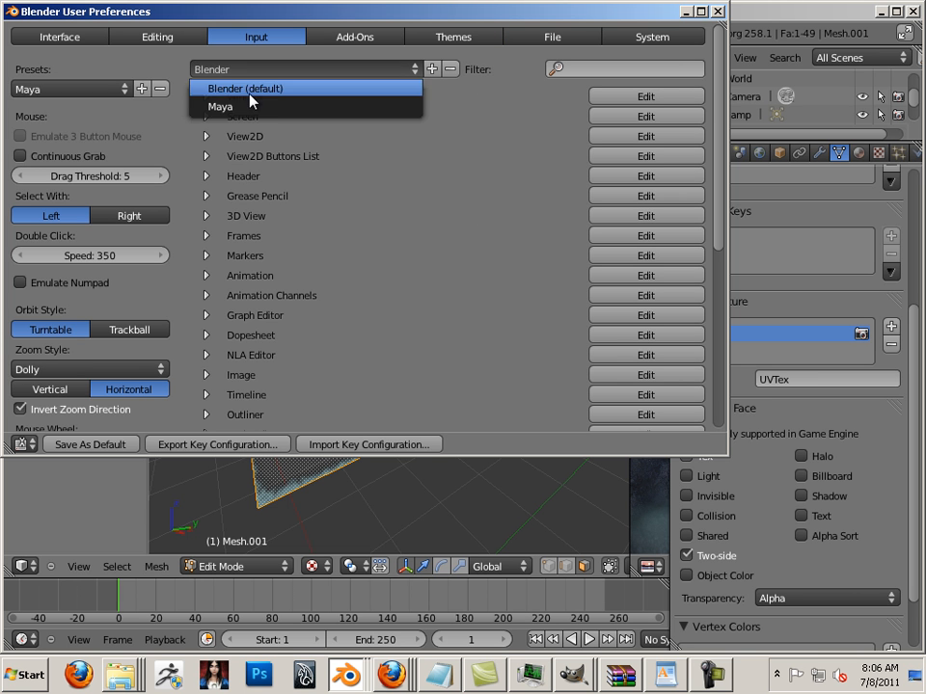
left_click(219, 106)
left_click(106, 88)
left_click(92, 124)
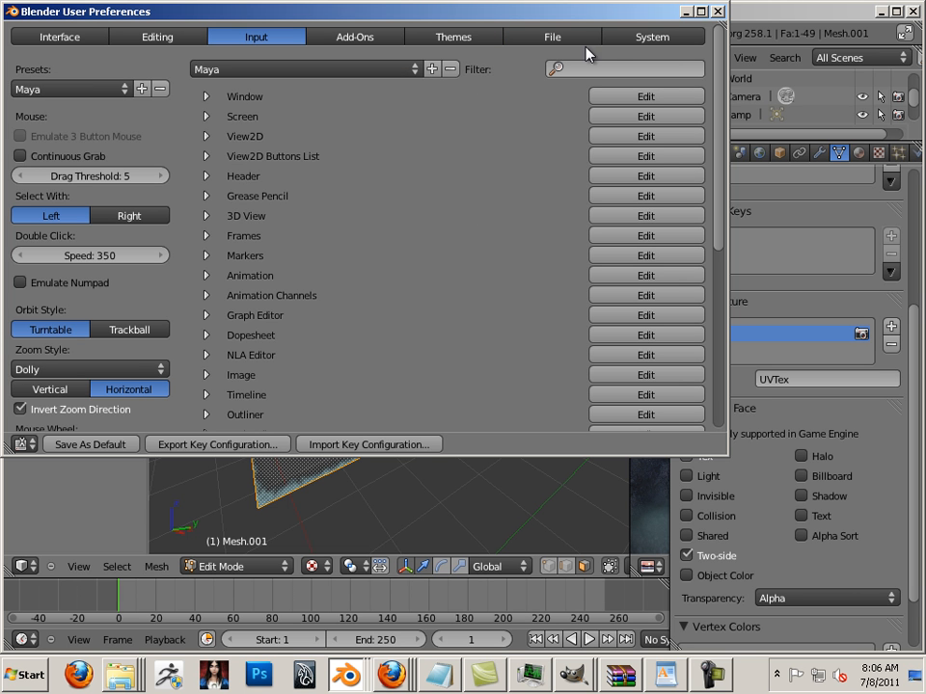
left_click(717, 12)
Return to the small window object in Edit Mode, turn off Alpha Sort and choose Alpha transparency again.
middle_click_drag(435, 178, 402, 254, "alt")
right_click(402, 254)
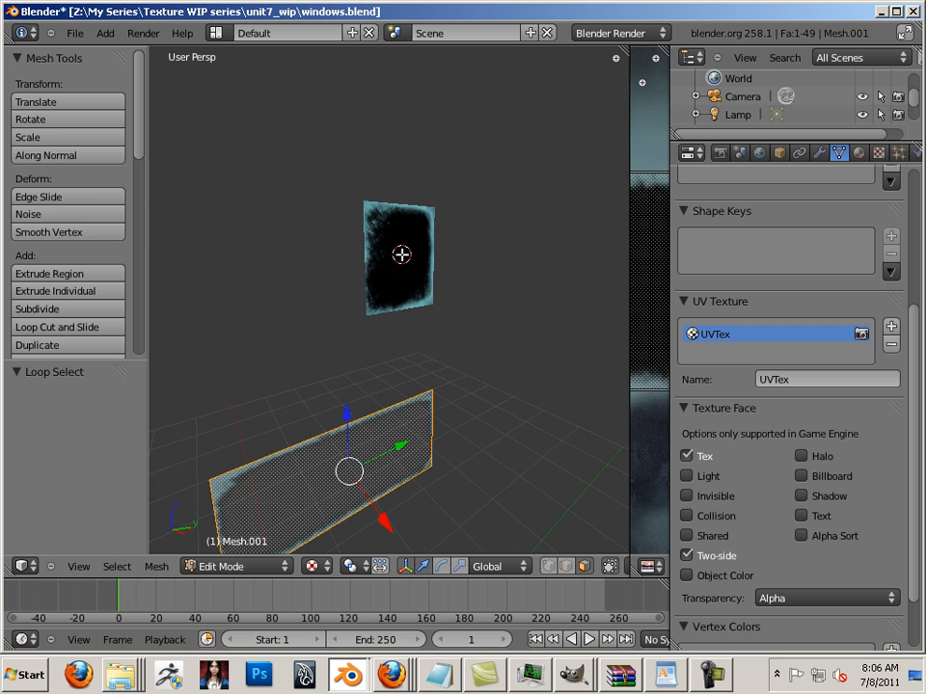
key("Tab")
left_click(399, 277)
key("Tab")
key("Tab")
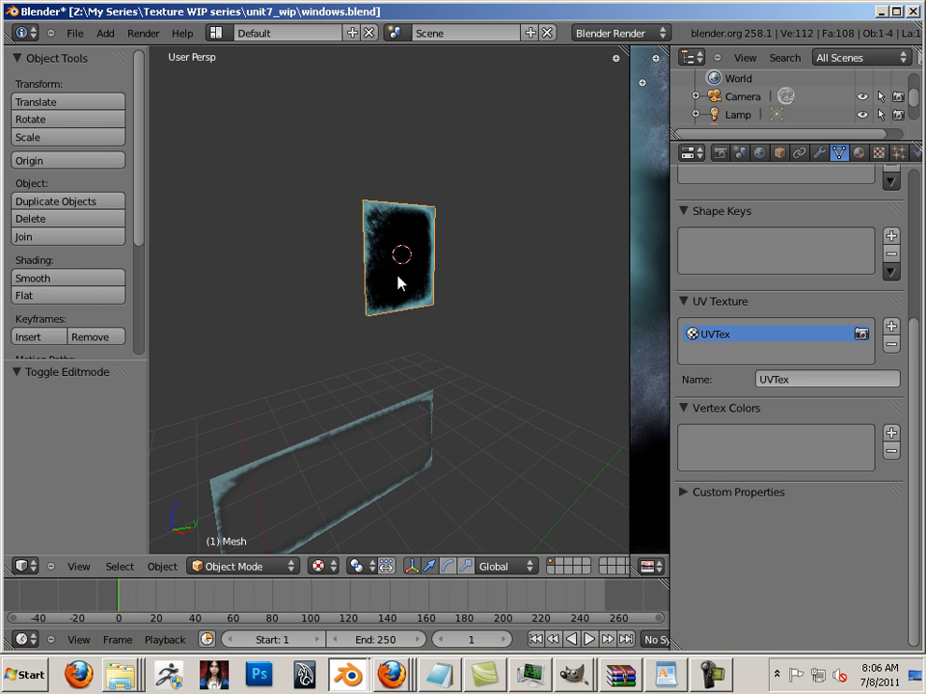
key("Tab")
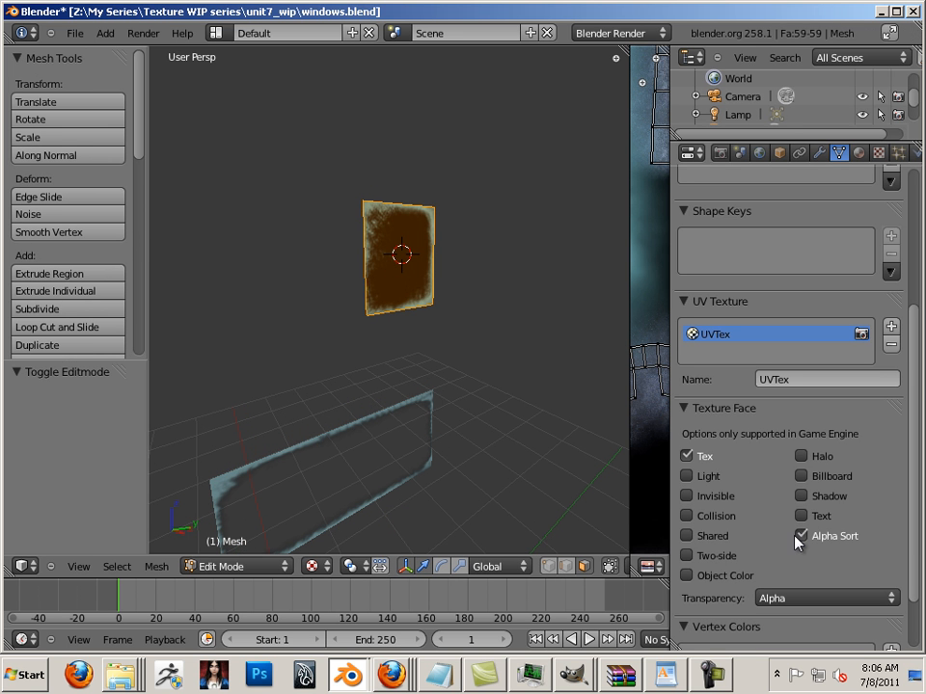
left_click(792, 599)
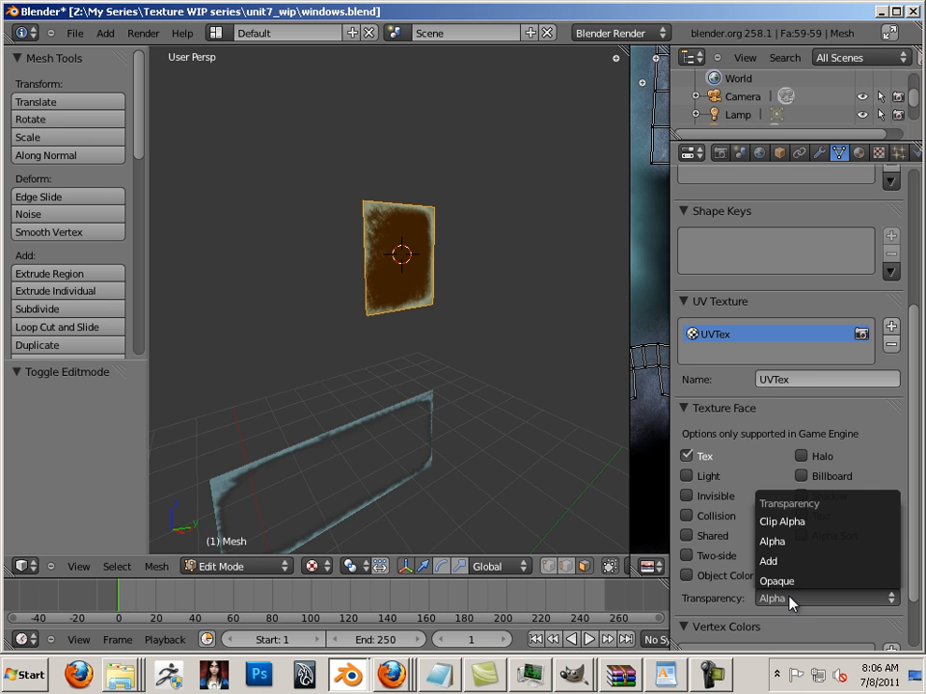
left_click(790, 542)
Save windows.blend, then close and relaunch Blender.
left_click(74, 33)
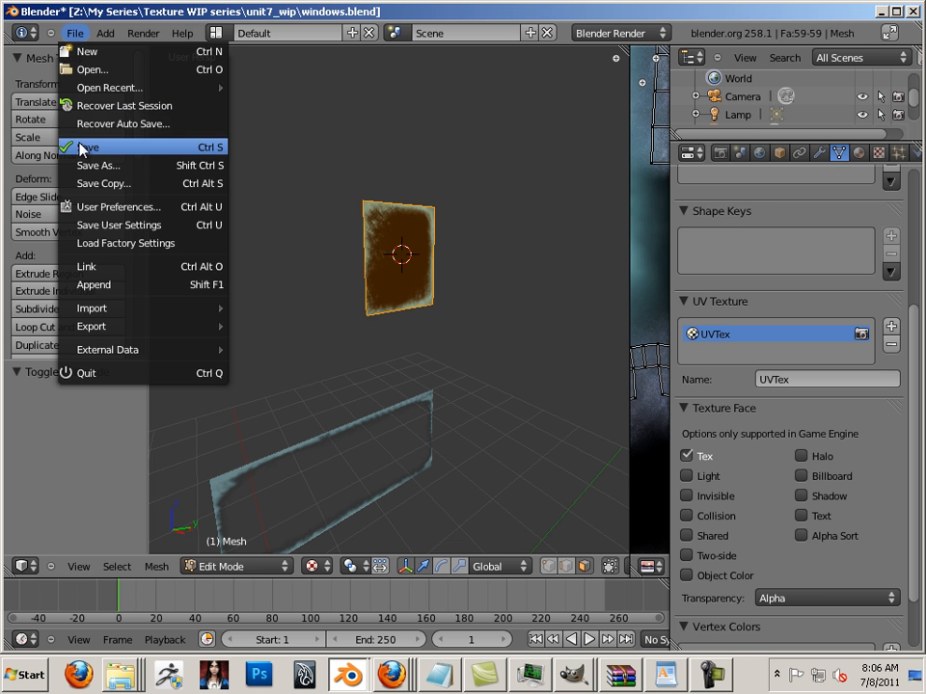
left_click(83, 147)
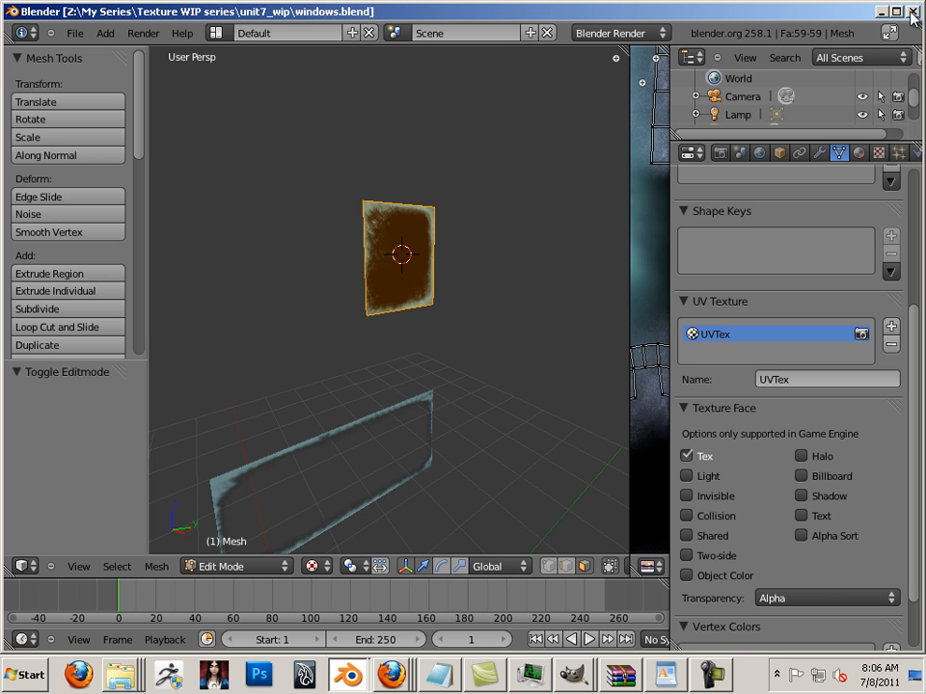
left_click(912, 13)
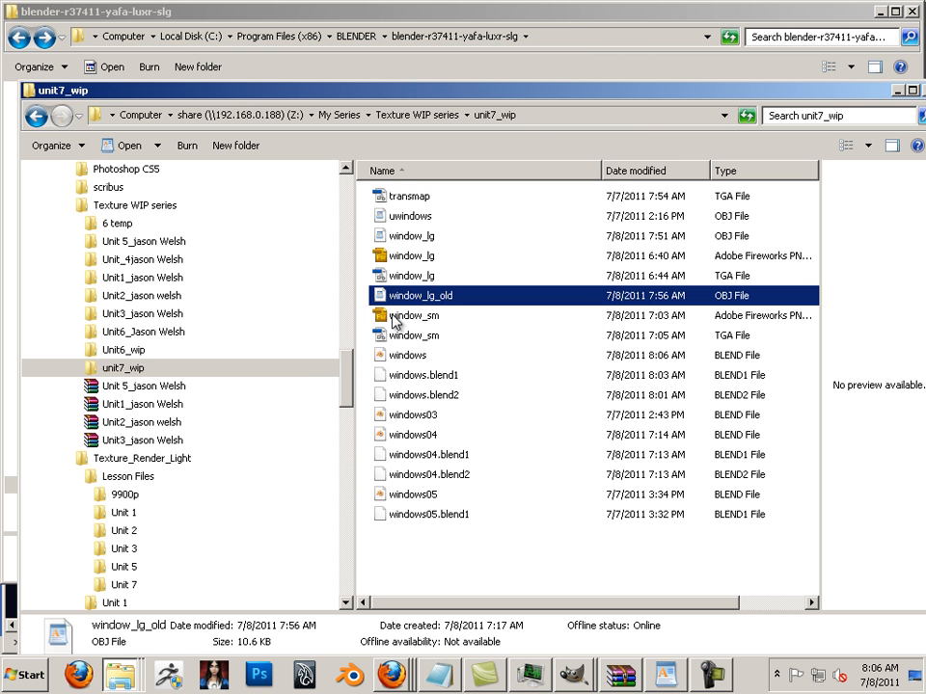
left_click(348, 675)
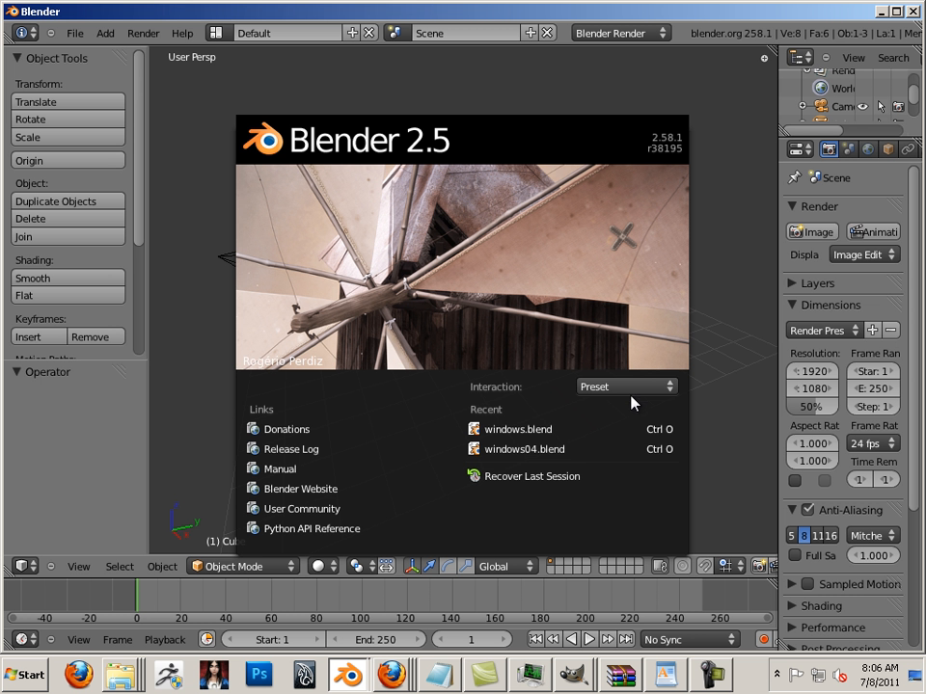
Choose the Maya interaction preset on the splash screen and open windows.blend from the unit7_wip folder.
left_click(637, 389)
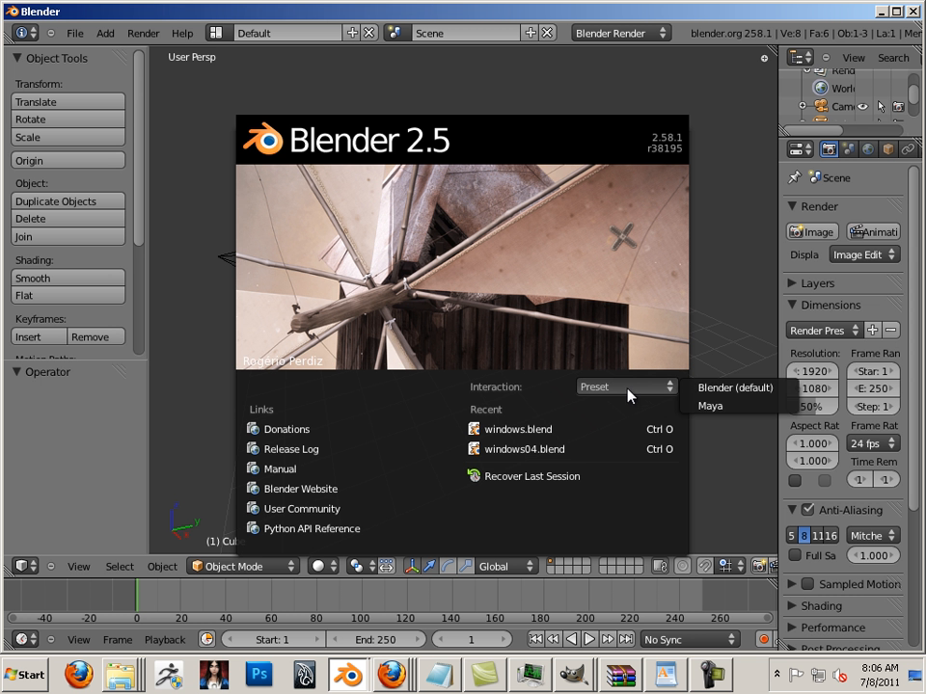
left_click(705, 406)
left_click(311, 138)
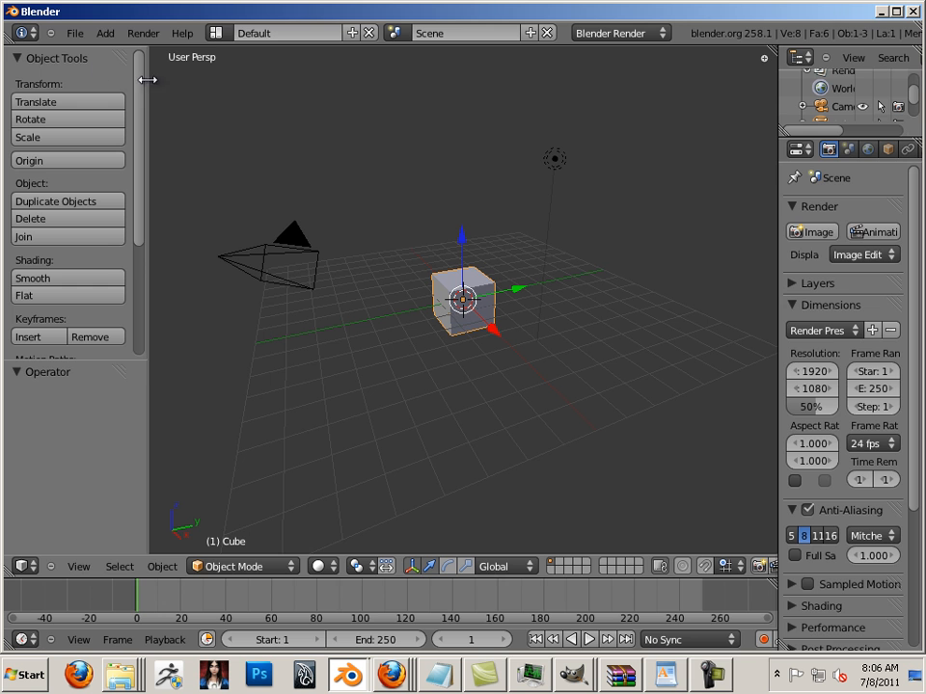
left_click(74, 33)
left_click(63, 68)
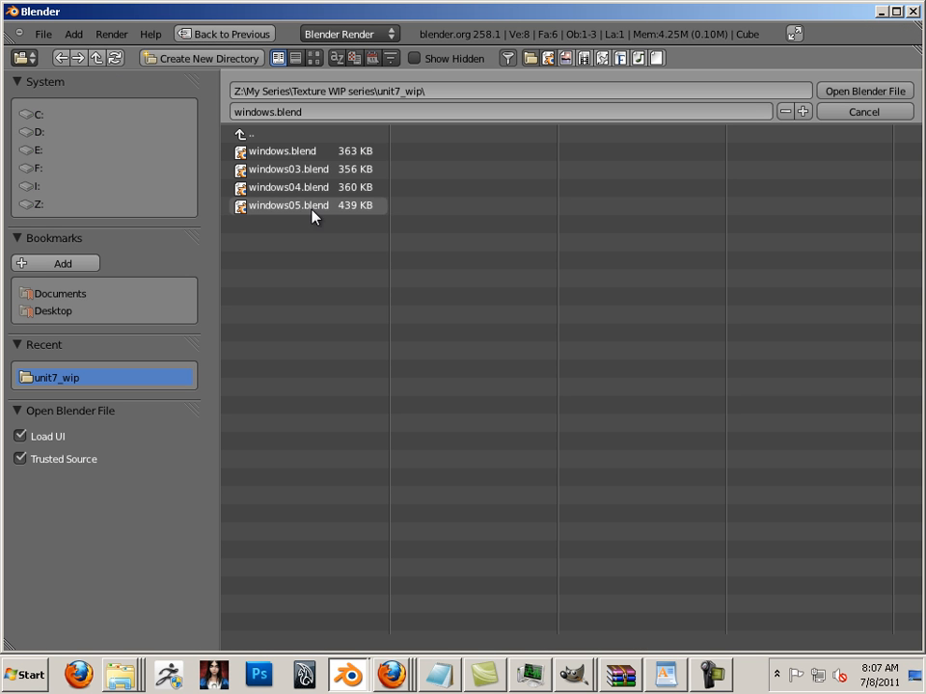
double_click(287, 154)
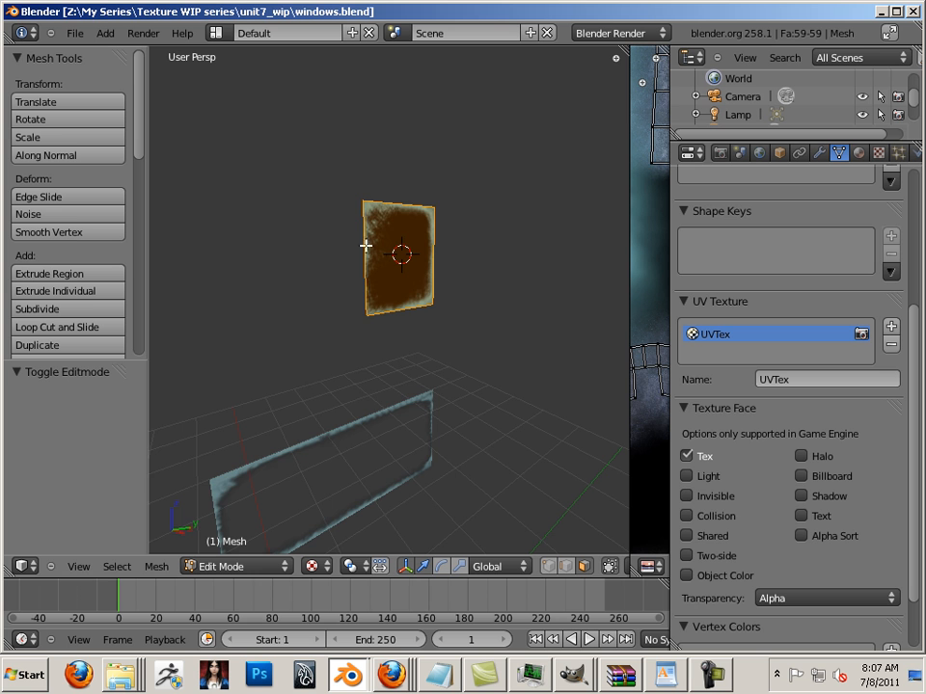
Select only the small window's pane face and widen the properties editor alongside the 3D view.
left_click(393, 271)
scroll(393, 271, "up", 2)
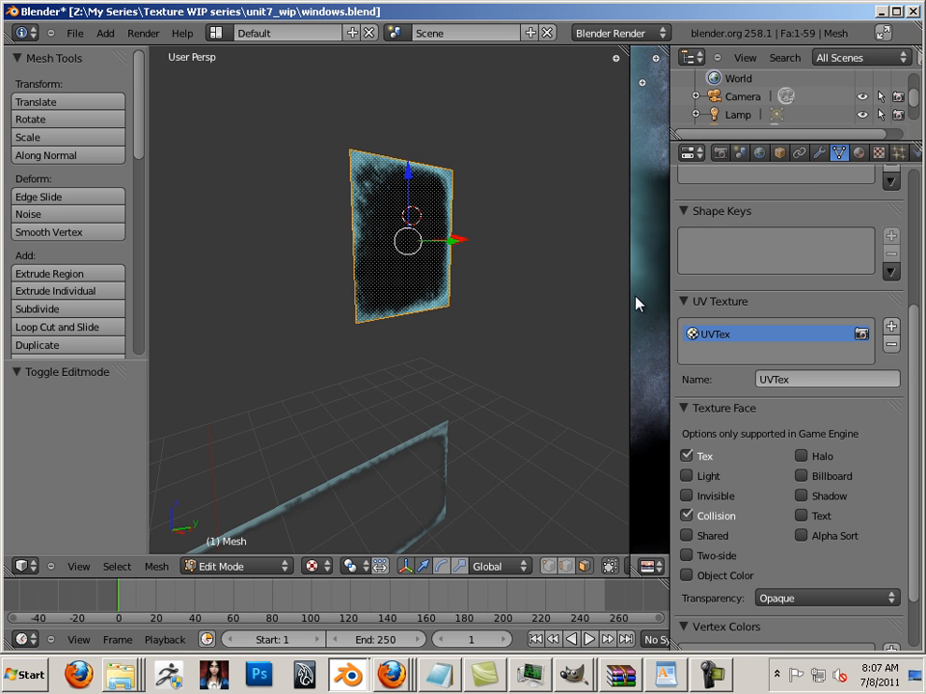
left_click_drag(631, 303, 448, 315)
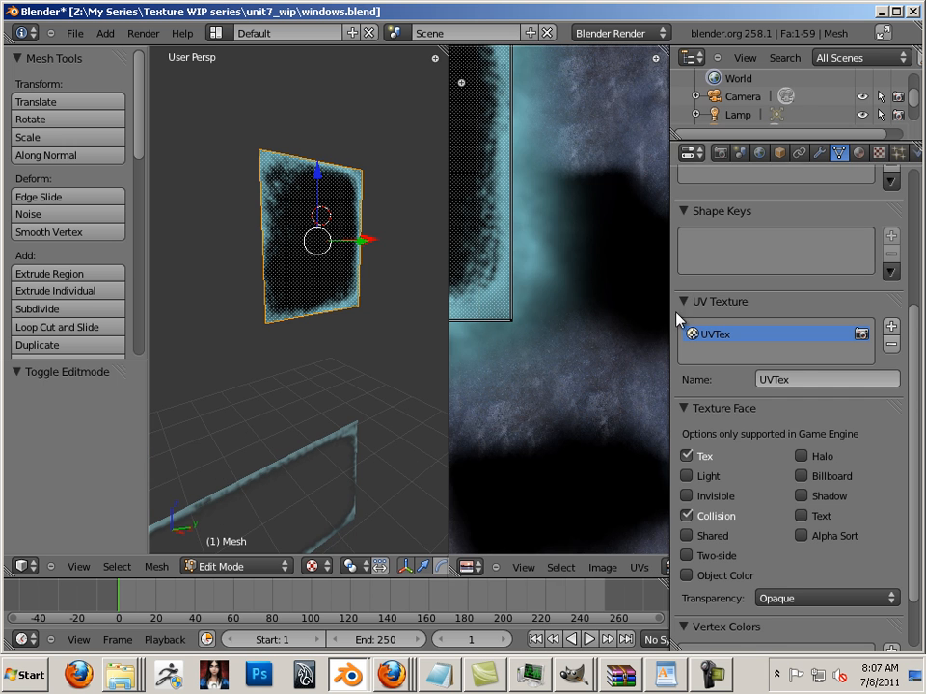
left_click_drag(668, 310, 519, 304)
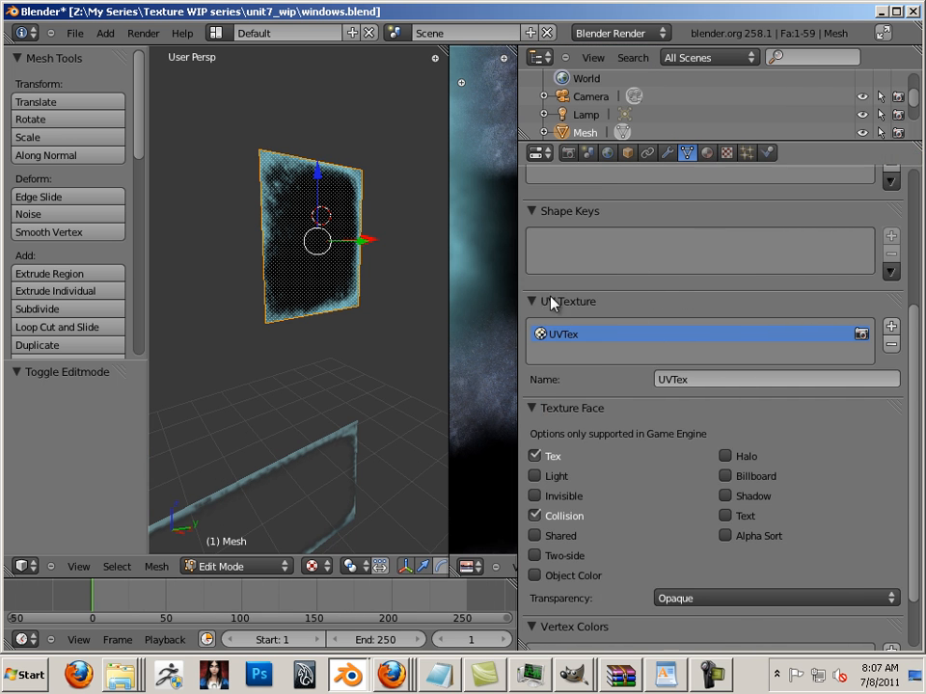
Examine the small window texture's influence, image mapping and image sampling settings, including its alpha options.
left_click(726, 154)
scroll(771, 323, "down", 5)
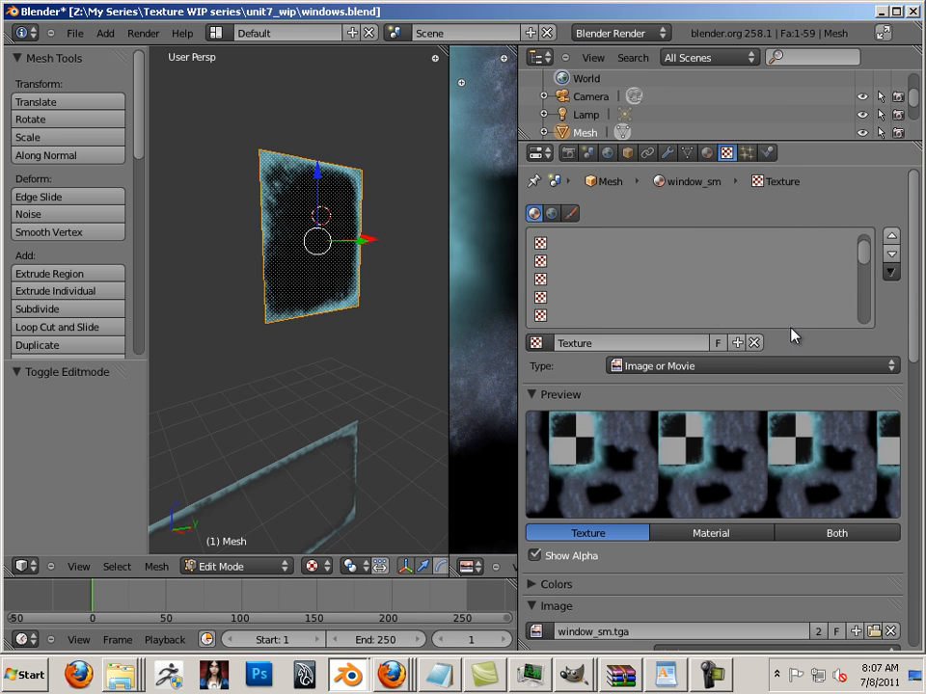
scroll(626, 305, "down", 7)
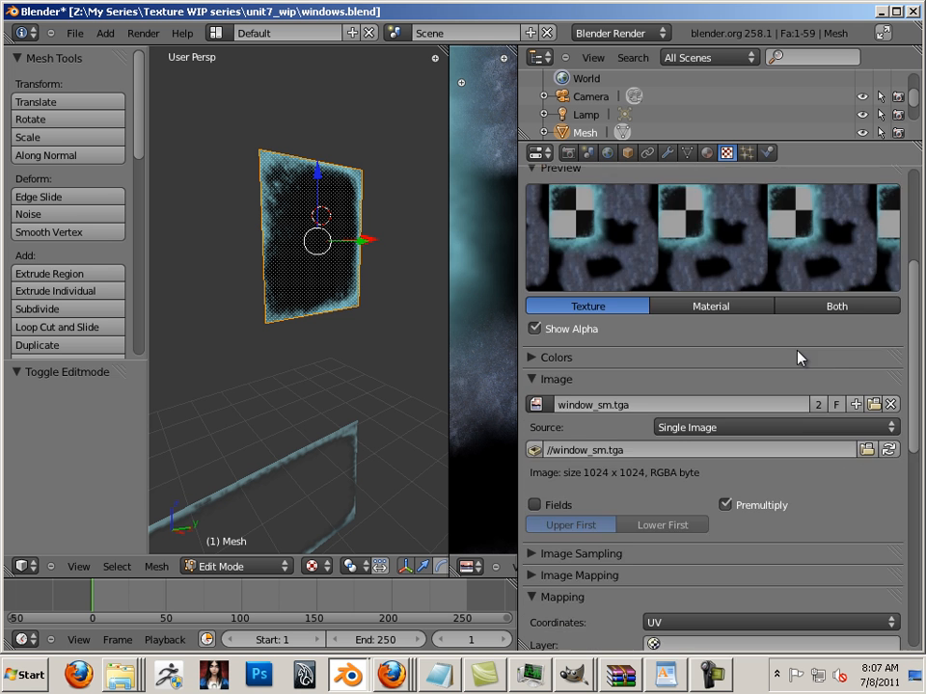
scroll(781, 352, "down", 7)
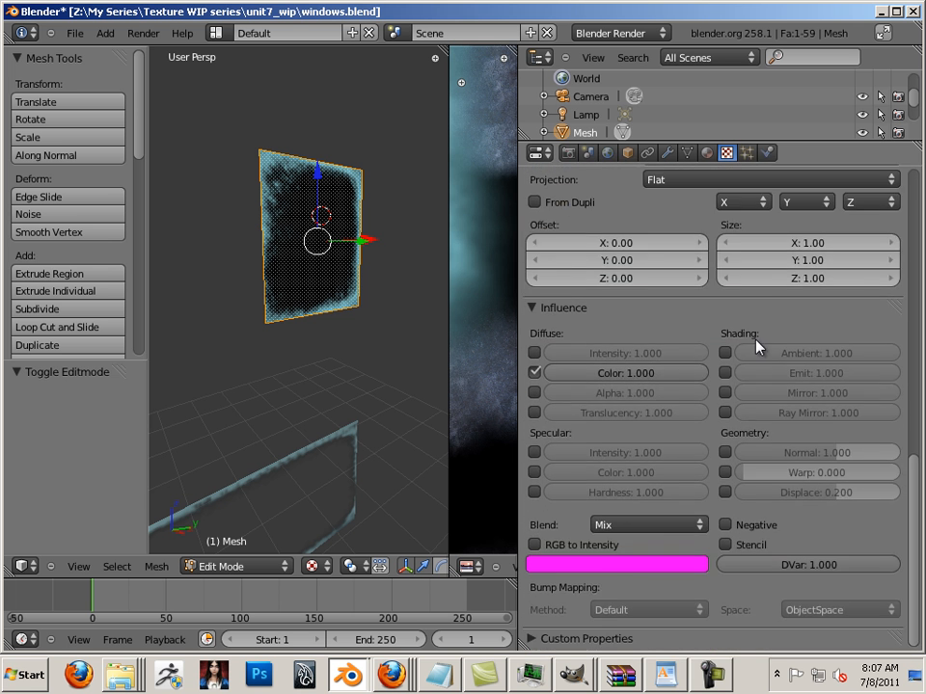
scroll(742, 333, "up", 5)
left_click(533, 268)
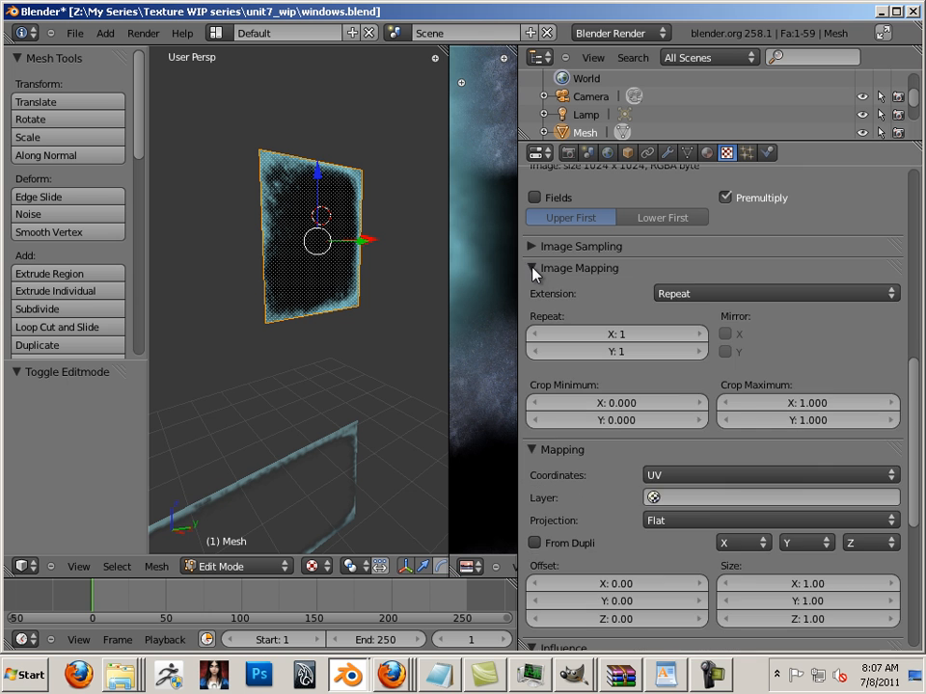
left_click(532, 246)
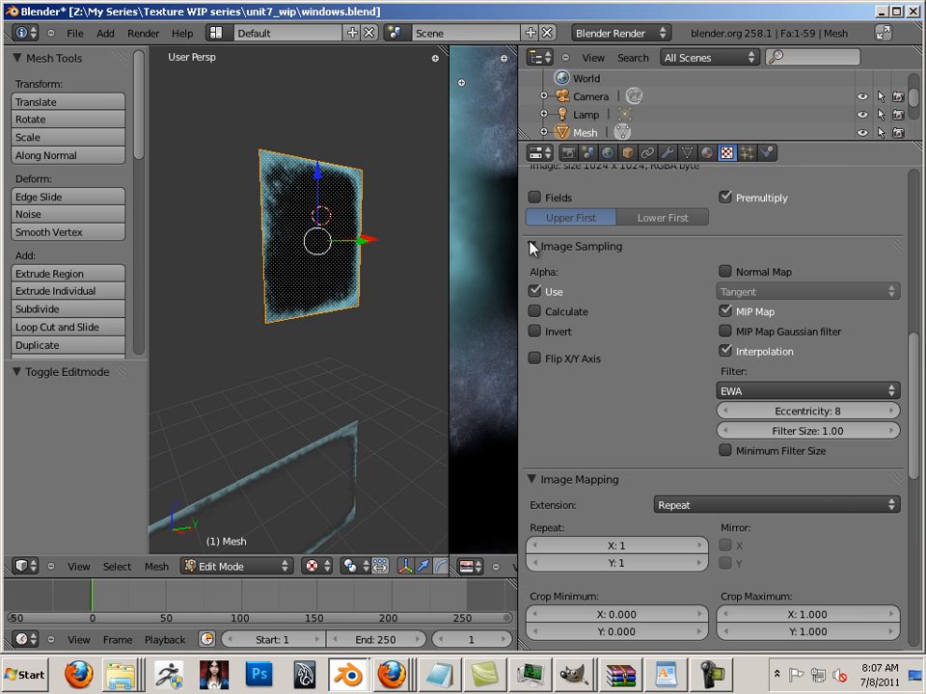
left_click(535, 291)
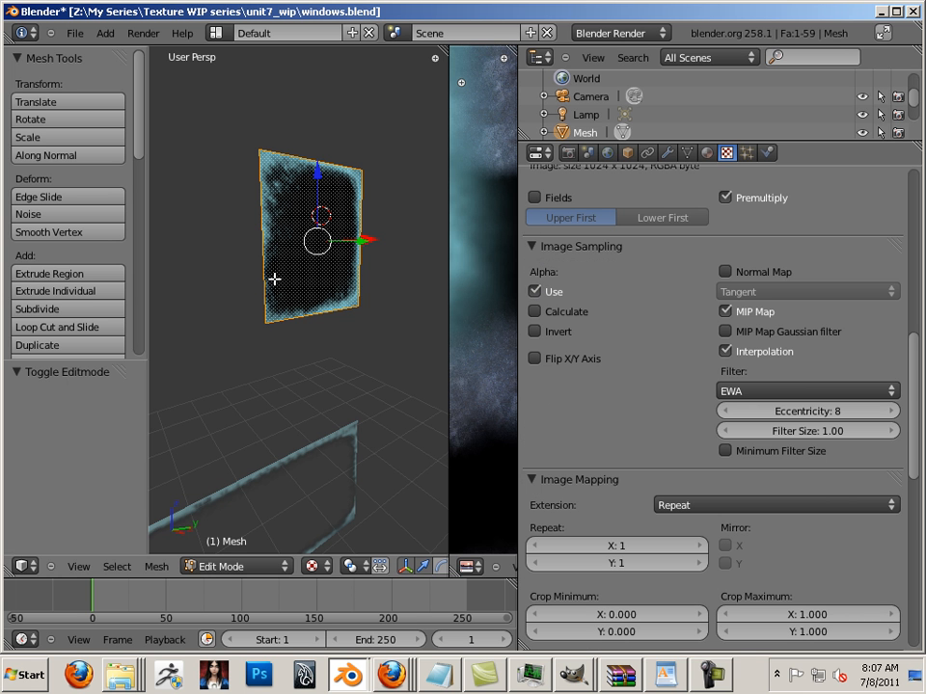
Set the input key configuration to Maya in the user preferences and close the preferences window.
right_click(237, 313, "alt")
middle_click_drag(314, 313, 269, 294)
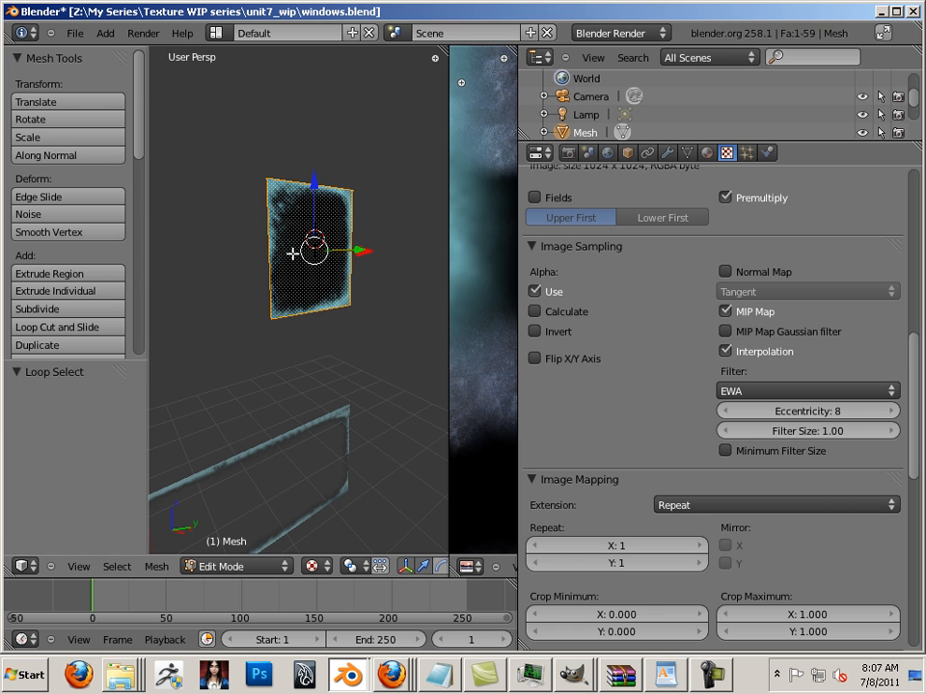
left_click(74, 33)
left_click(132, 210)
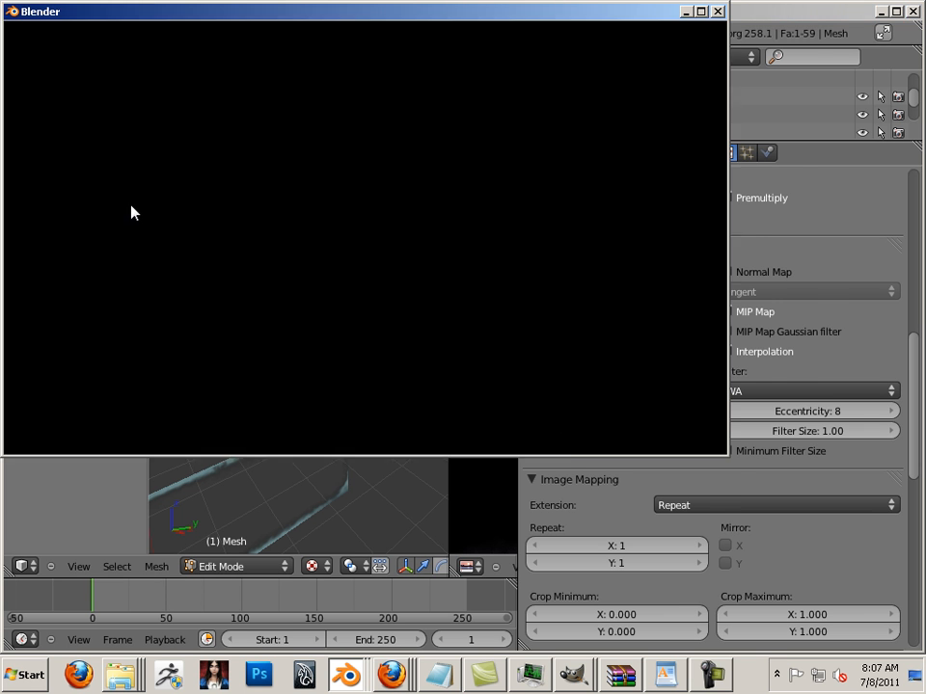
left_click(255, 39)
left_click(256, 69)
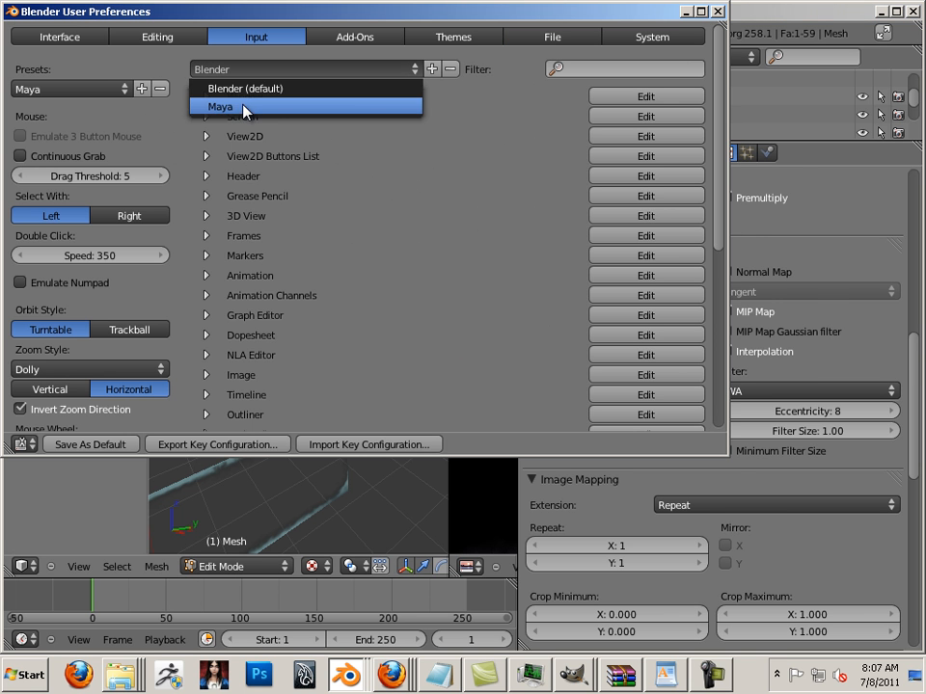
left_click(246, 108)
left_click(91, 89)
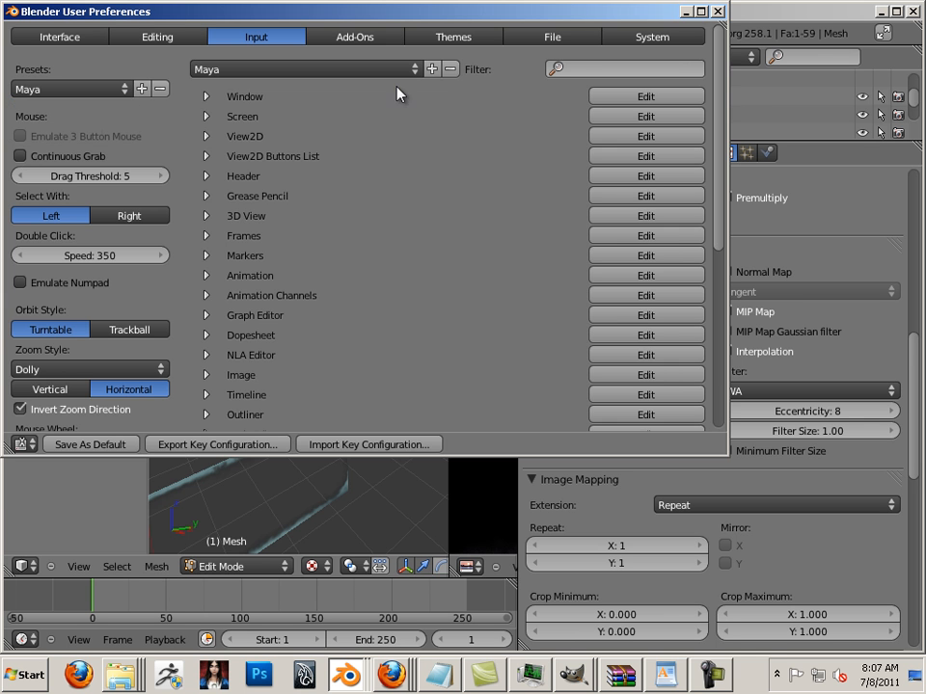
left_click(714, 12)
Move the selected small pane face -1.053 units along the Y axis.
left_click_drag(289, 244, 434, 255, "alt")
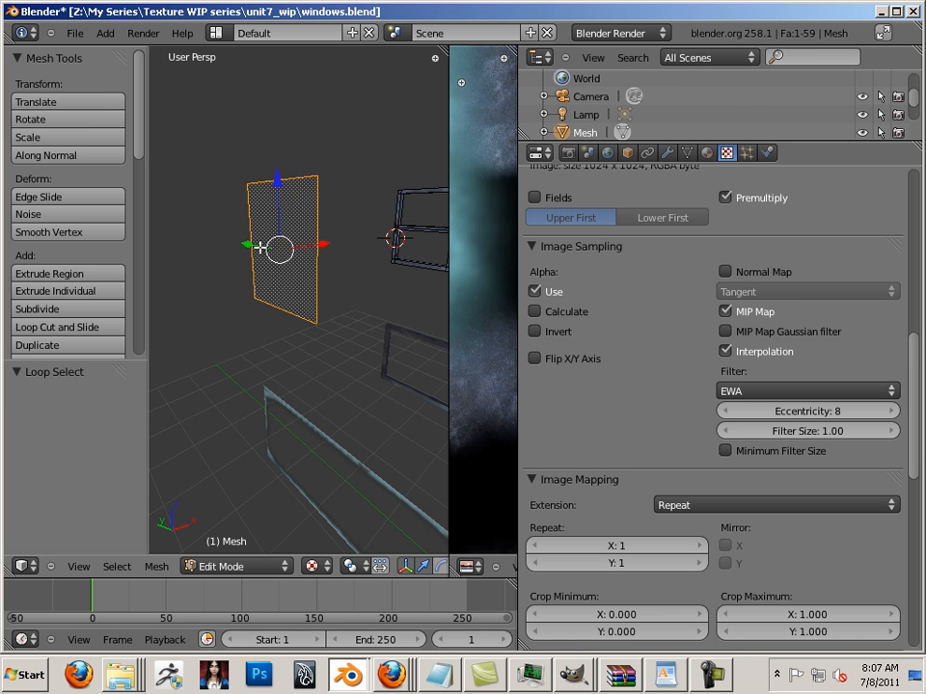
left_click_drag(256, 246, 400, 275)
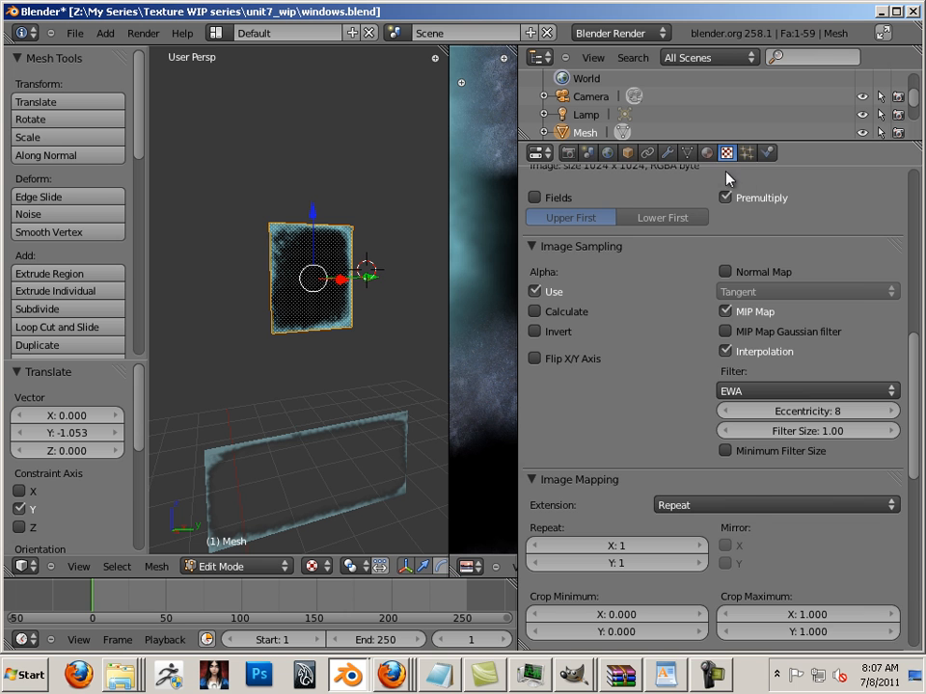
Make the small pane face two-sided without collision, set its transparency to Alpha, and return to Object Mode with the face deselected.
left_click(689, 153)
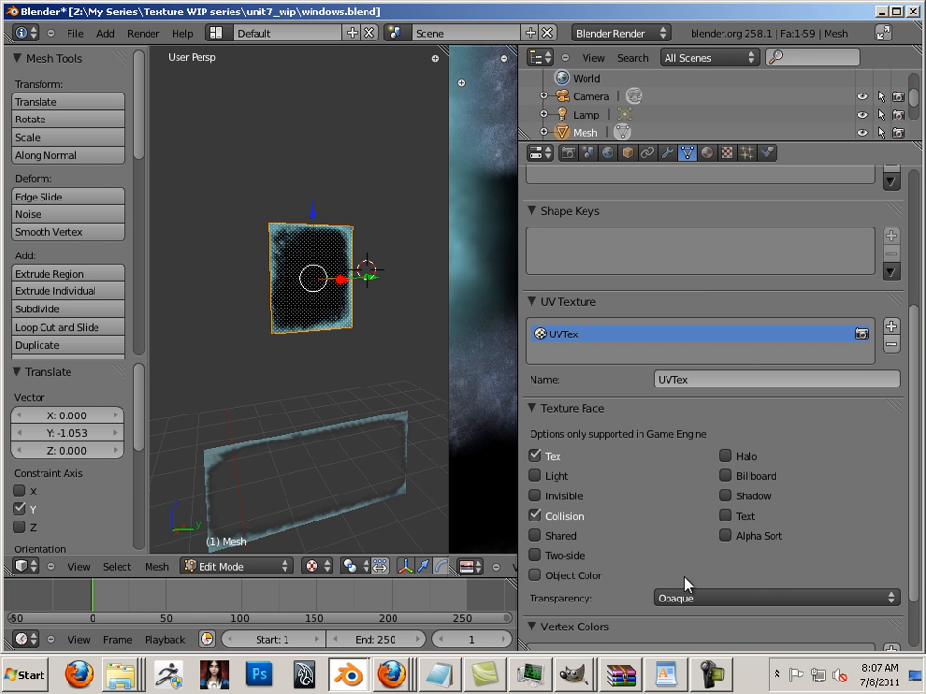
left_click(537, 557)
left_click(534, 516)
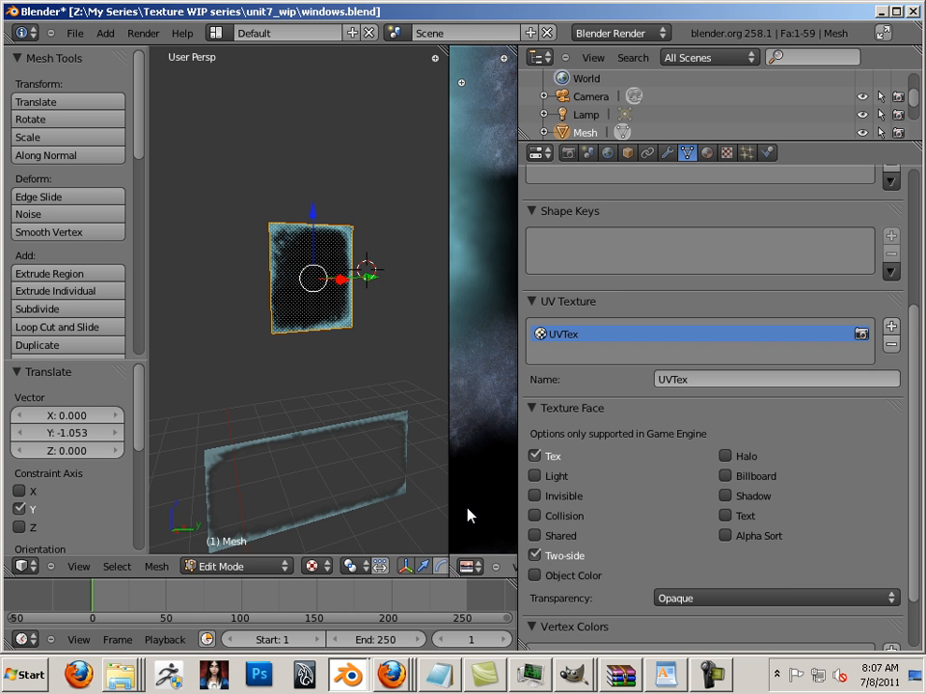
left_click(699, 600)
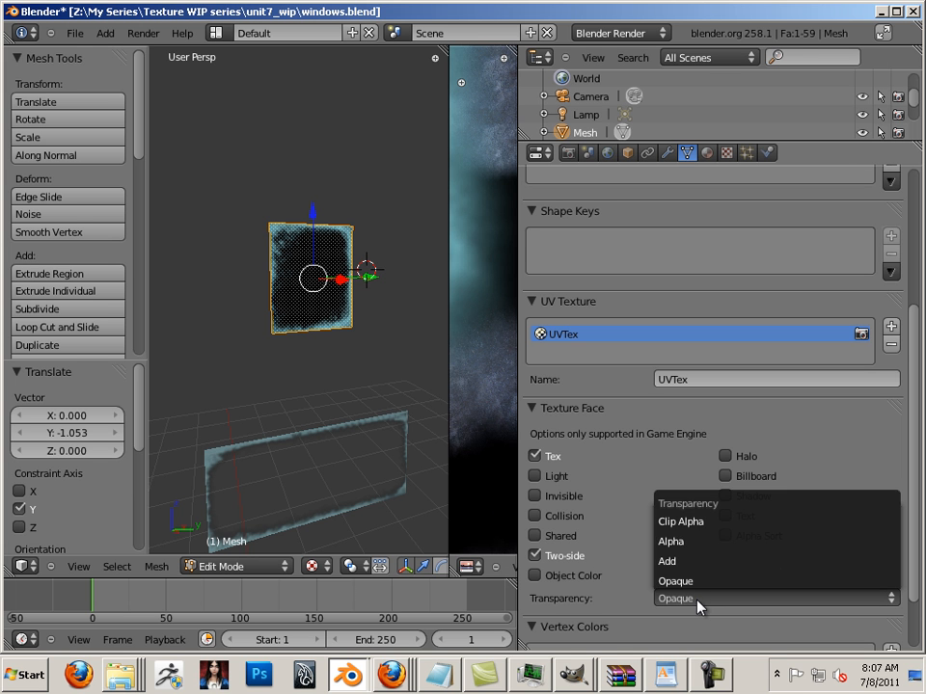
left_click(694, 546)
key("a")
middle_click_drag(374, 394, 349, 371)
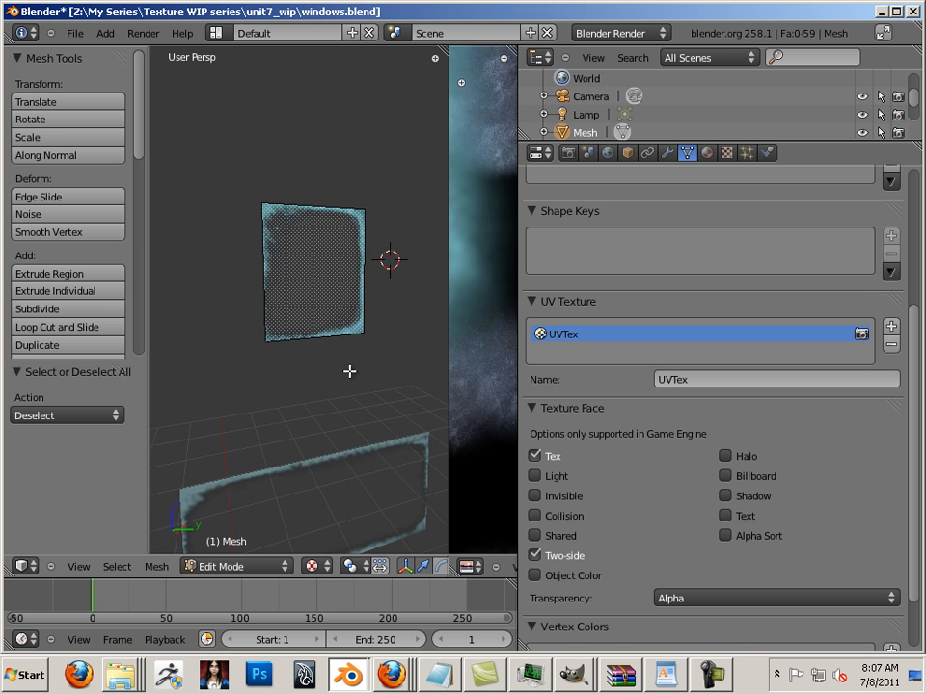
left_click(332, 345)
key("Tab")
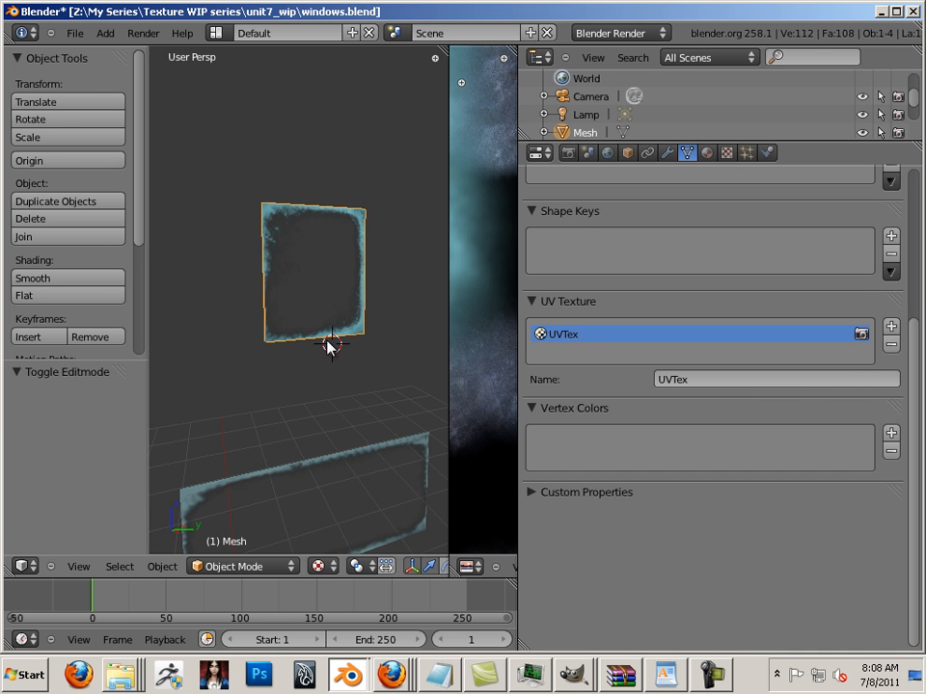
Move the large window's pane 3.664 units along X into its frame in Edit Mode, and return to Object Mode.
scroll(338, 381, "up", 2)
scroll(337, 382, "down", 5)
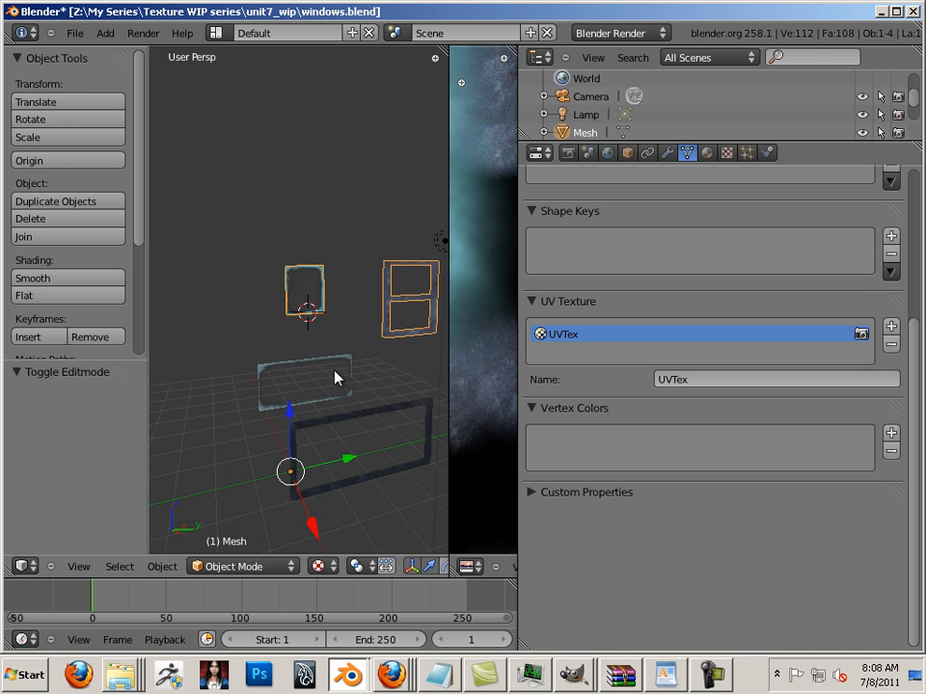
left_click(300, 288)
right_click(285, 391)
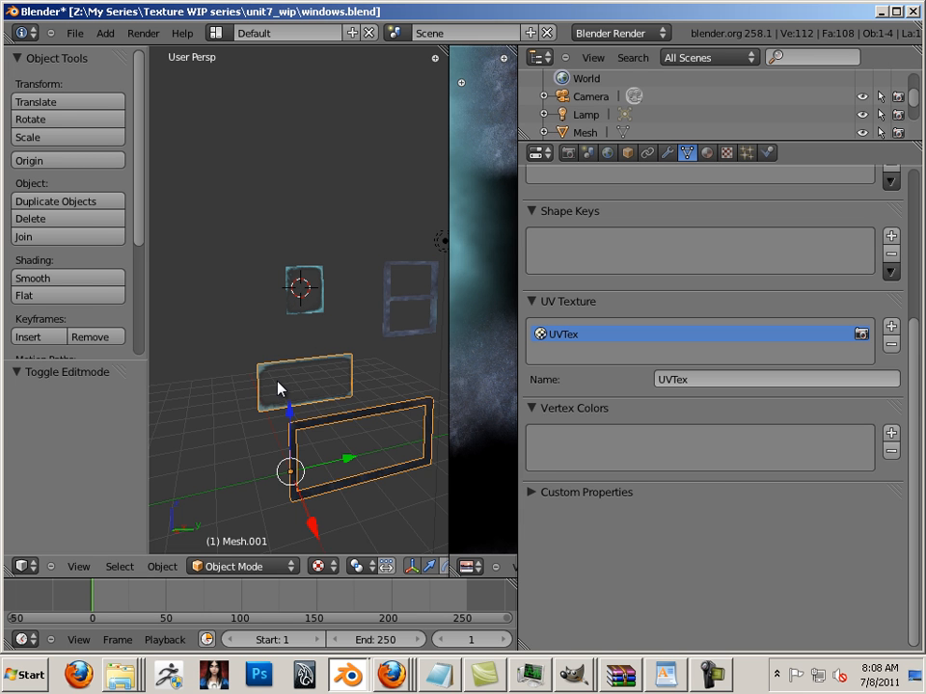
key("Tab")
left_click_drag(331, 407, 370, 506)
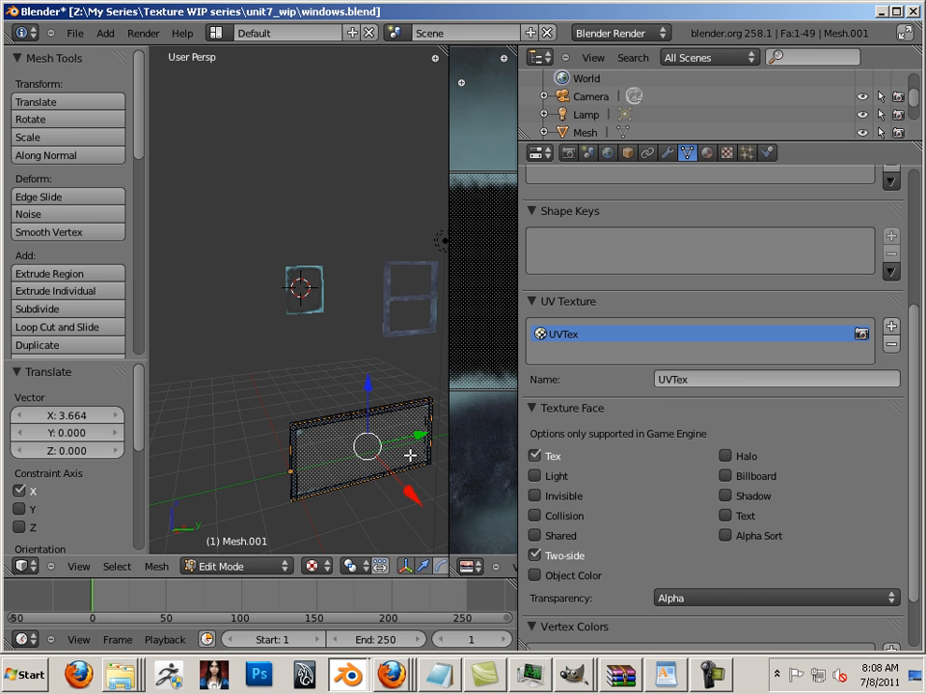
left_click(320, 305)
key("a")
key("Tab")
Enter Edit Mode on the small window object, narrow the properties editor to enlarge the image editor, and select the pane face.
right_click(304, 308)
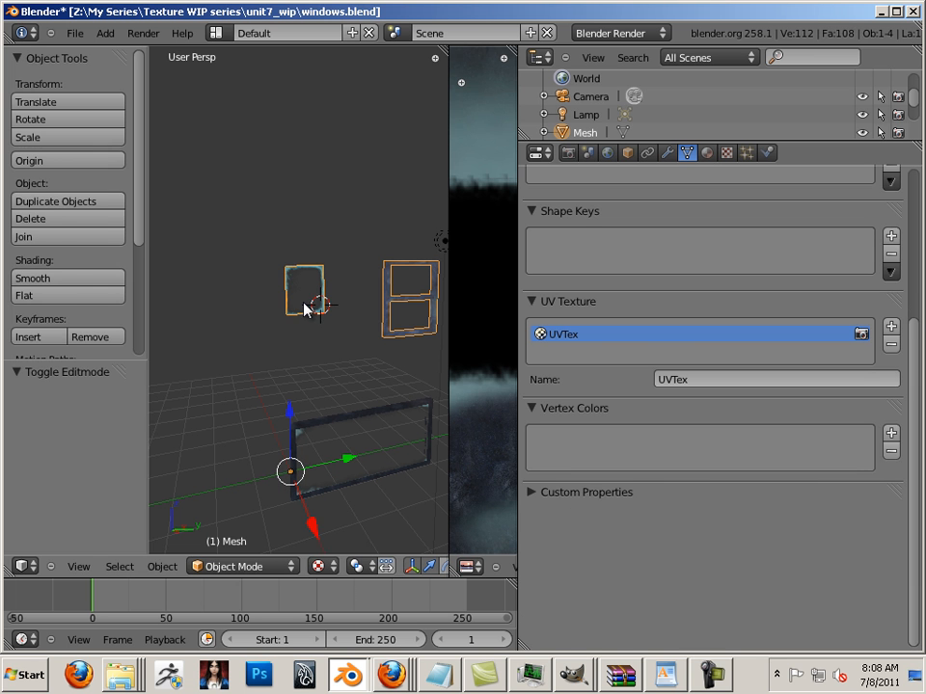
key("Tab")
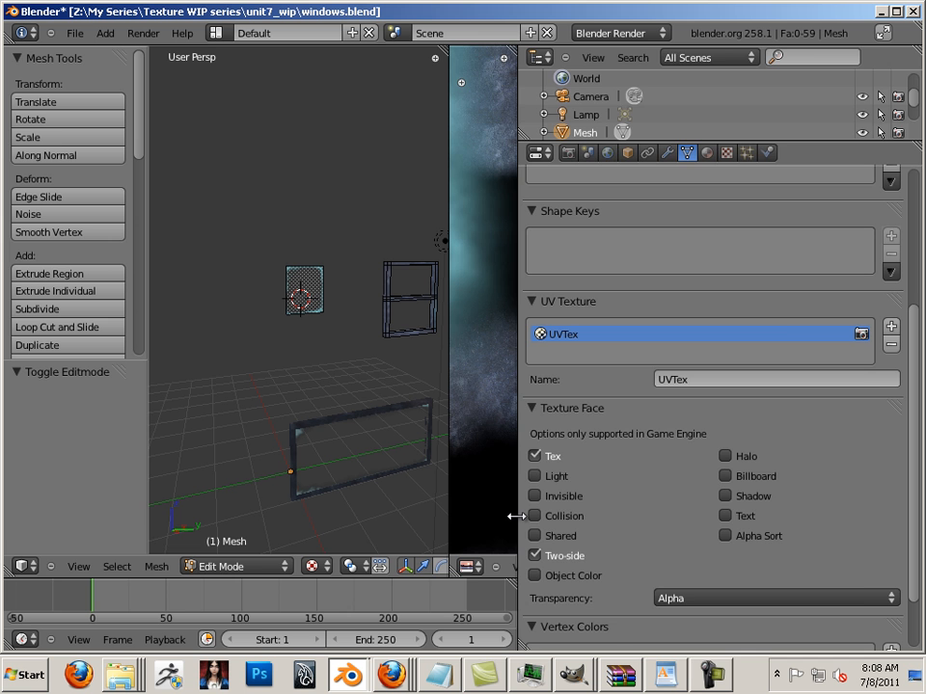
left_click_drag(516, 516, 822, 516)
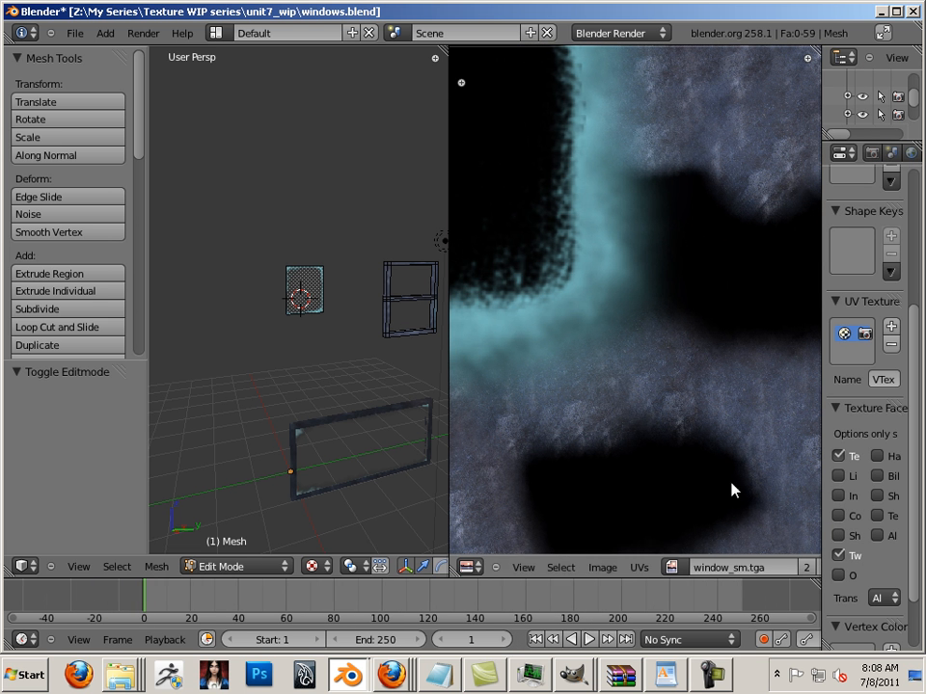
right_click(301, 273)
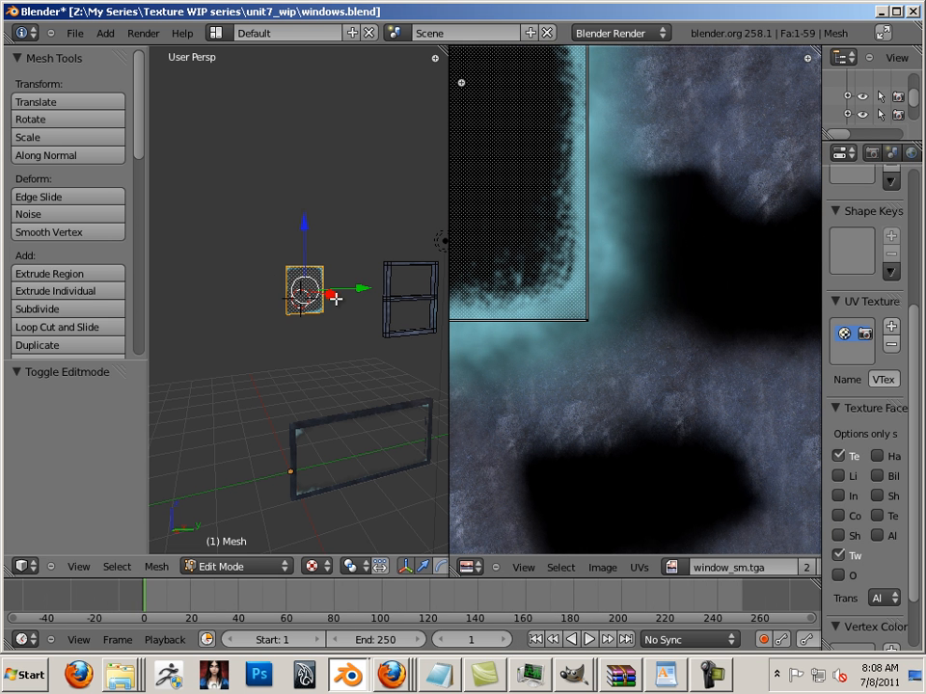
Move the small pane along X and Y until it sits inside the small window frame, and deselect it.
left_click_drag(336, 300, 395, 347)
left_click_drag(418, 300, 462, 299)
middle_click_drag(396, 309, 269, 321, "shift")
mouse_move(269, 317)
left_mouse_down()
mouse_move(335, 332)
mouse_move(274, 337)
left_mouse_up()
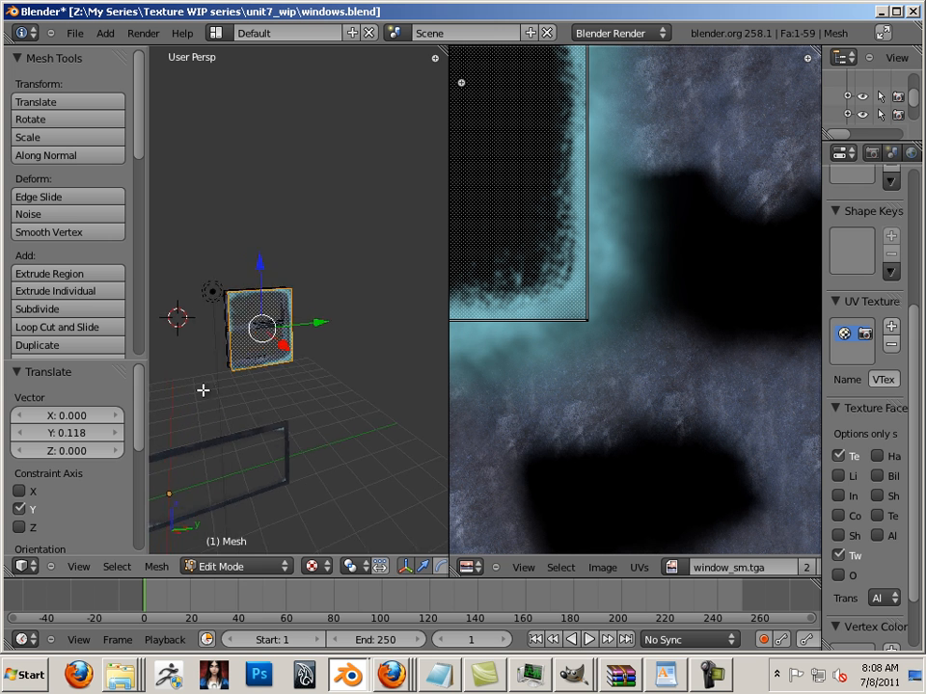
middle_click_drag(203, 389, 334, 354)
left_click_drag(435, 316, 423, 317)
middle_click_drag(422, 318, 369, 335)
left_click_drag(367, 279, 359, 281)
key("a")
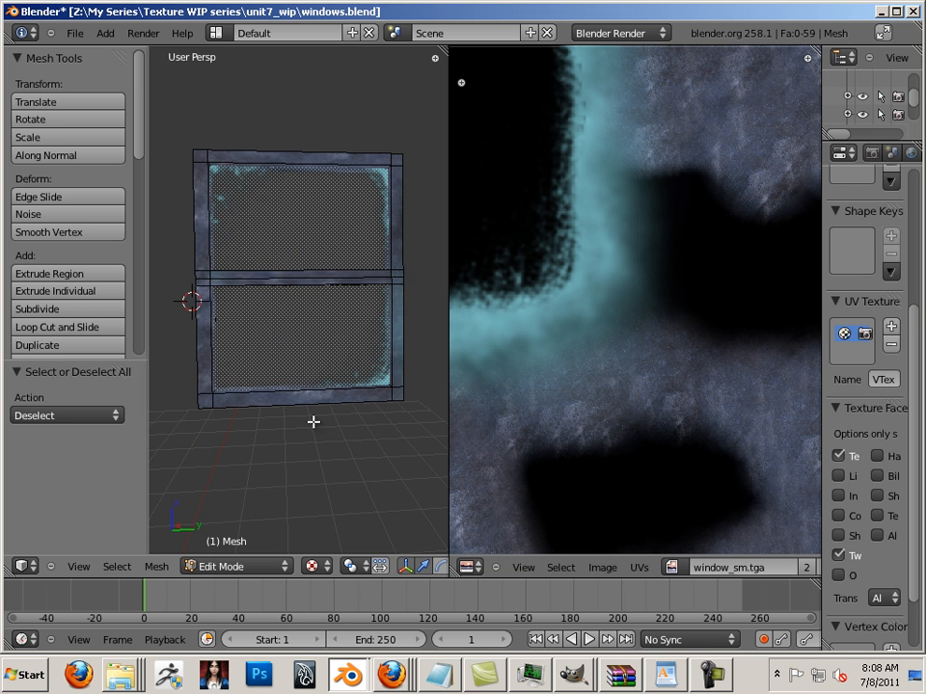
Widen the 3D view and inspect how the panes sit inside the large and small window frames.
scroll(311, 420, "down", 4)
scroll(291, 462, "up", 2)
middle_click_drag(287, 489, 322, 341)
middle_click_drag(247, 412, 314, 393)
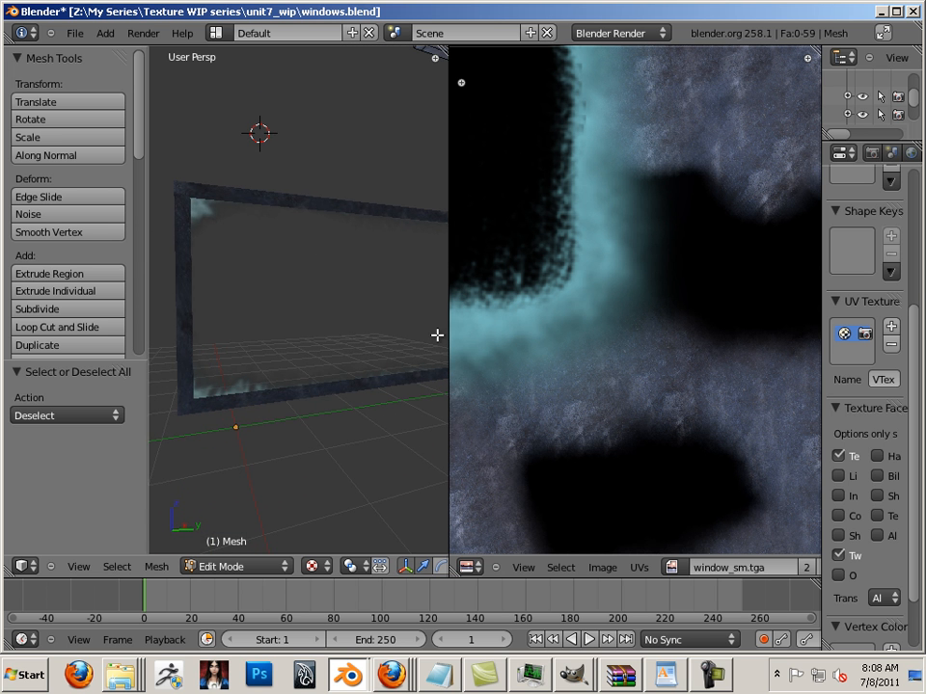
left_click_drag(447, 334, 604, 339)
middle_click_drag(506, 330, 399, 363)
left_click(354, 363)
middle_click_drag(388, 302, 410, 368)
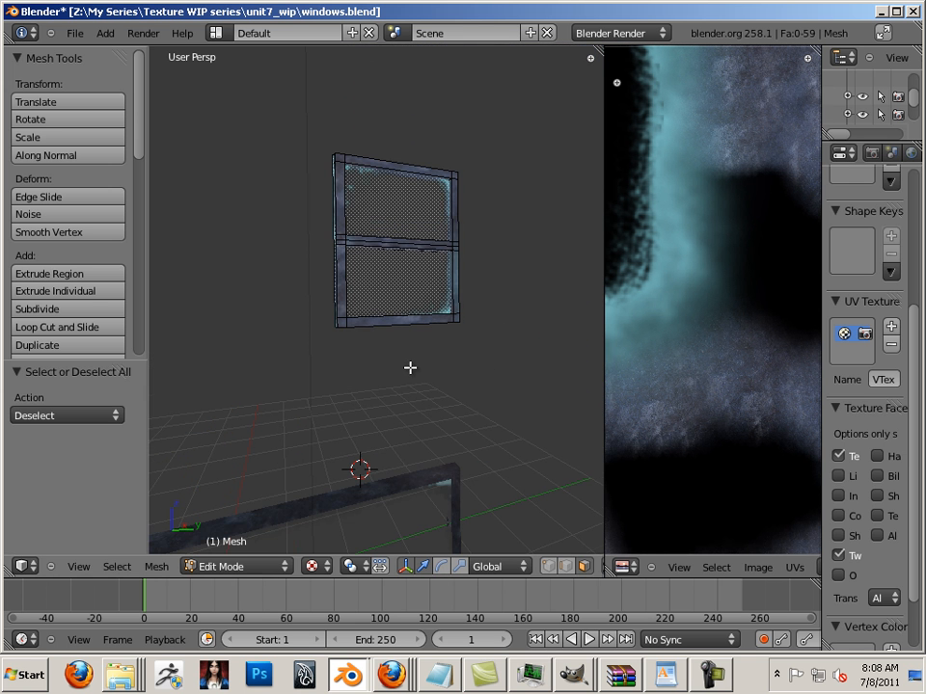
Save the assembled windows to the existing windows.blend file.
left_click(75, 33)
mouse_move(158, 316)
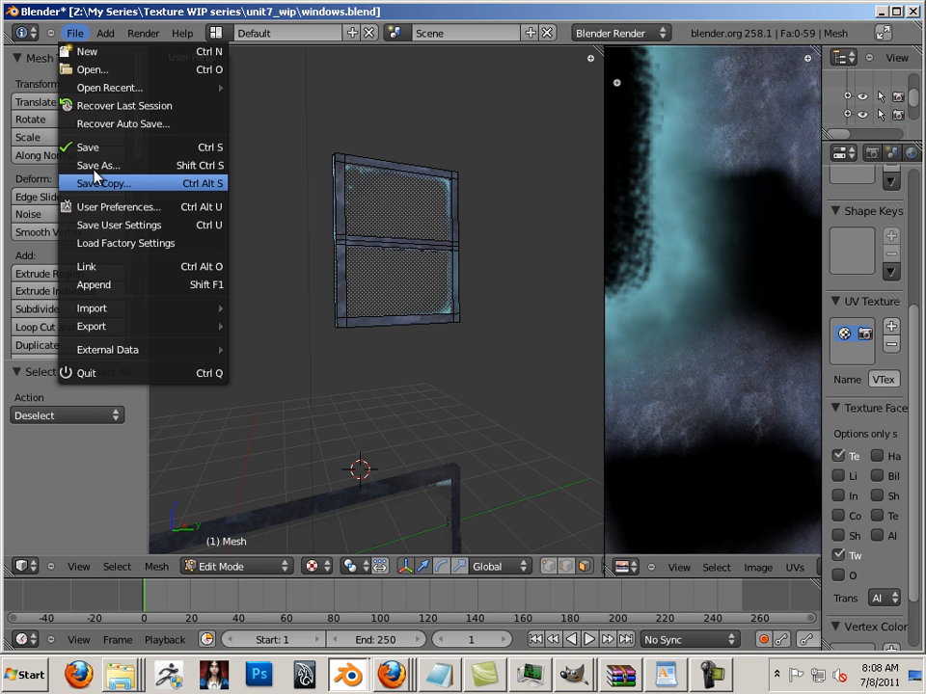
left_click(135, 147)
middle_click_drag(310, 275, 305, 231)
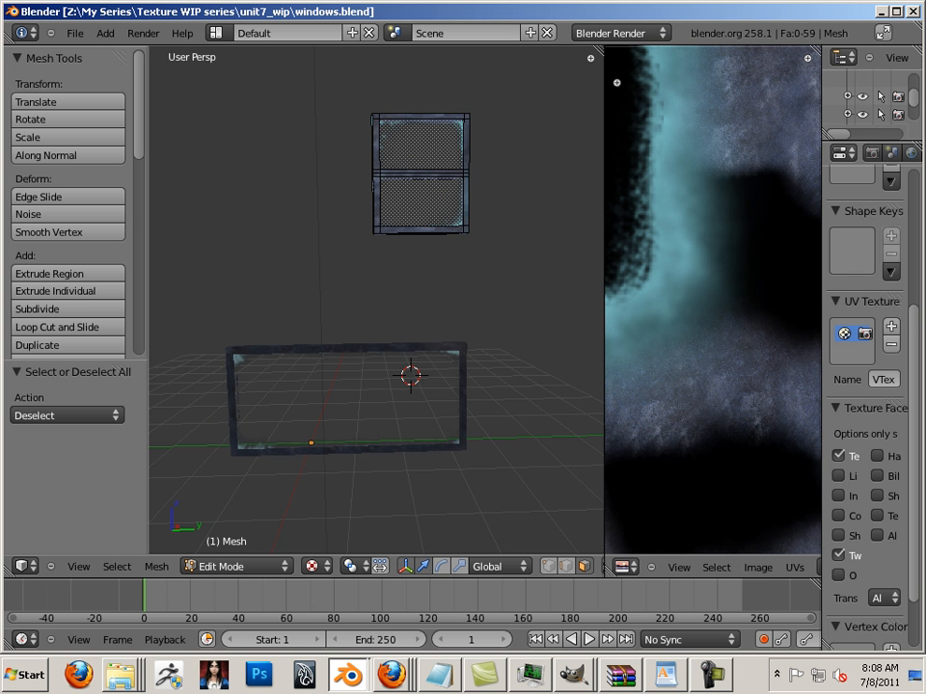